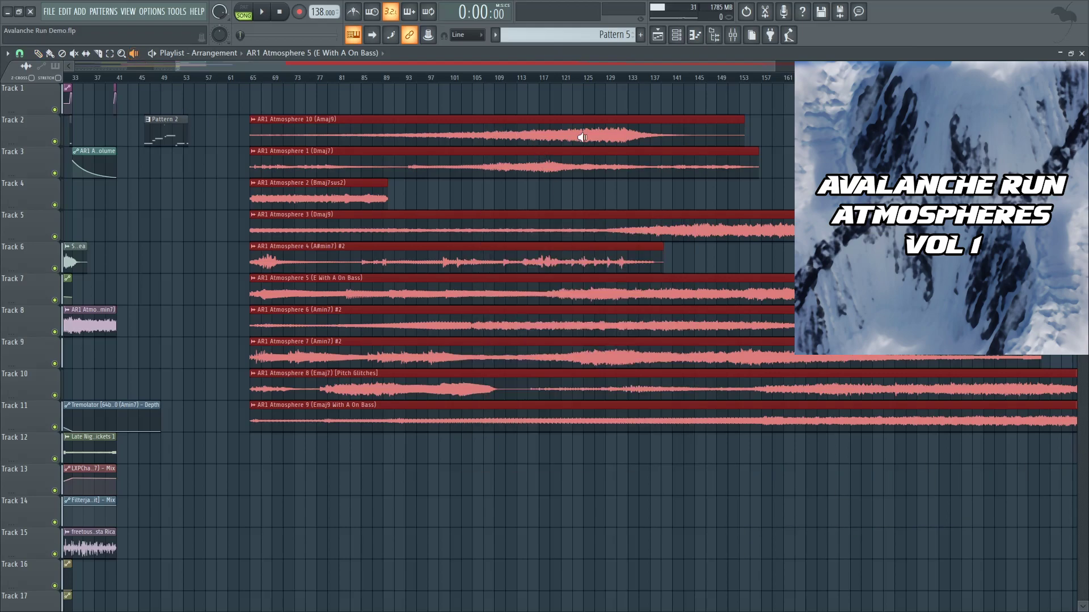
Step: Play the song from bar 1 and look through the playlist from Track 1 down to Track 30
{"action": "left_click_drag", "start_coordinate": [572, 137], "coordinate": [593, 355]}
{"action": "left_click", "coordinate": [408, 352]}
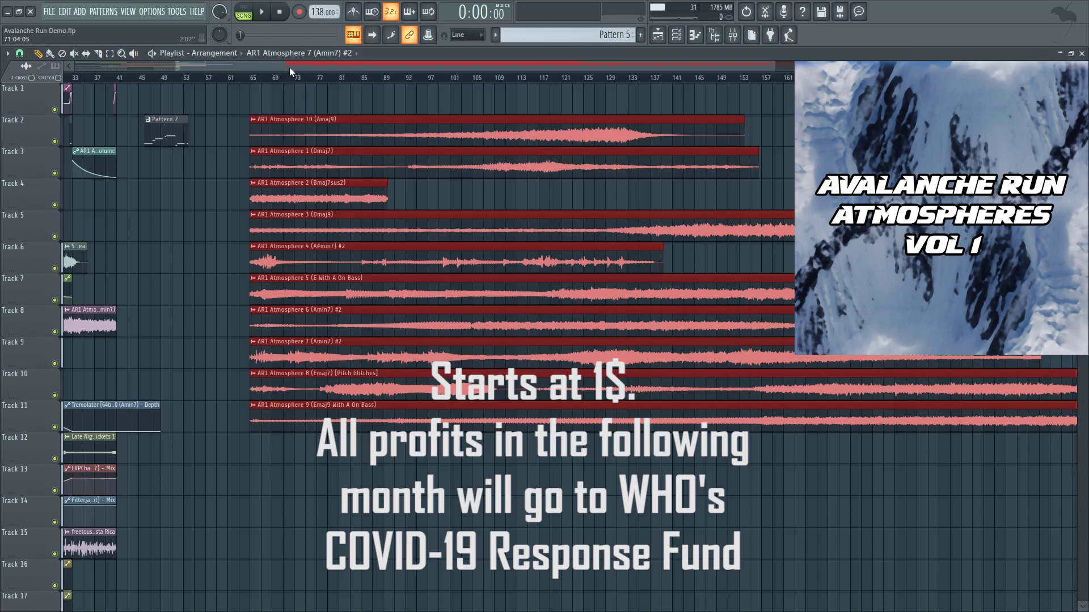
{"action": "left_click_drag", "start_coordinate": [289, 67], "coordinate": [185, 96]}
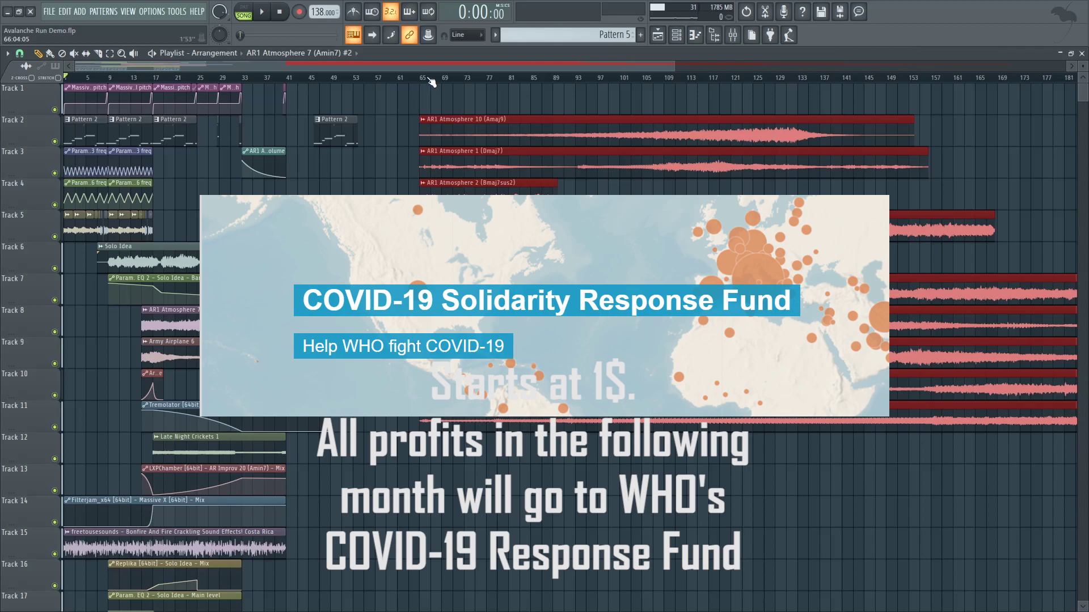
{"action": "left_click", "coordinate": [424, 84]}
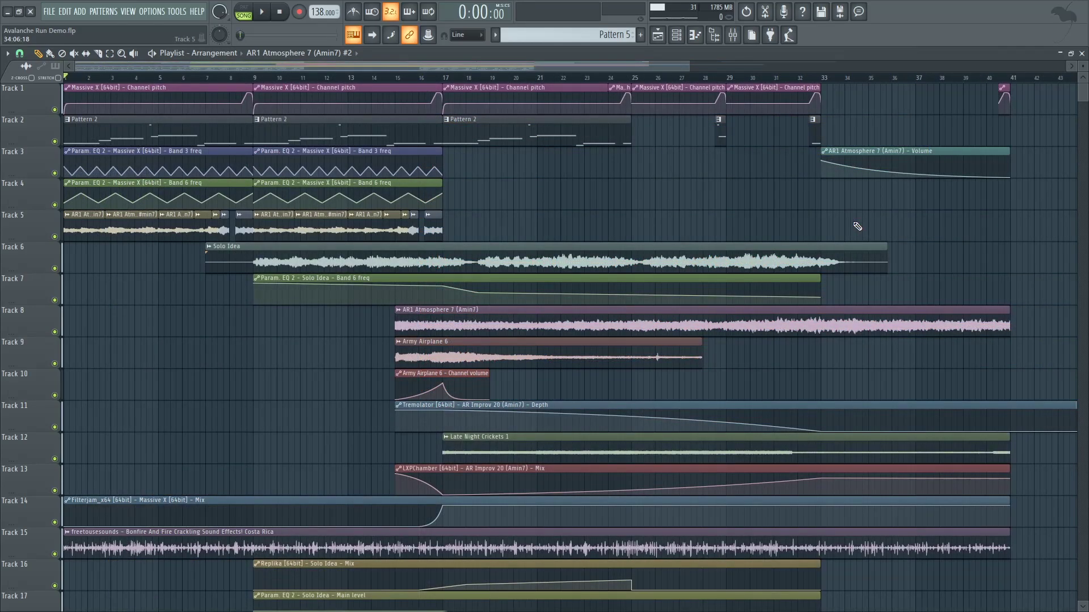
{"action": "key", "text": "space"}
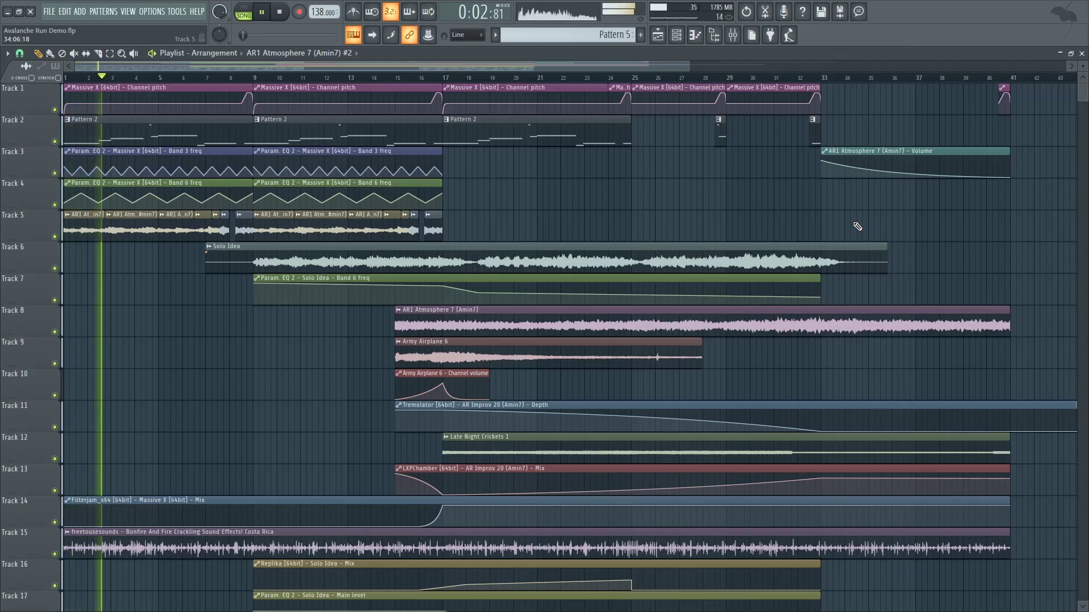
{"action": "scroll", "coordinate": [858, 227], "scroll_direction": "down", "scroll_amount": 3}
{"action": "scroll", "coordinate": [857, 227], "scroll_direction": "down", "scroll_amount": 7}
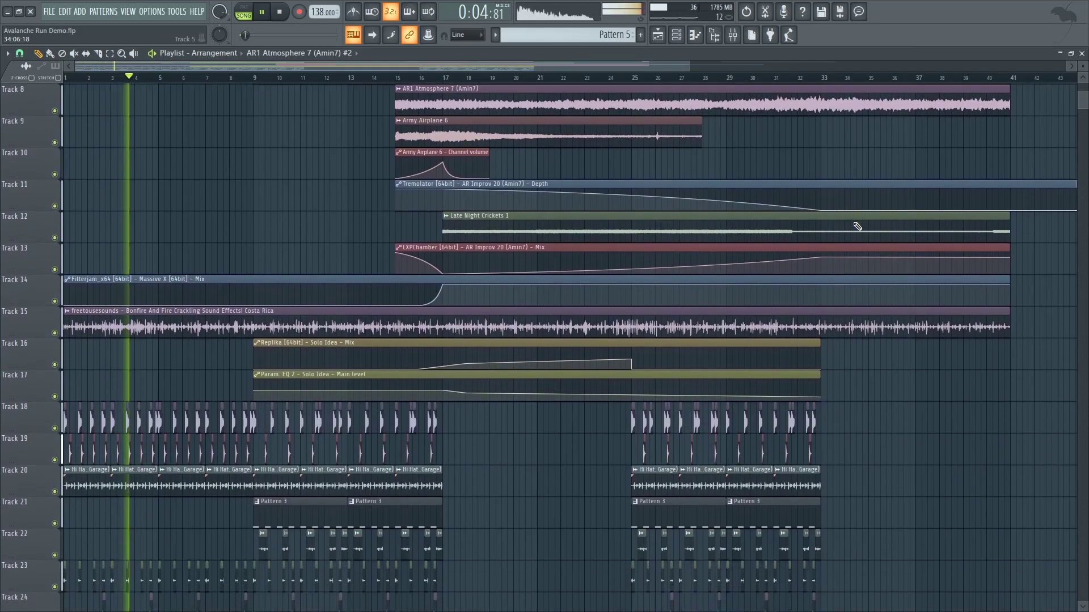
{"action": "scroll", "coordinate": [858, 226], "scroll_direction": "down", "scroll_amount": 6}
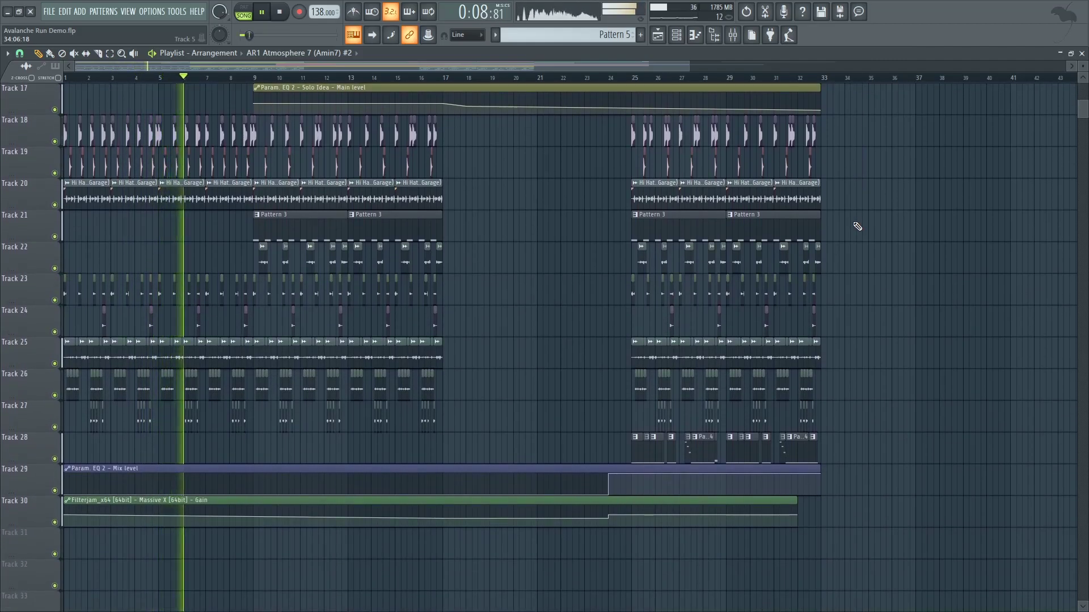
{"action": "scroll", "coordinate": [858, 226], "scroll_direction": "up", "scroll_amount": 7}
{"action": "scroll", "coordinate": [857, 226], "scroll_direction": "up", "scroll_amount": 9}
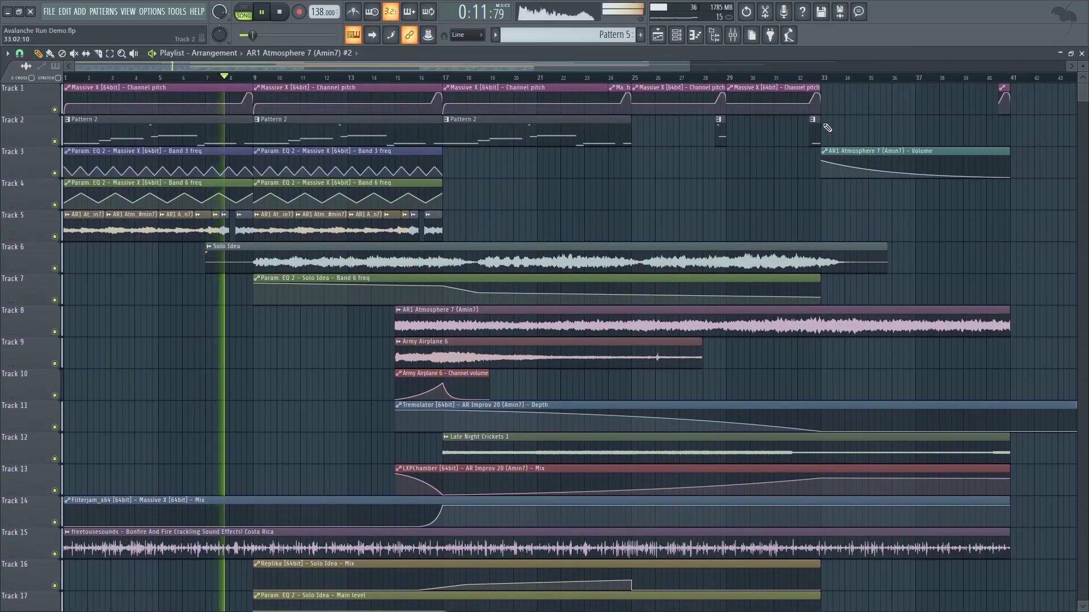
Step: Open the mixer and review its channel levels and the playlist tracks while the song plays
{"action": "left_click", "coordinate": [732, 35]}
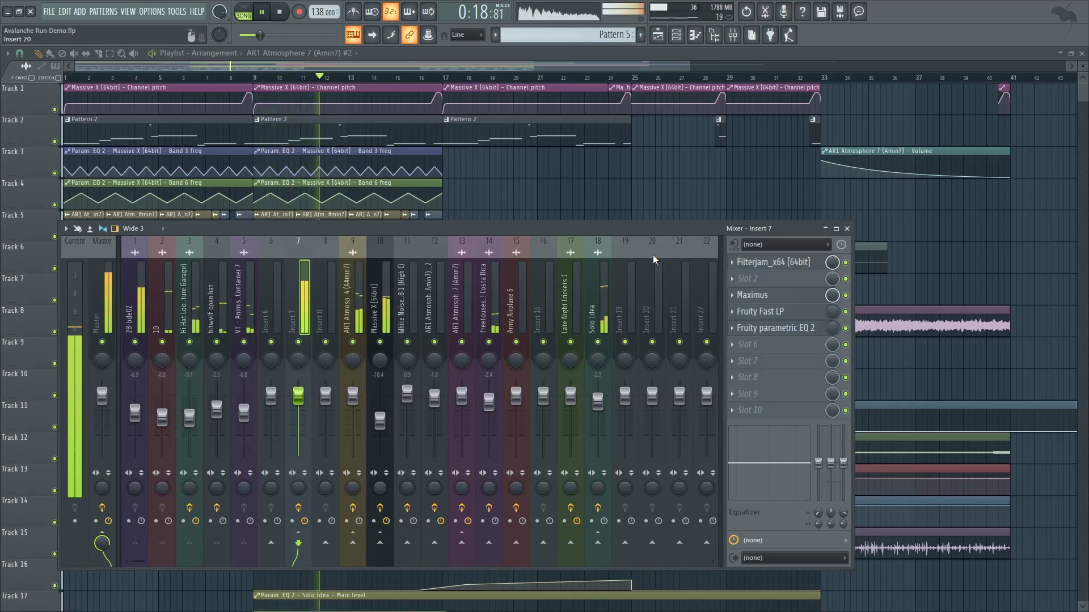
{"action": "scroll", "coordinate": [682, 192], "scroll_direction": "down", "scroll_amount": 5}
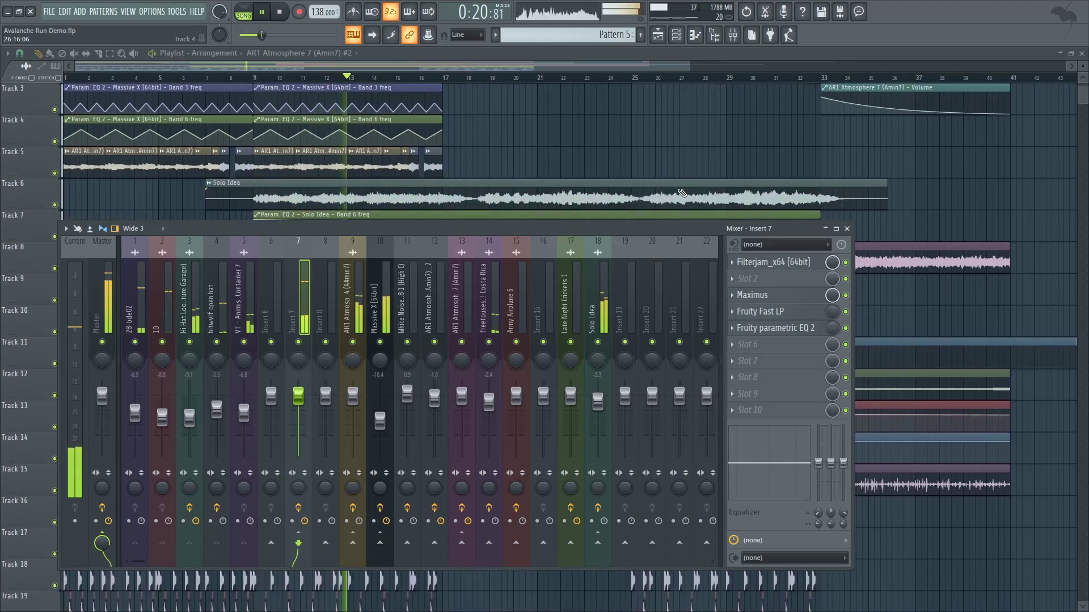
{"action": "scroll", "coordinate": [682, 193], "scroll_direction": "down", "scroll_amount": 7}
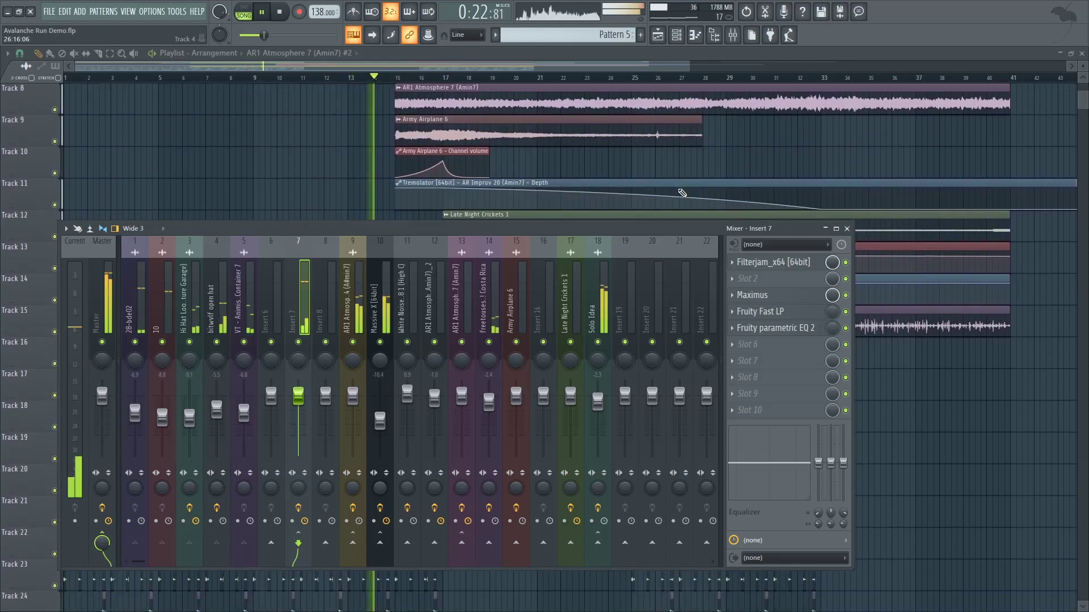
{"action": "scroll", "coordinate": [681, 193], "scroll_direction": "down", "scroll_amount": 5}
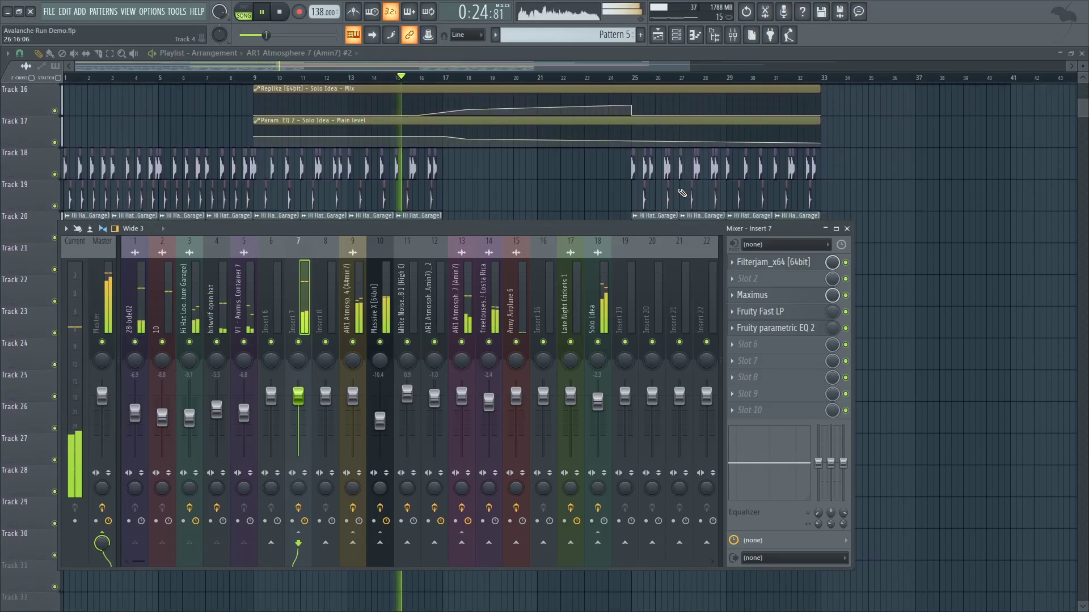
{"action": "scroll", "coordinate": [682, 193], "scroll_direction": "down", "scroll_amount": 5}
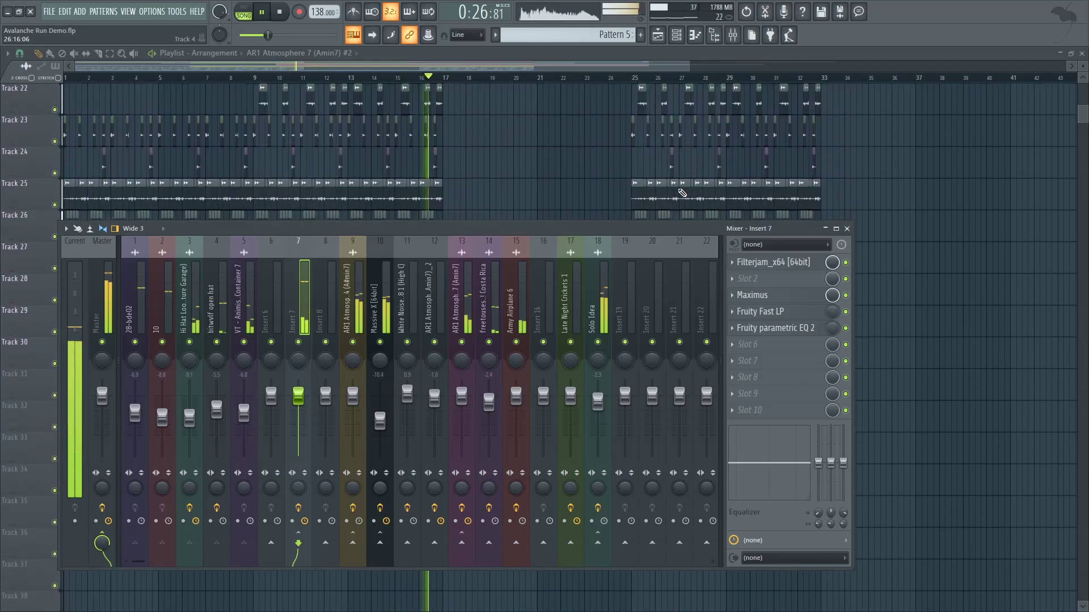
{"action": "scroll", "coordinate": [681, 193], "scroll_direction": "up", "scroll_amount": 11}
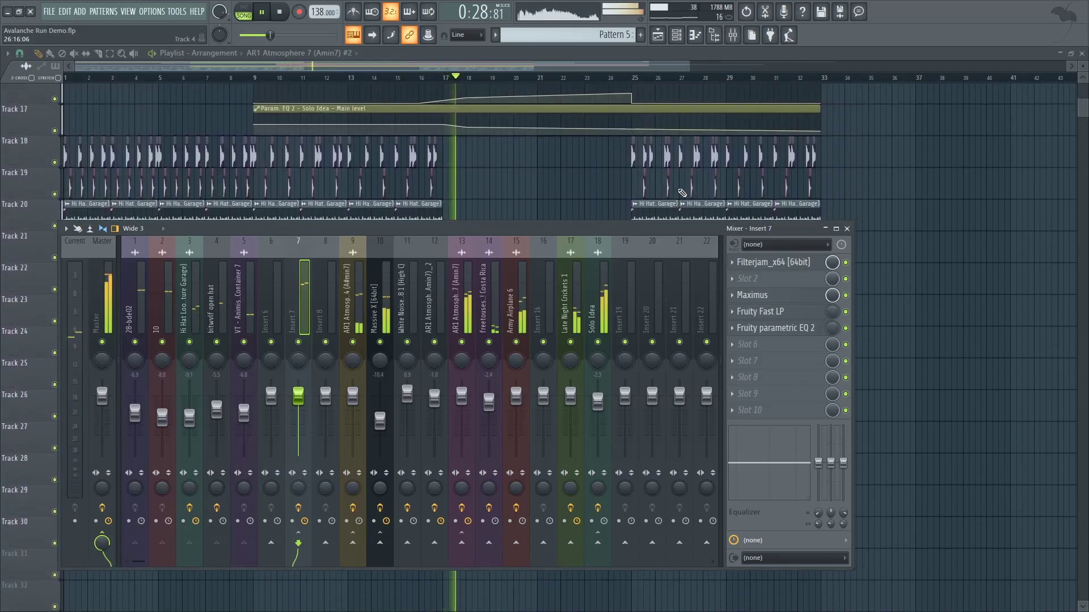
{"action": "scroll", "coordinate": [682, 193], "scroll_direction": "up", "scroll_amount": 9}
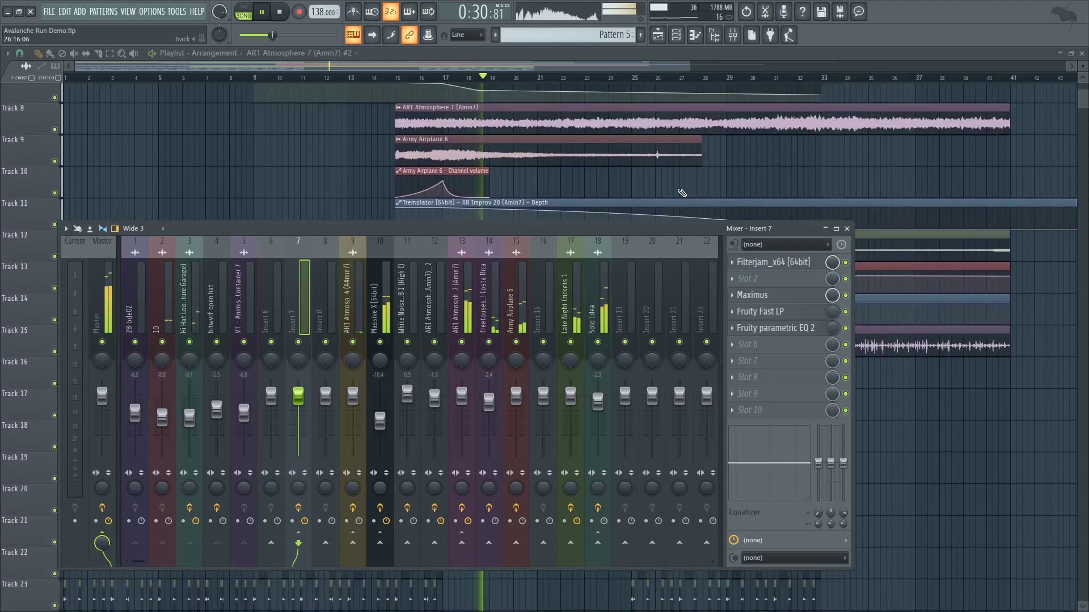
{"action": "scroll", "coordinate": [682, 193], "scroll_direction": "up", "scroll_amount": 2}
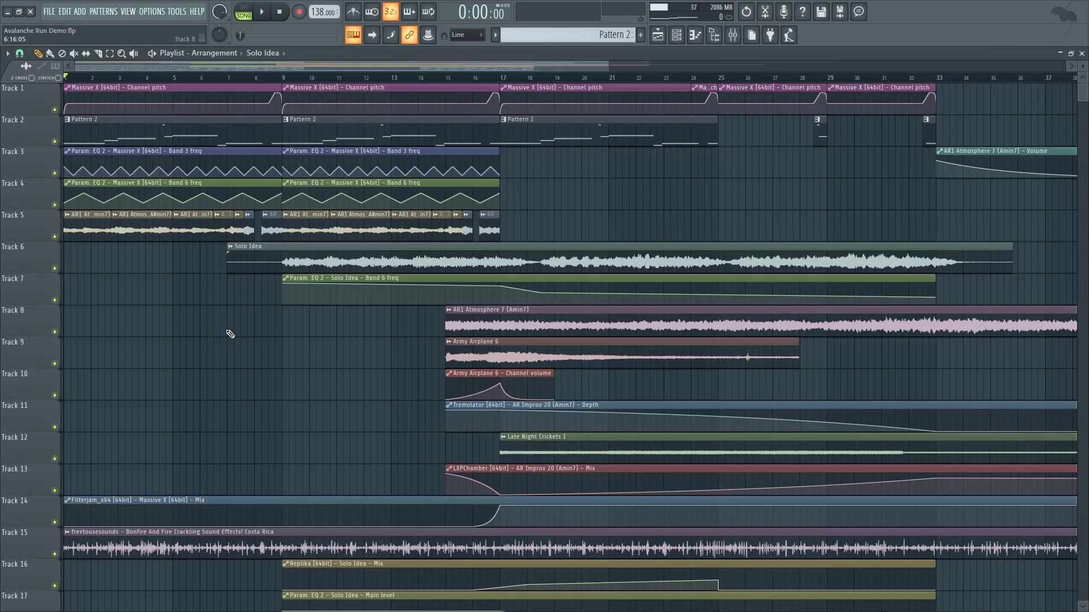
Step: Solo Track 5, which holds the AR1 Atmosphere clips, with the opening 25 bars of the arrangement in view
{"action": "scroll", "coordinate": [235, 308], "scroll_direction": "down", "scroll_amount": 8}
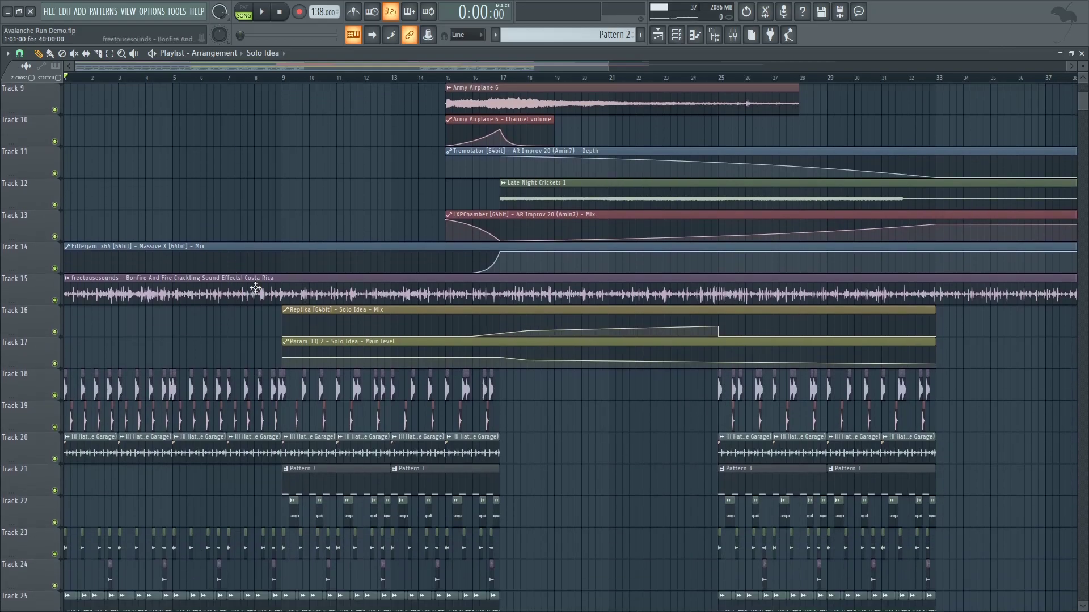
{"action": "scroll", "coordinate": [256, 287], "scroll_direction": "up", "scroll_amount": 8}
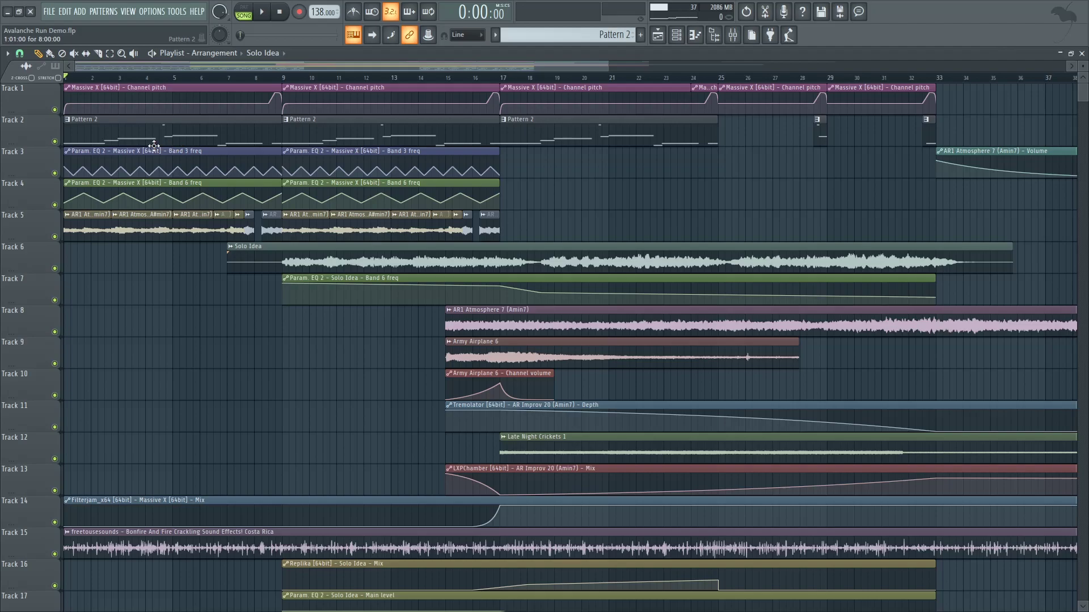
{"action": "left_click_drag", "start_coordinate": [609, 68], "coordinate": [424, 68]}
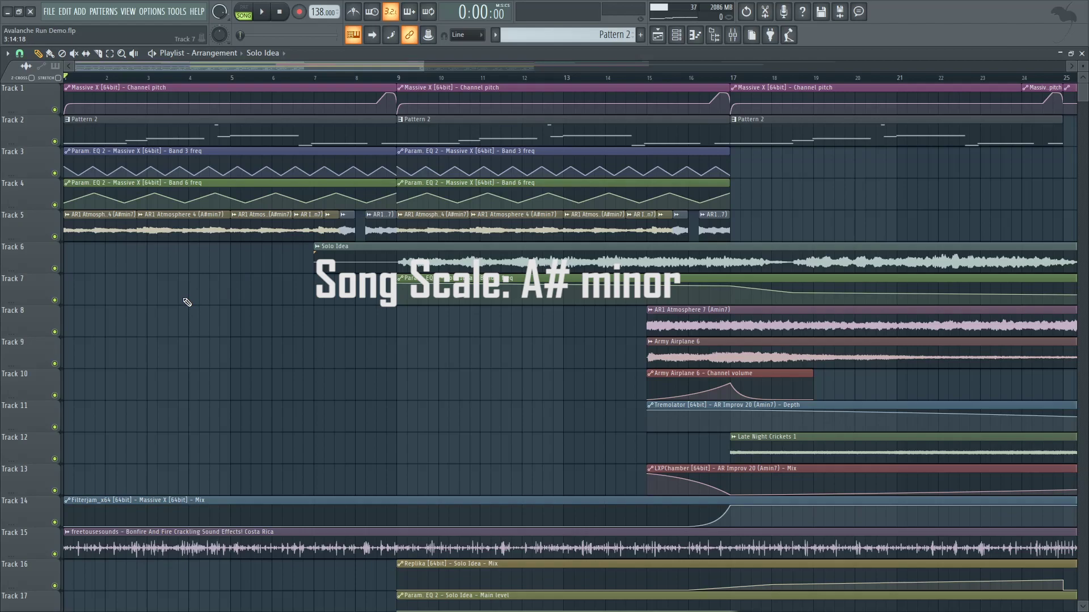
{"action": "right_click", "coordinate": [55, 238]}
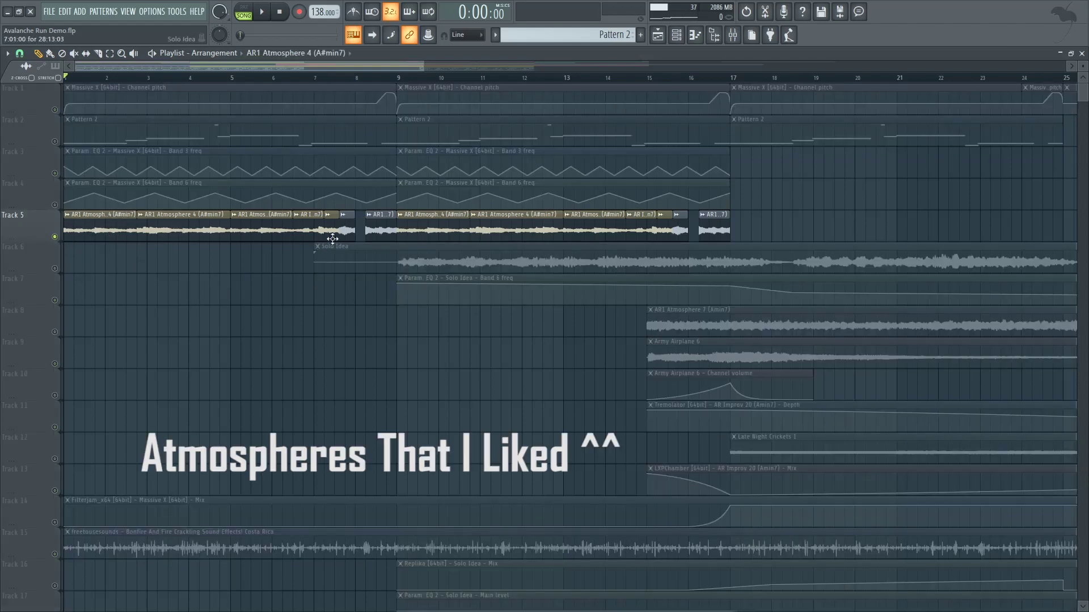
Step: Examine the sample and time-stretching settings of the AR1 Atmosphere 6 (Amin7) channel from the channel rack
{"action": "left_click", "coordinate": [676, 35]}
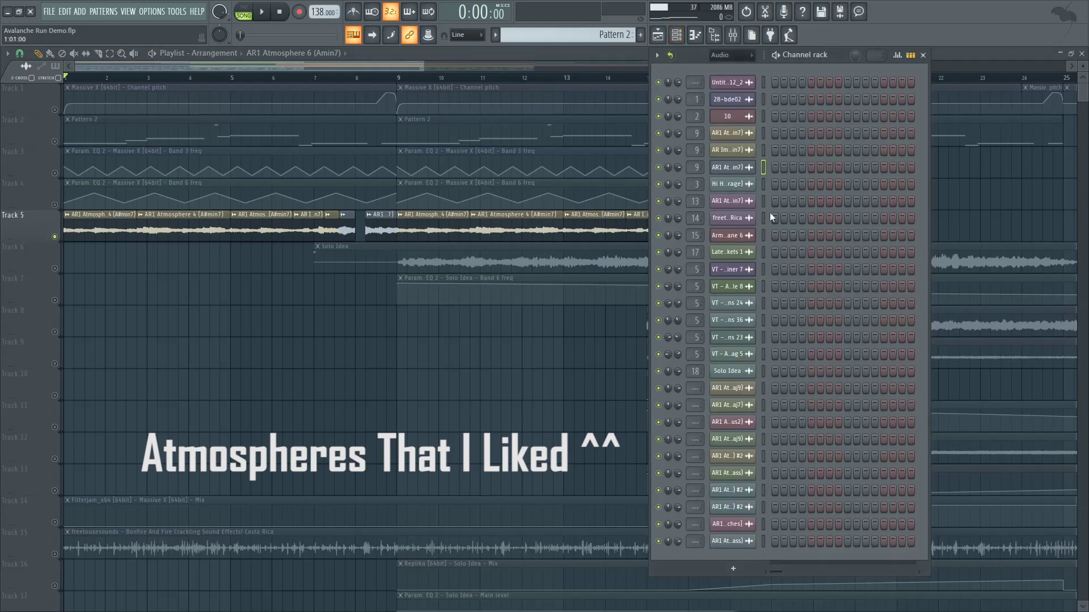
{"action": "left_click", "coordinate": [745, 173]}
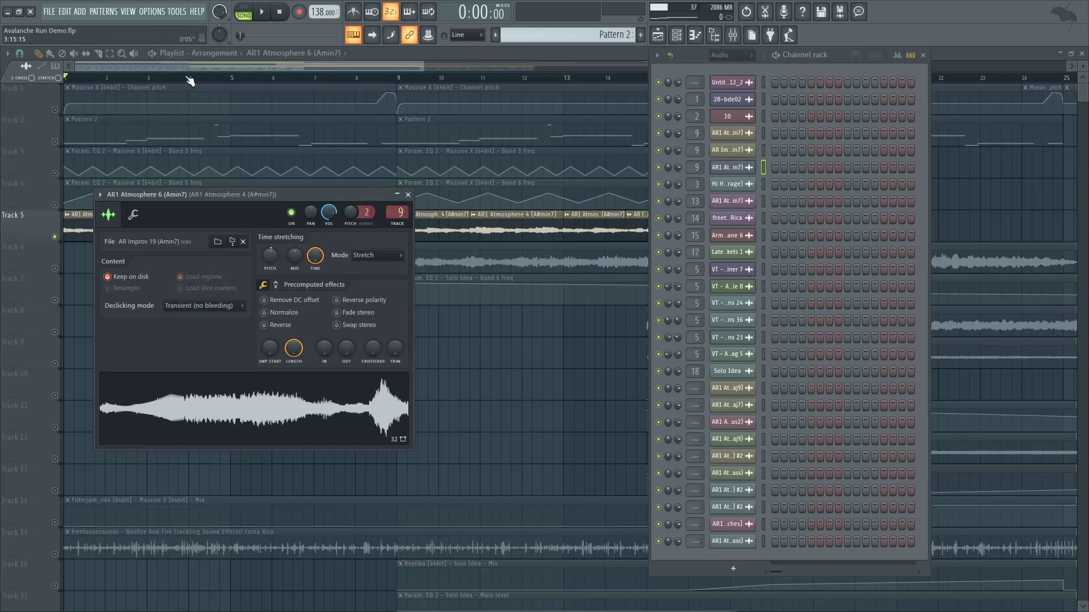
{"action": "left_click", "coordinate": [2, 81]}
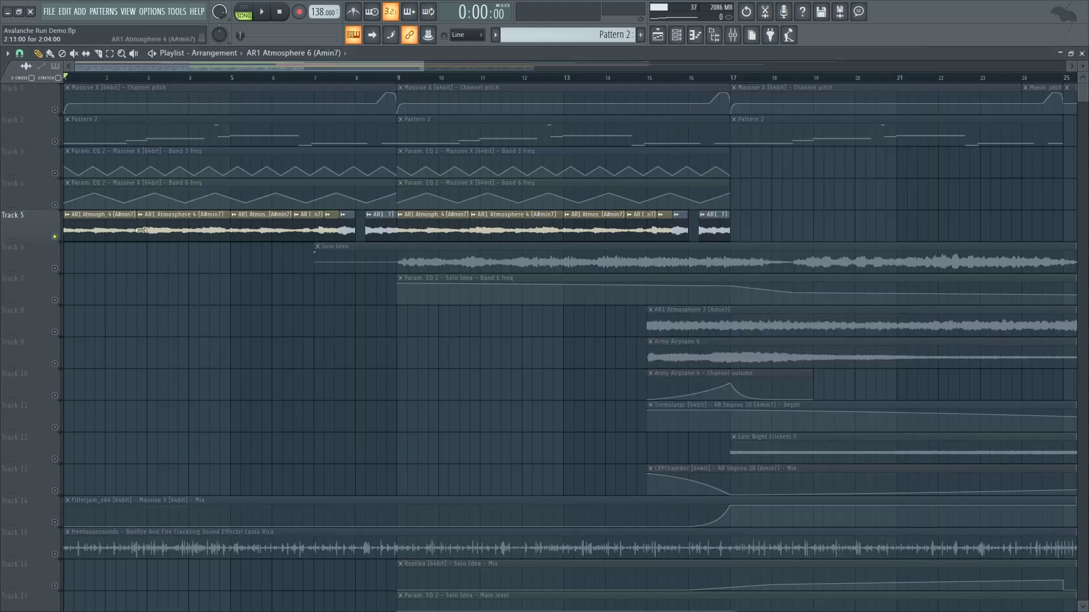
Step: Listen to the soloed atmosphere clips from bar 1 and from about bar 7, checking their mixer track
{"action": "left_click", "coordinate": [732, 35]}
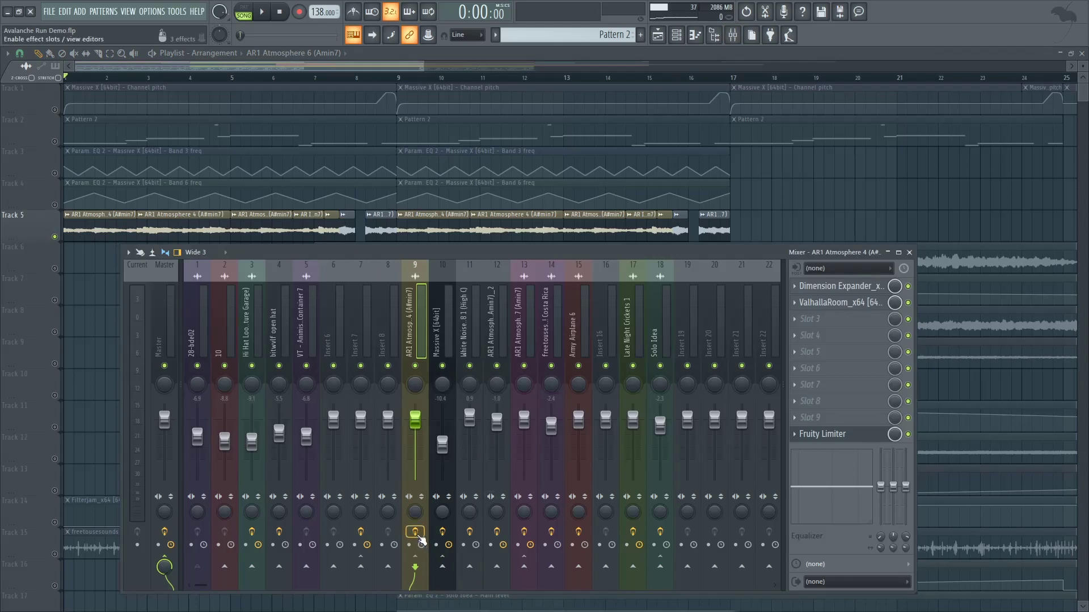
{"action": "key", "text": "space"}
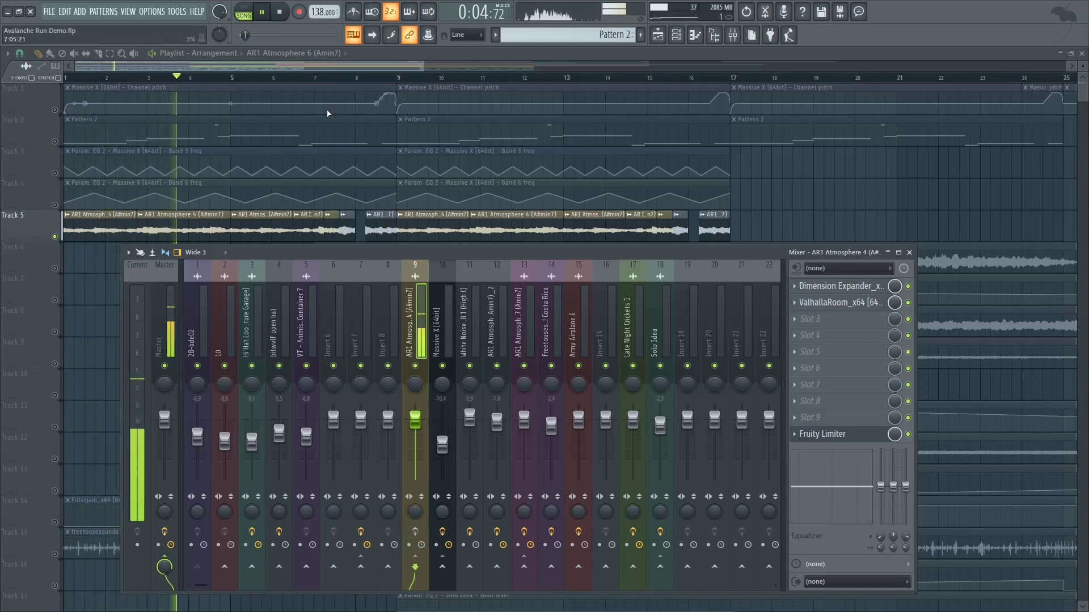
{"action": "left_click", "coordinate": [329, 79]}
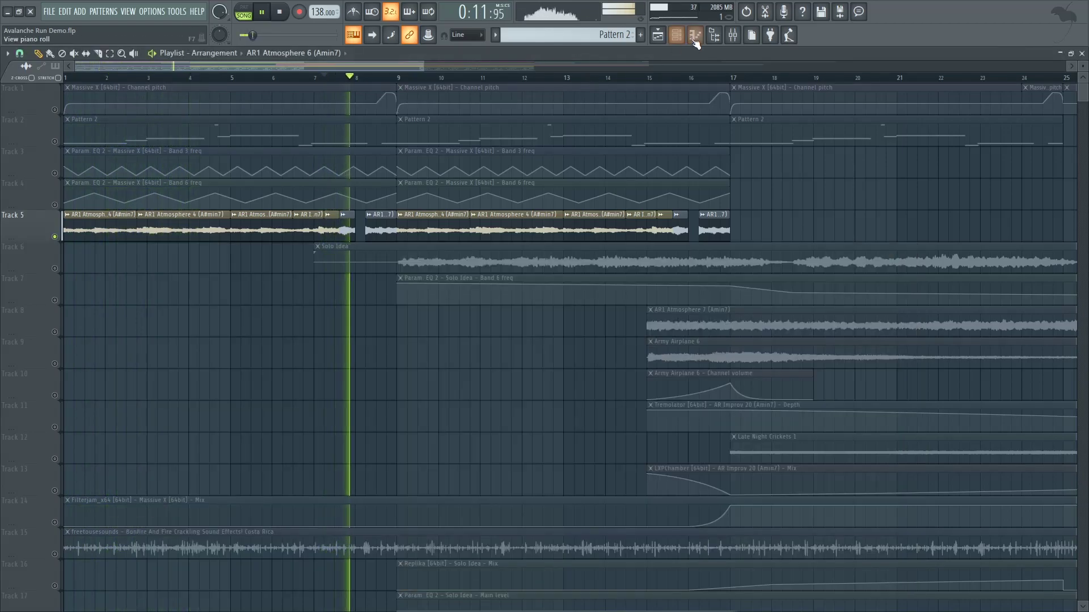
{"action": "left_click", "coordinate": [732, 36]}
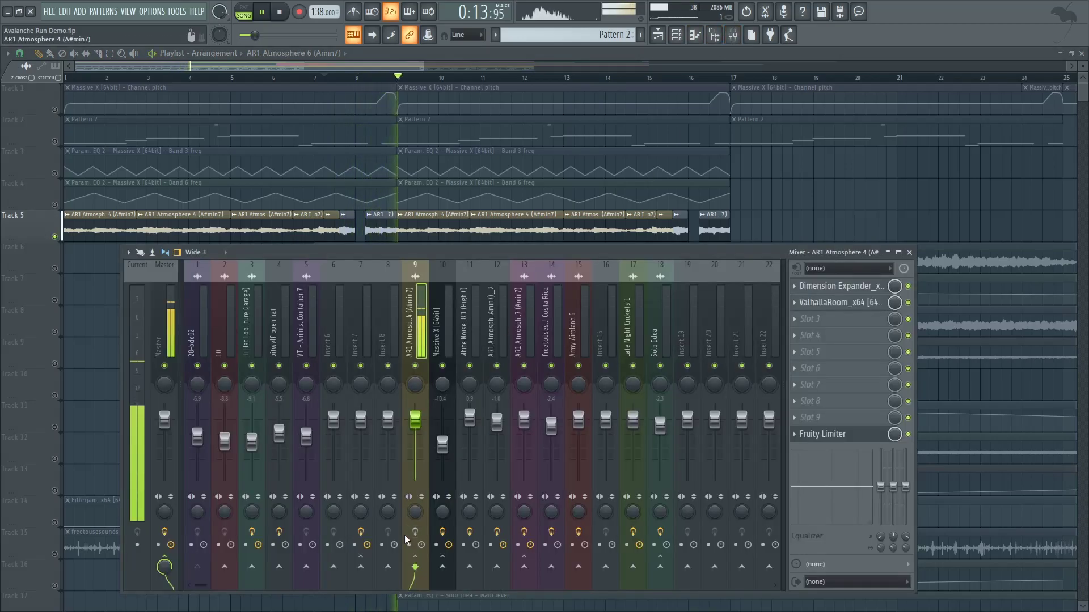
{"action": "key", "text": "space"}
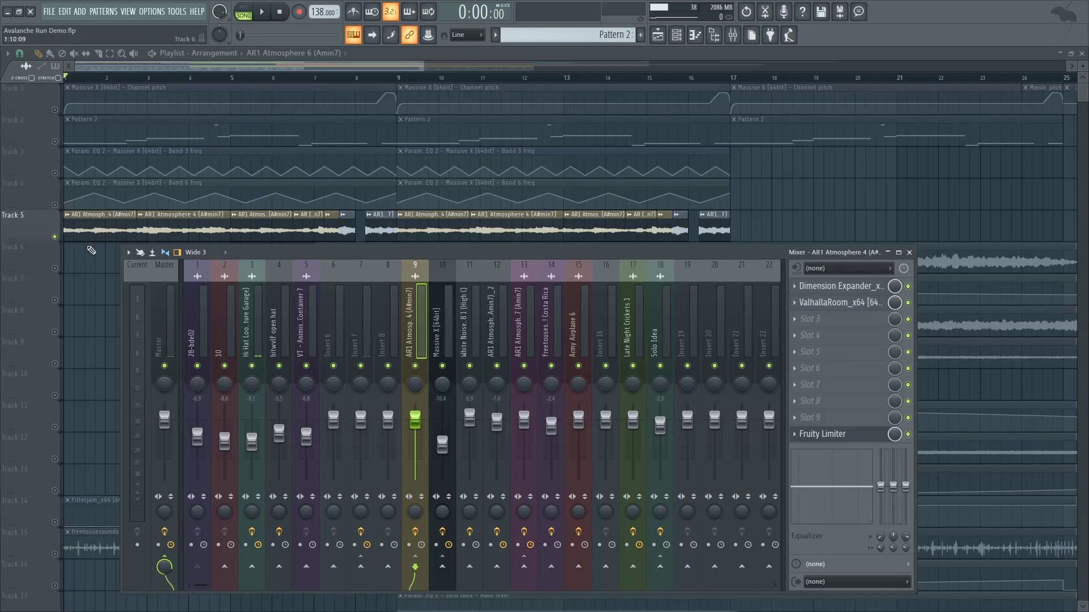
Step: Inspect the Dimension Expander and ValhallaRoom effects on the AR1 Atmosphere 4 mixer track and listen to soloed Track 5 again
{"action": "left_click", "coordinate": [830, 286]}
{"action": "left_click", "coordinate": [829, 288]}
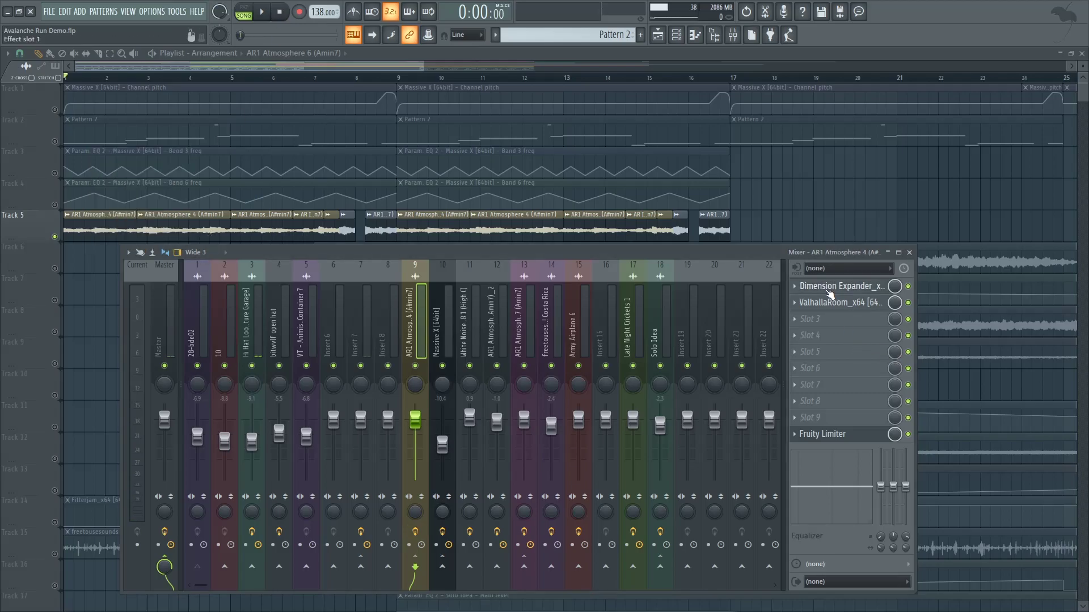
{"action": "left_click", "coordinate": [844, 302]}
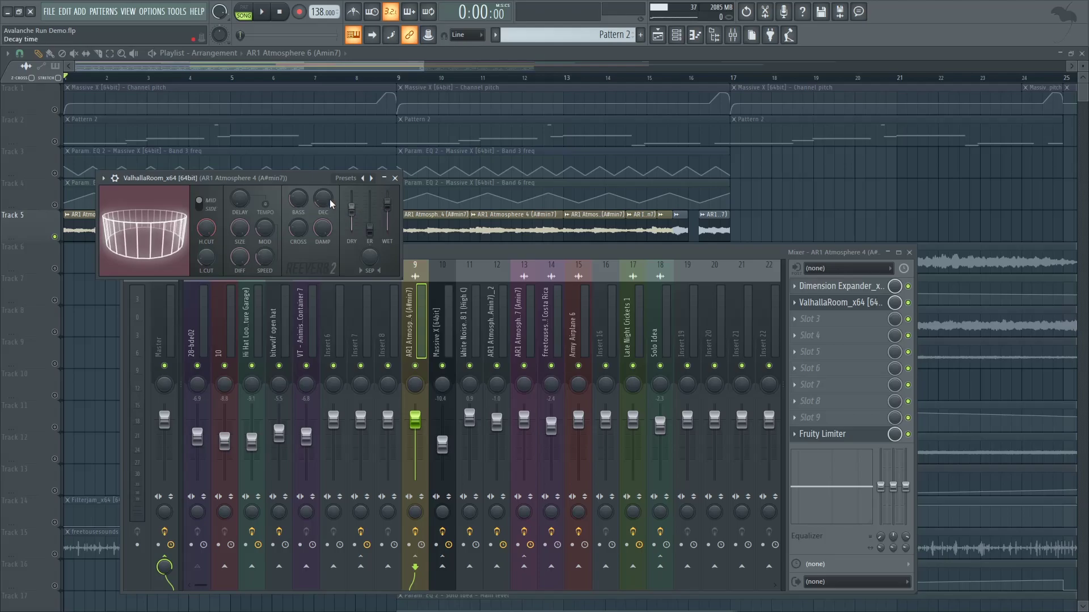
{"action": "left_click_drag", "start_coordinate": [325, 199], "coordinate": [326, 194]}
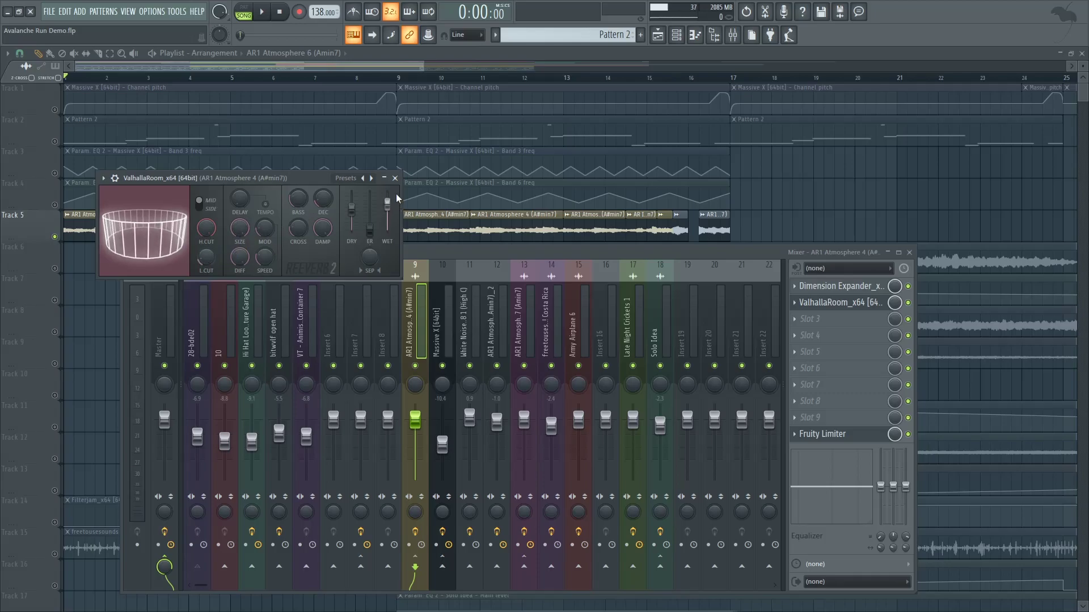
{"action": "left_click", "coordinate": [395, 178]}
{"action": "key", "text": "F9"}
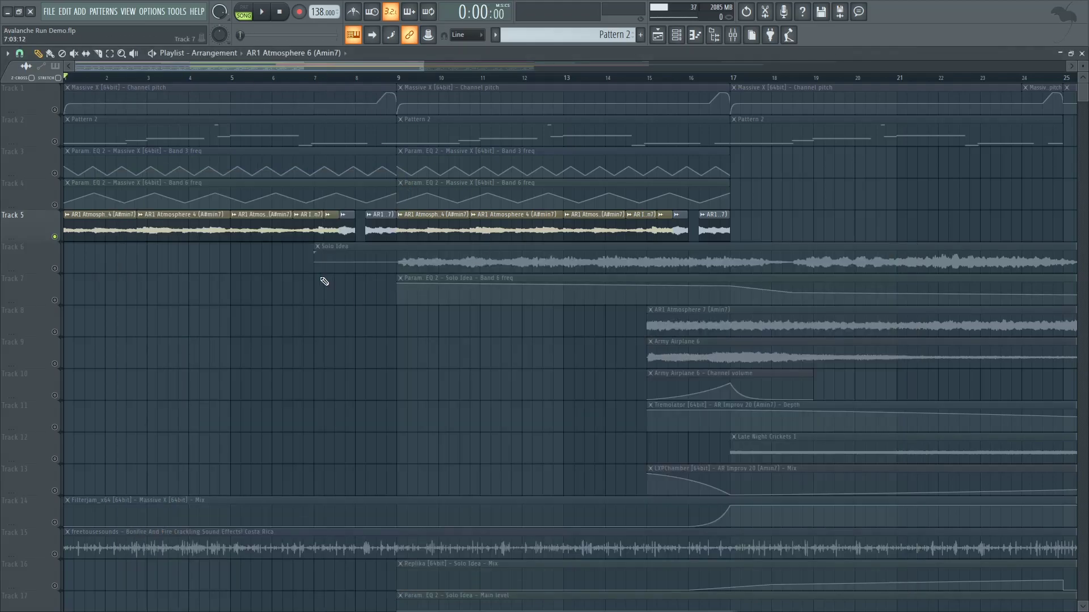
{"action": "key", "text": "space"}
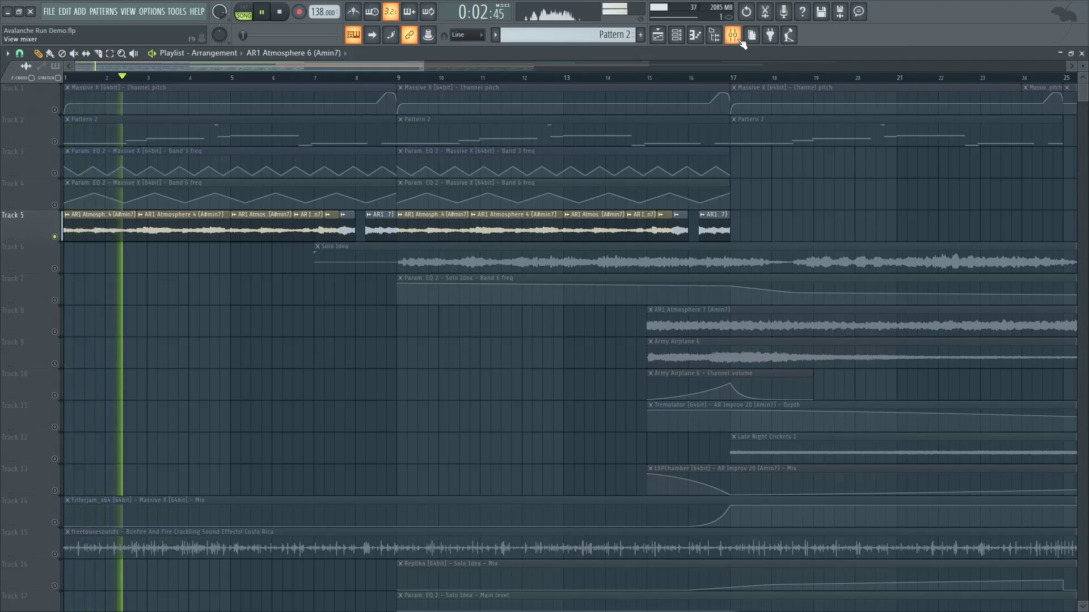
{"action": "key", "text": "space"}
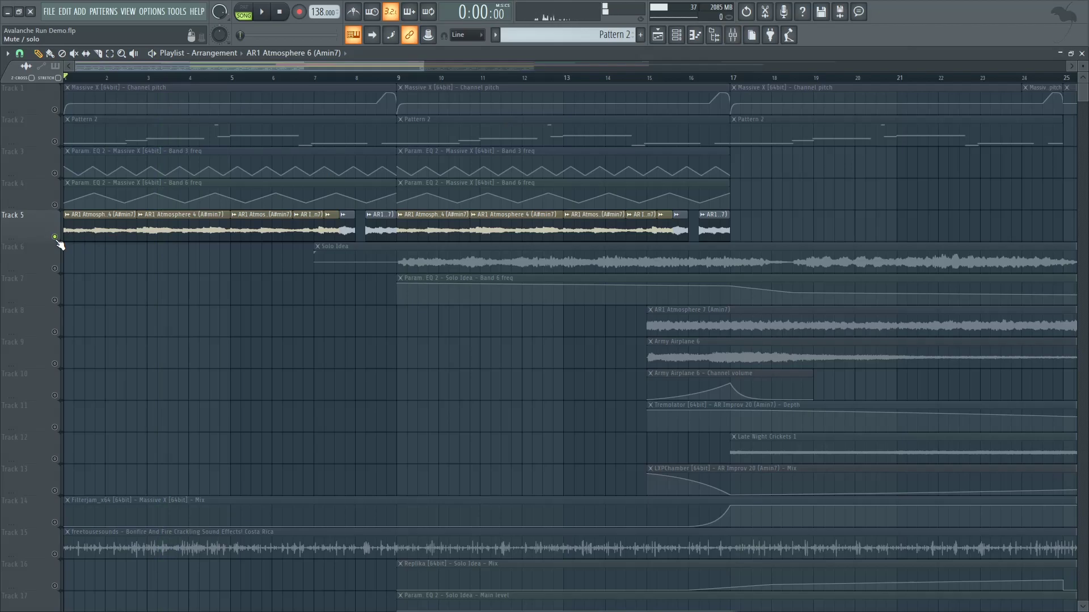
Step: Unmute Track 2 with the Pattern 2 clips and Track 1 with the Massive X channel pitch automation
{"action": "left_click", "coordinate": [63, 145]}
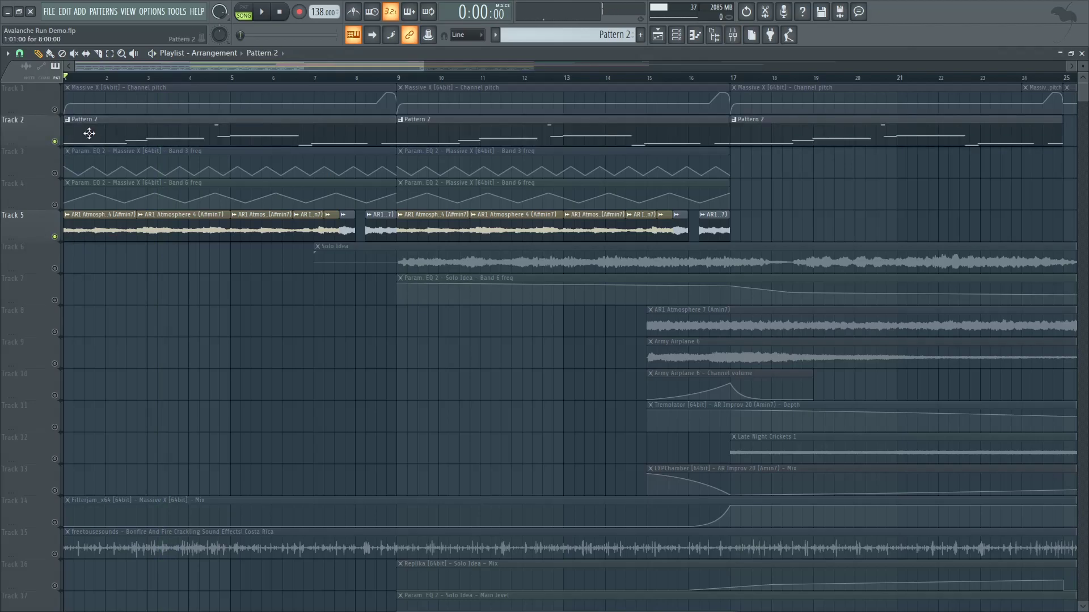
{"action": "left_click", "coordinate": [59, 113]}
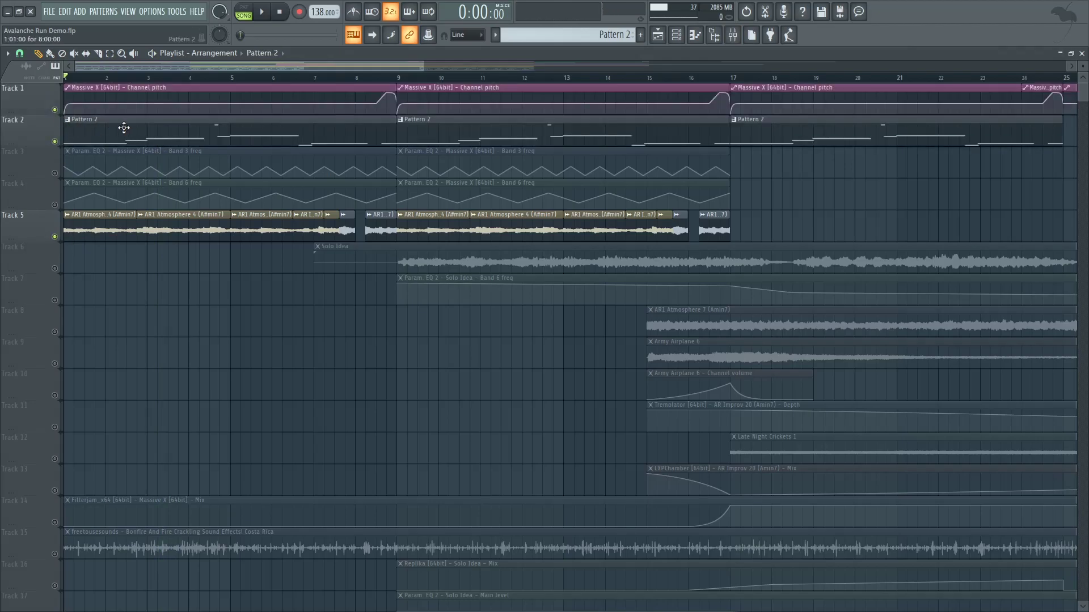
Step: Examine Pattern 2's Massive X notes in the piano roll and listen to them with the atmospheres from bar 1
{"action": "double_click", "coordinate": [189, 124]}
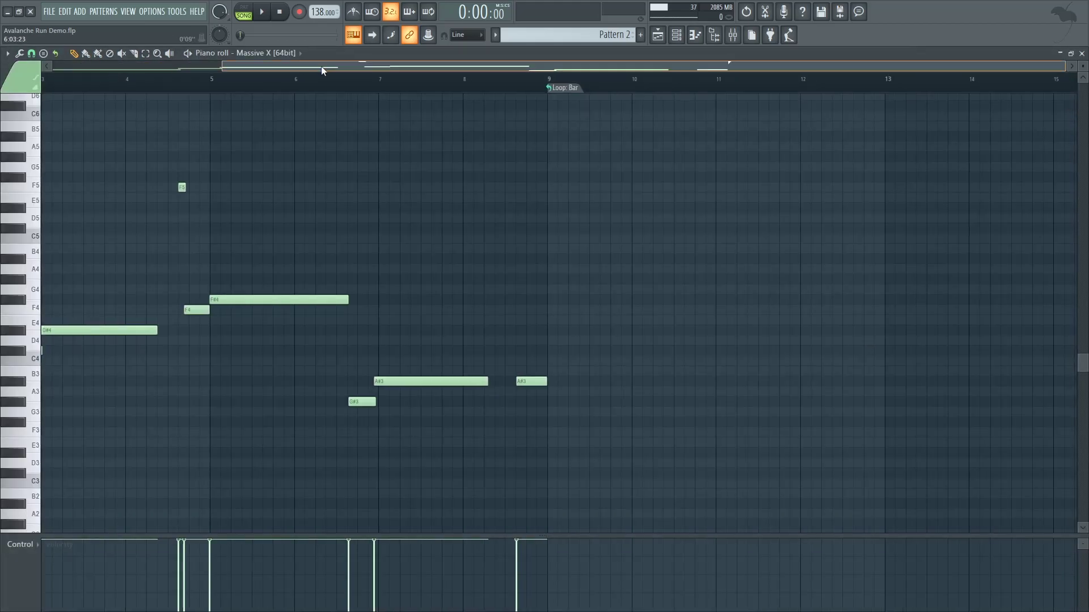
{"action": "key", "text": "space"}
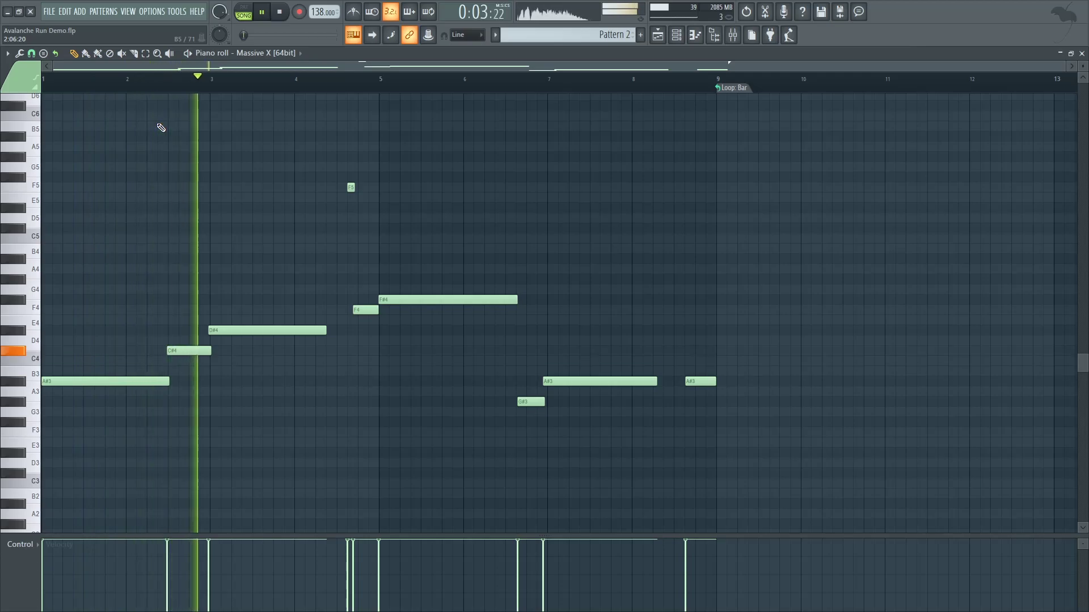
{"action": "left_click", "coordinate": [1082, 54]}
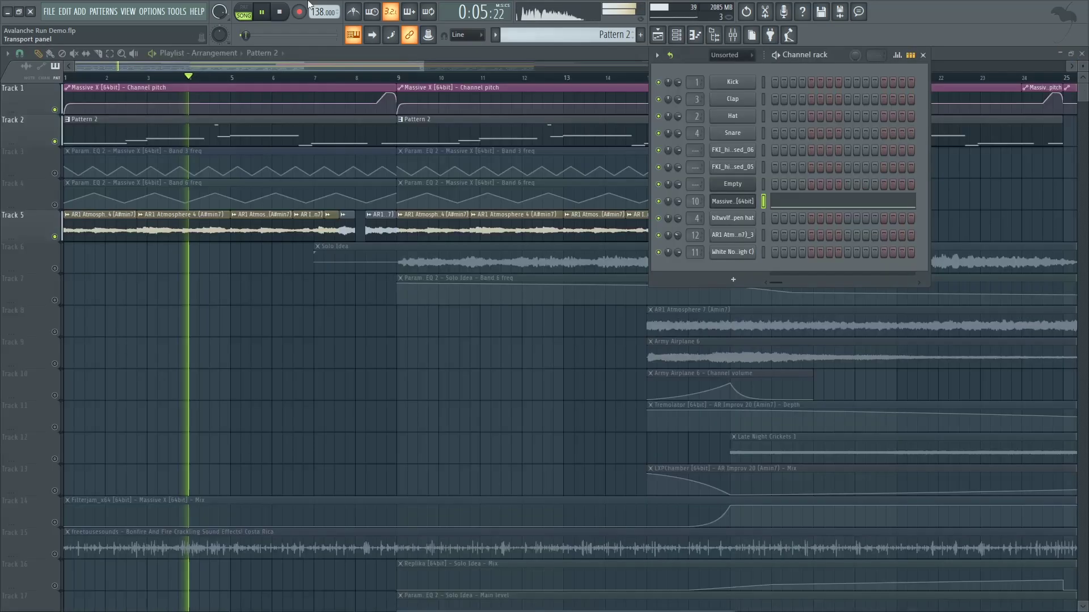
{"action": "left_click", "coordinate": [281, 13]}
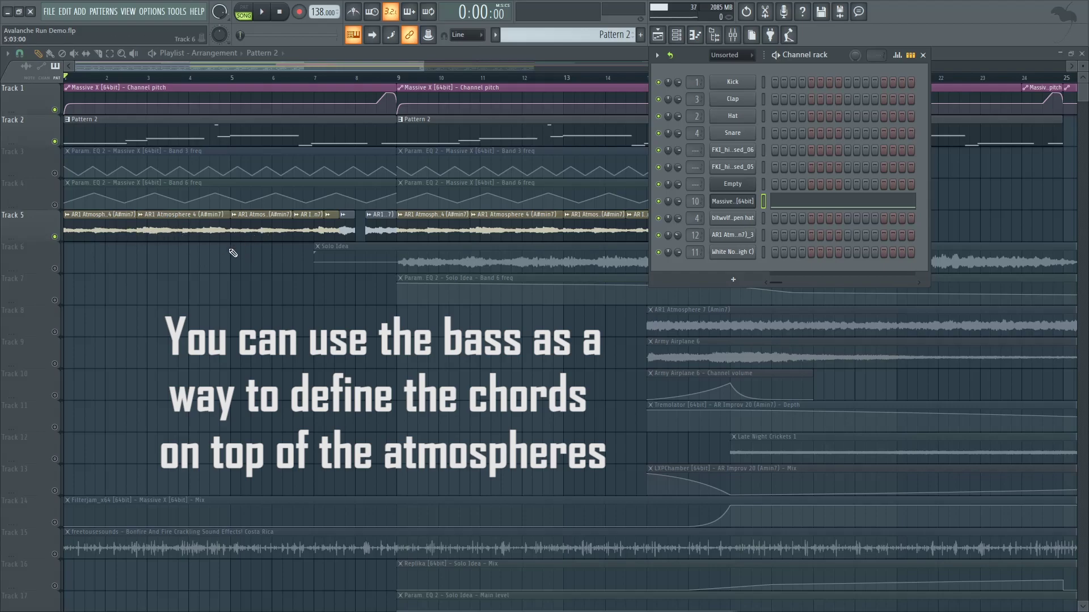
Step: Unmute all playlist tracks and place the playhead just before bar 5
{"action": "right_click", "coordinate": [55, 238]}
{"action": "right_click", "coordinate": [56, 238]}
{"action": "left_click", "coordinate": [152, 79]}
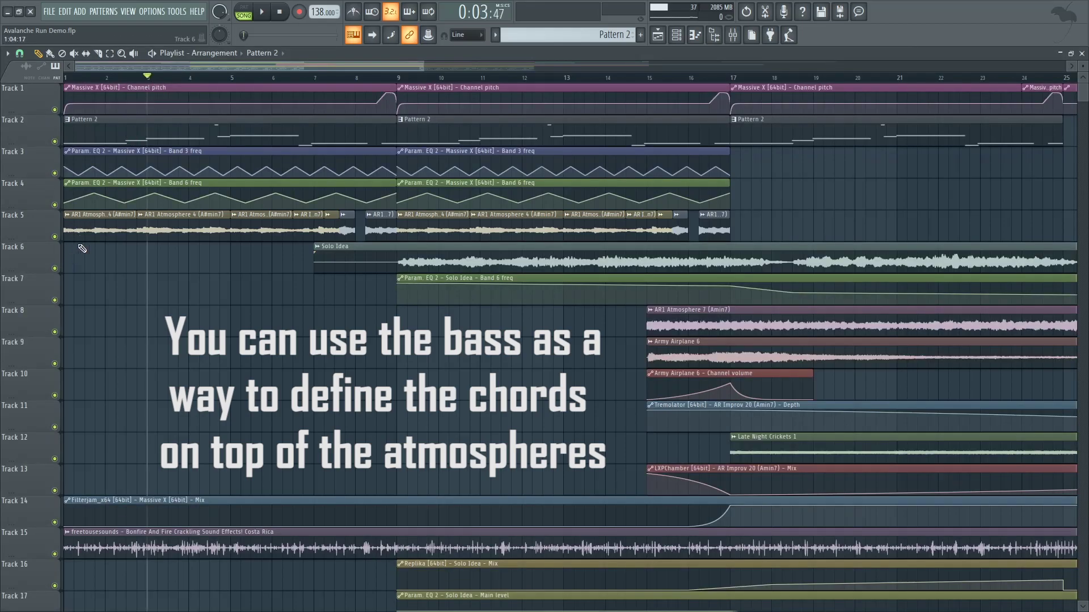
{"action": "left_click", "coordinate": [221, 80]}
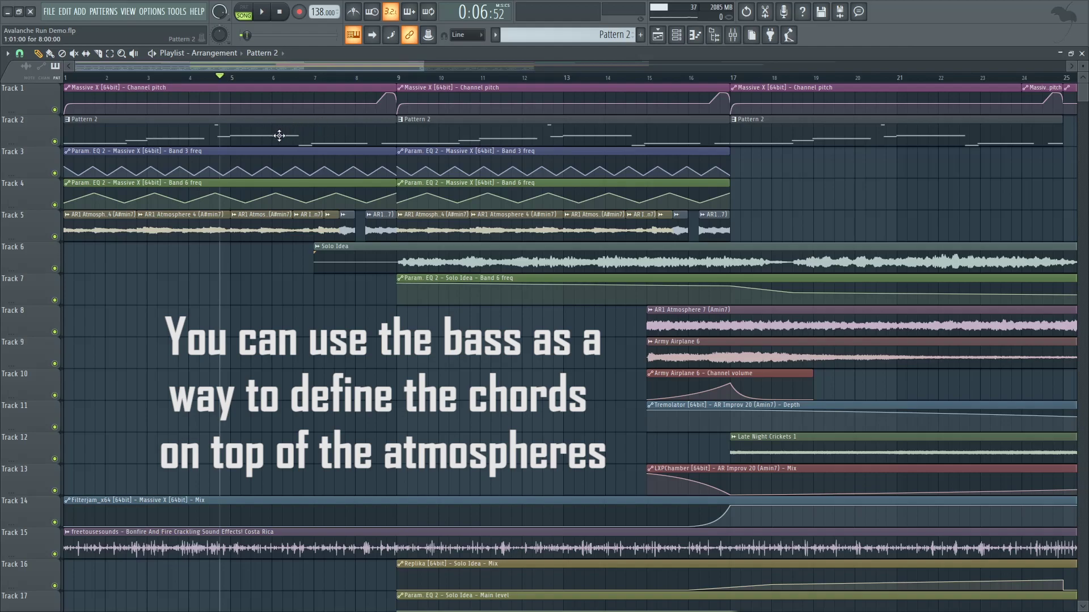
Step: Solo the 28-bde02 kick track in the mixer, mute its linked Solo Idea track, and listen from bar 1
{"action": "scroll", "coordinate": [176, 274], "scroll_direction": "down", "scroll_amount": 8}
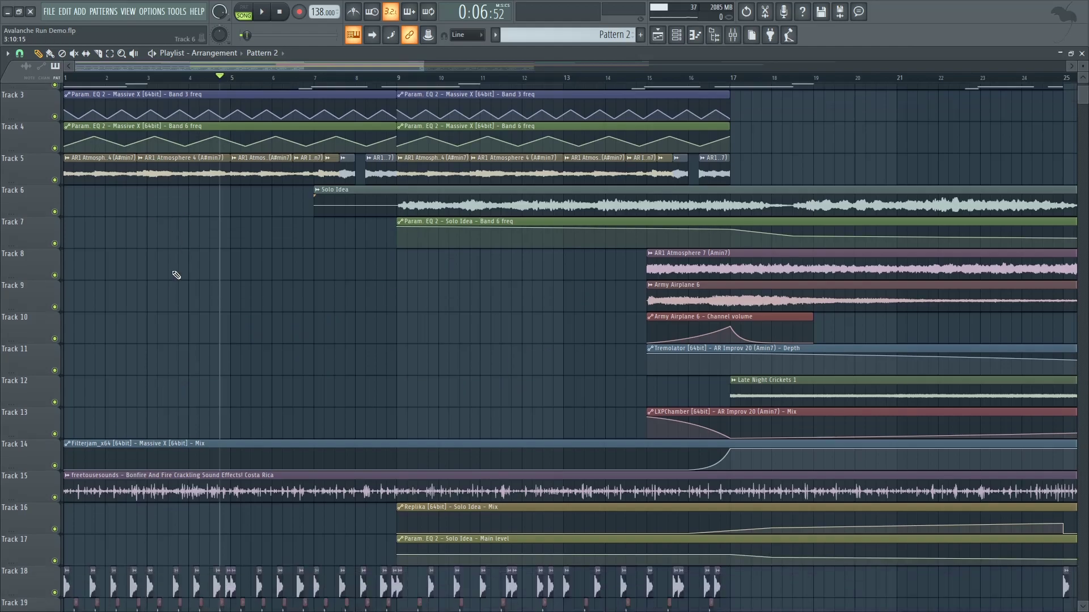
{"action": "scroll", "coordinate": [206, 186], "scroll_direction": "down", "scroll_amount": 5}
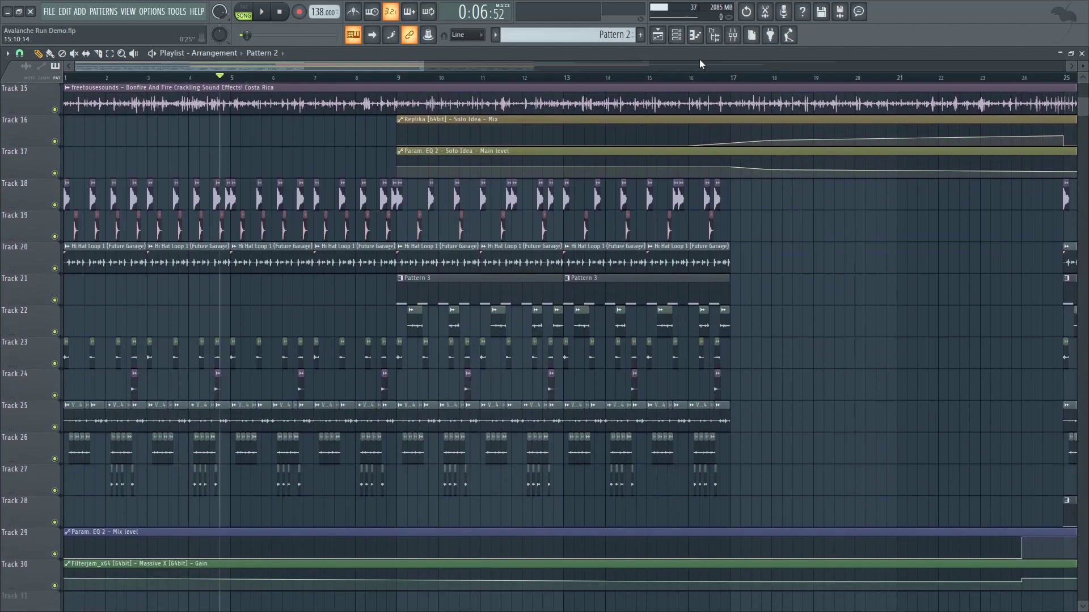
{"action": "left_click", "coordinate": [734, 42]}
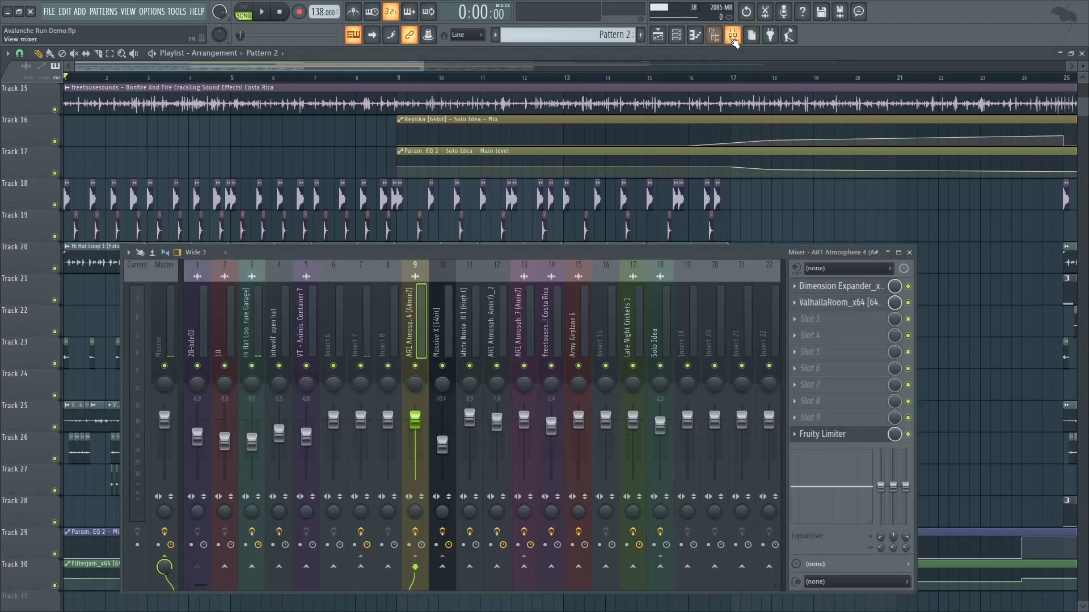
{"action": "right_click", "coordinate": [198, 367]}
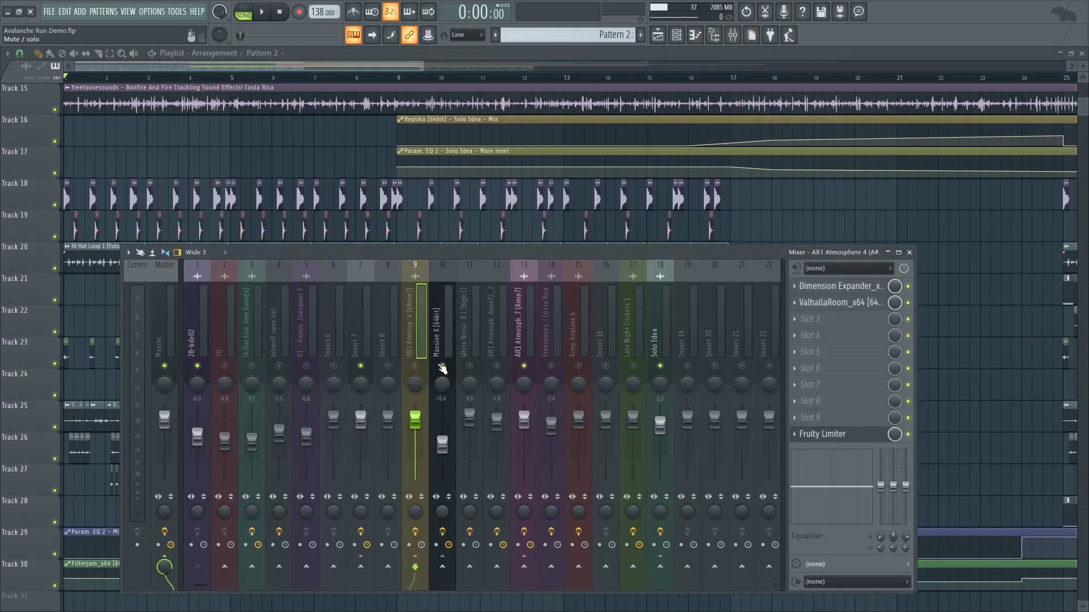
{"action": "left_click", "coordinate": [660, 367]}
{"action": "key", "text": "space"}
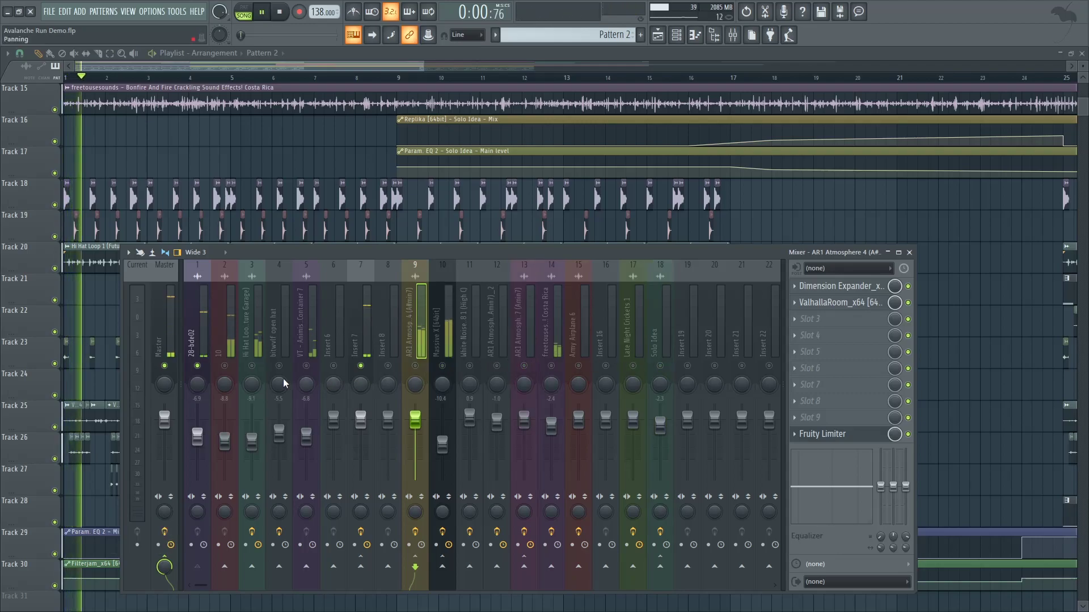
{"action": "key", "text": "space"}
Step: Unmute the snare mixer track named 10 and listen to it together with the kick
{"action": "left_click", "coordinate": [225, 366]}
{"action": "left_click", "coordinate": [223, 335]}
{"action": "key", "text": "space"}
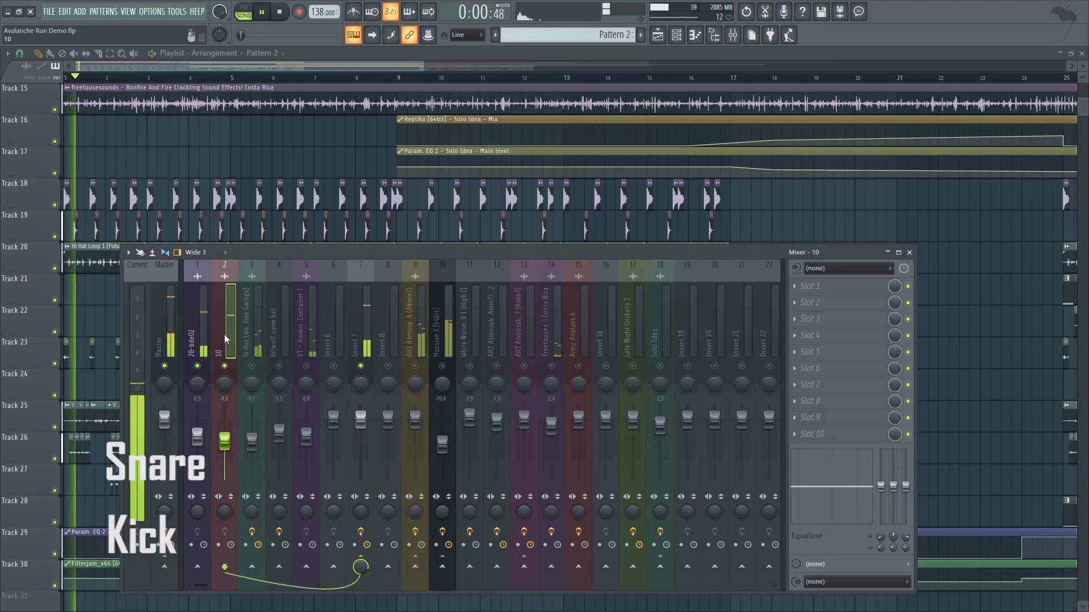
{"action": "key", "text": "space"}
Step: Unmute the Hi Hat Loop mixer track alongside the kick and snare and listen to the three together
{"action": "left_click", "coordinate": [225, 366]}
{"action": "left_click", "coordinate": [251, 365]}
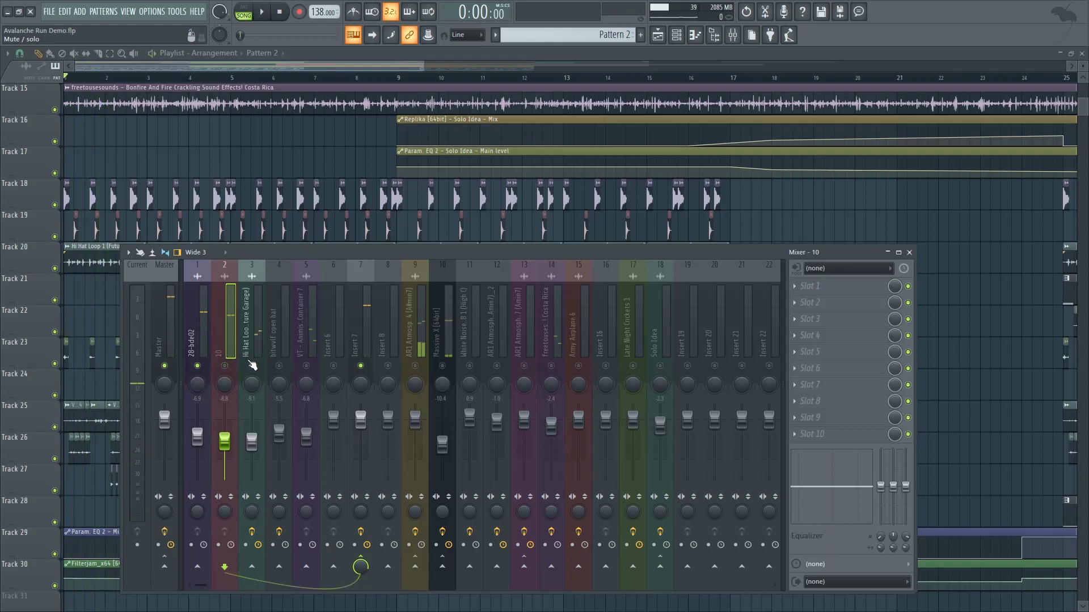
{"action": "left_click", "coordinate": [225, 366]}
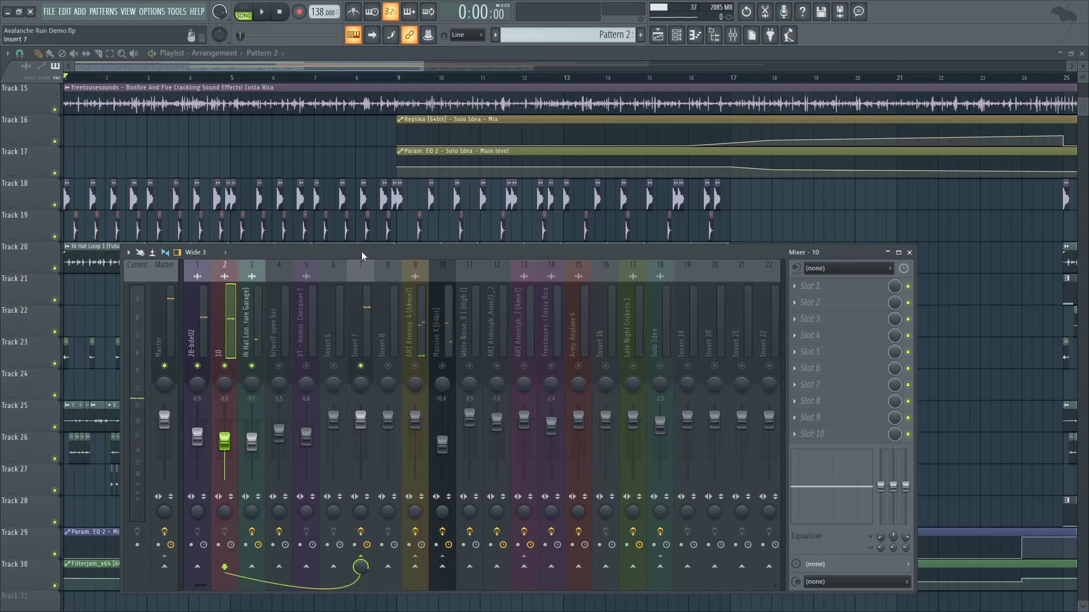
{"action": "left_click_drag", "start_coordinate": [361, 251], "coordinate": [356, 294]}
{"action": "key", "text": "space"}
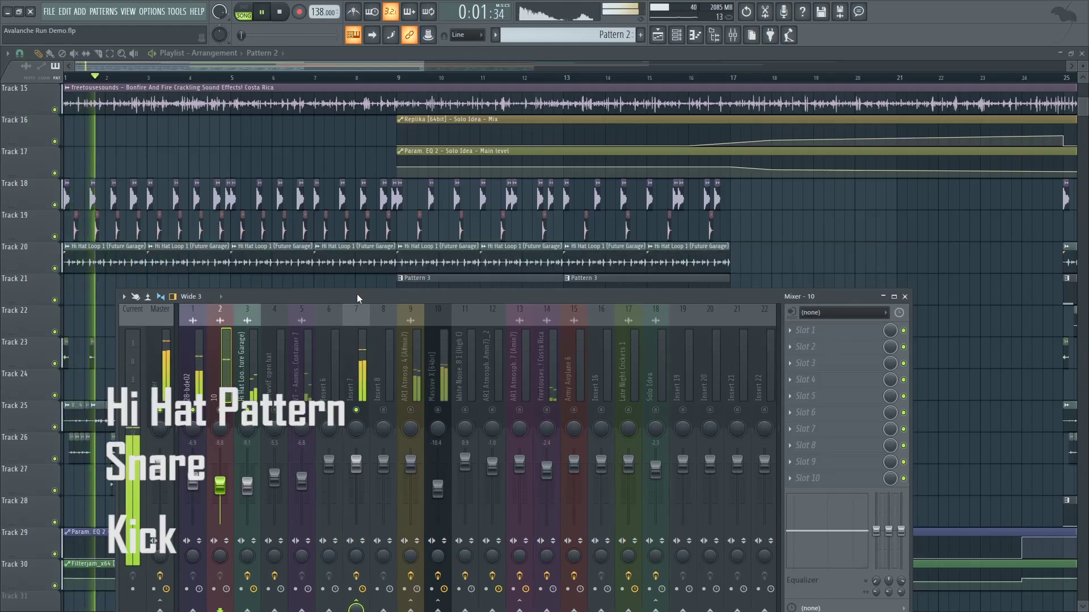
{"action": "key", "text": "space"}
Step: Add the VT - Ammis Container 7 foley mixer track and listen to the drums with the foley clips from bar 1
{"action": "left_click", "coordinate": [250, 410]}
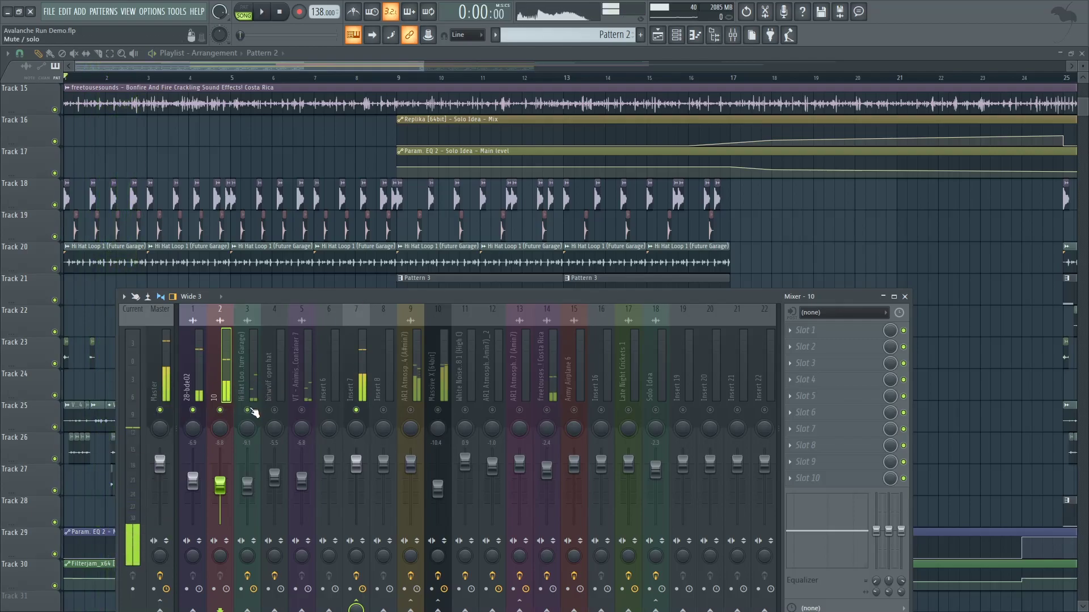
{"action": "left_click_drag", "start_coordinate": [358, 296], "coordinate": [455, 277]}
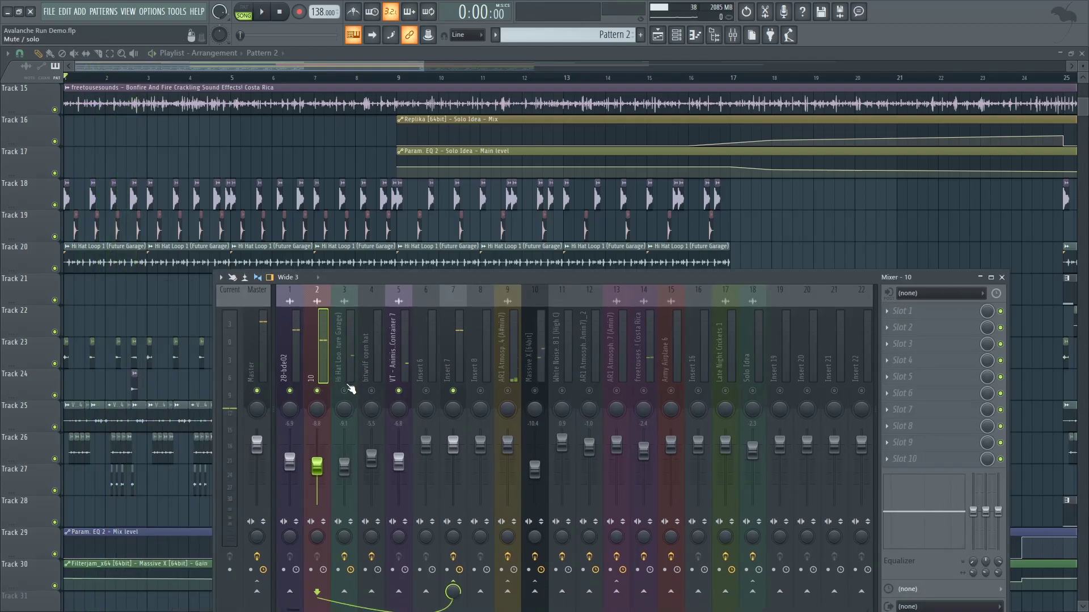
{"action": "key", "text": "F9"}
{"action": "scroll", "coordinate": [240, 322], "scroll_direction": "down", "scroll_amount": 3}
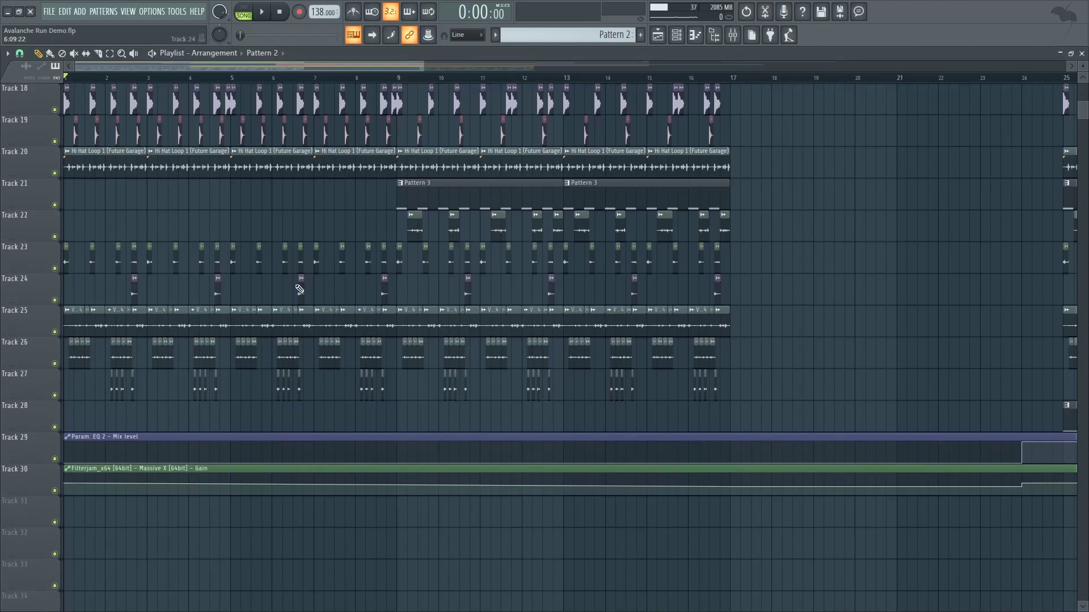
{"action": "left_click_drag", "start_coordinate": [423, 66], "coordinate": [296, 68]}
{"action": "key", "text": "space"}
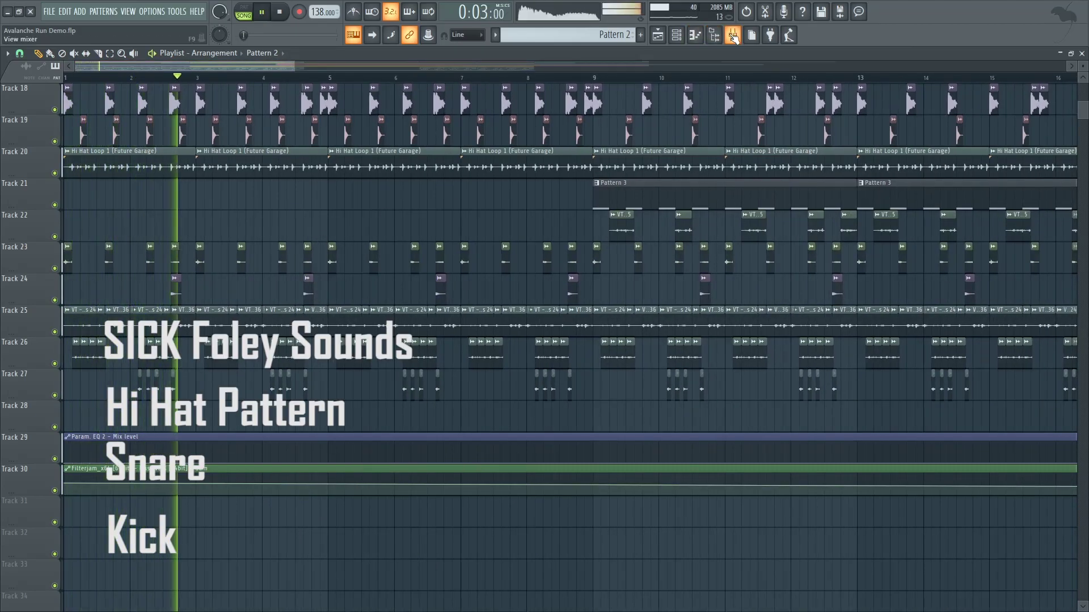
{"action": "key", "text": "space"}
Step: Play the drums from about bar 8 into the half-time section and unmute the bitwolf open hat mixer track
{"action": "scroll", "coordinate": [175, 330], "scroll_direction": "up", "scroll_amount": 5}
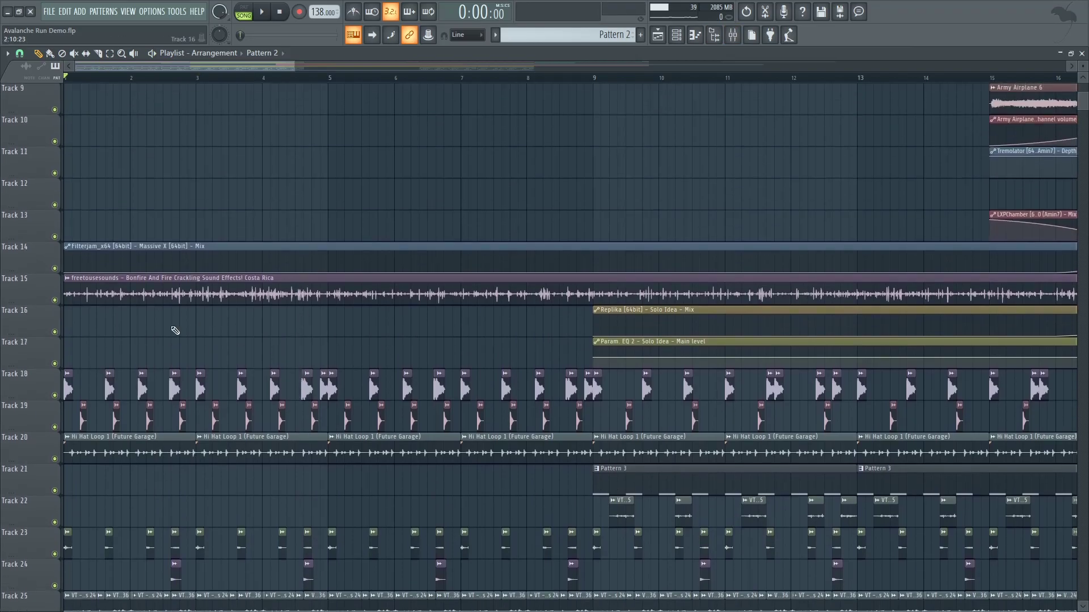
{"action": "left_click_drag", "start_coordinate": [294, 67], "coordinate": [393, 78]}
{"action": "left_click", "coordinate": [374, 81]}
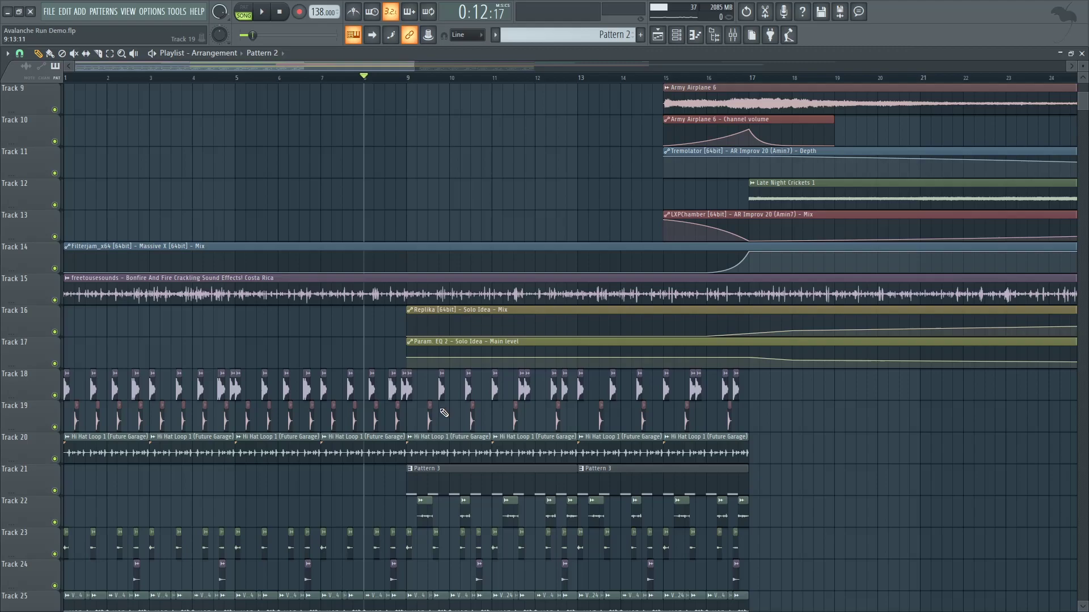
{"action": "key", "text": "space"}
{"action": "key", "text": "F9"}
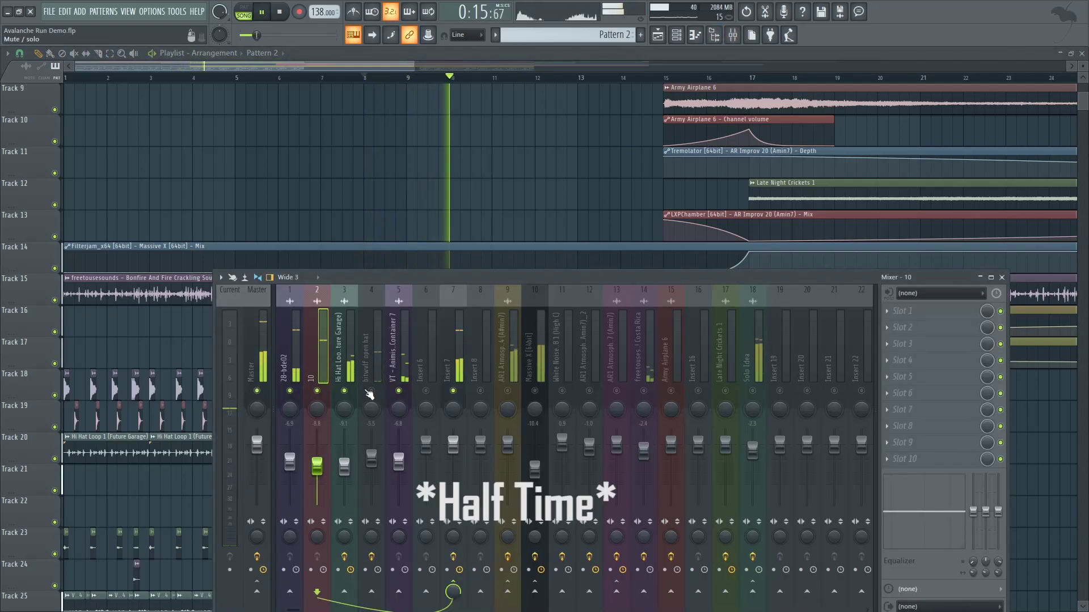
{"action": "key", "text": "space"}
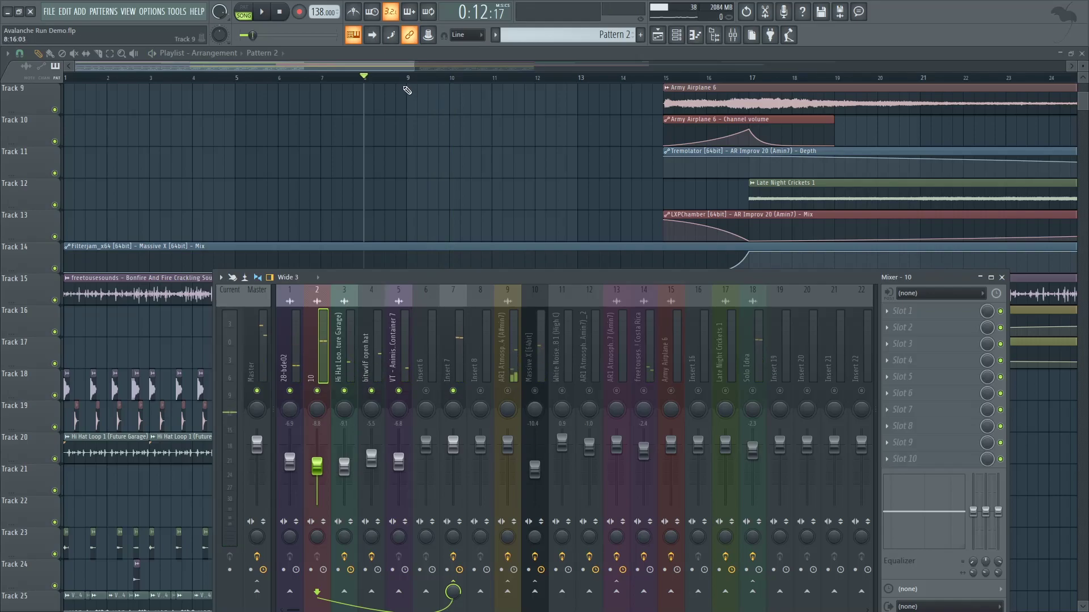
Step: Listen to the half-time drums with the open hat again, starting shortly before bar 9
{"action": "left_click", "coordinate": [397, 79]}
{"action": "left_click", "coordinate": [403, 81]}
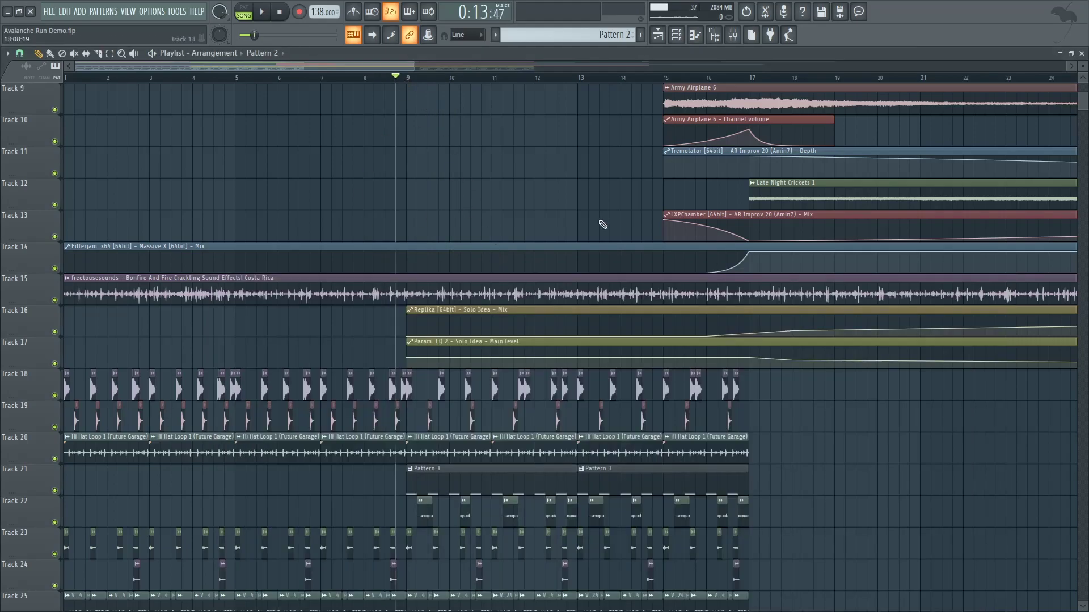
{"action": "key", "text": "space"}
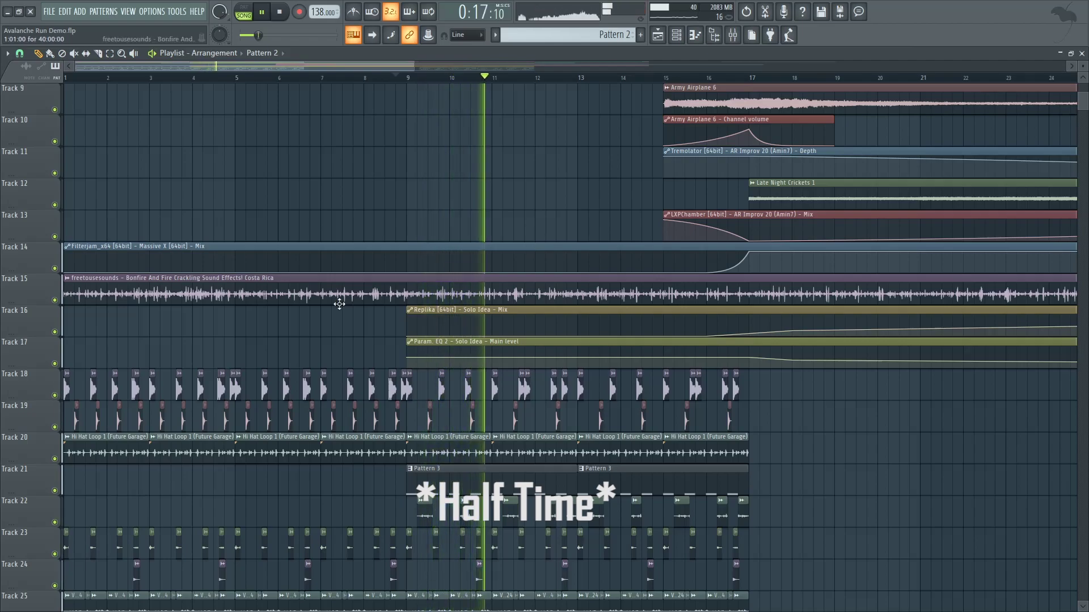
{"action": "scroll", "coordinate": [338, 304], "scroll_direction": "up", "scroll_amount": 8}
{"action": "key", "text": "space"}
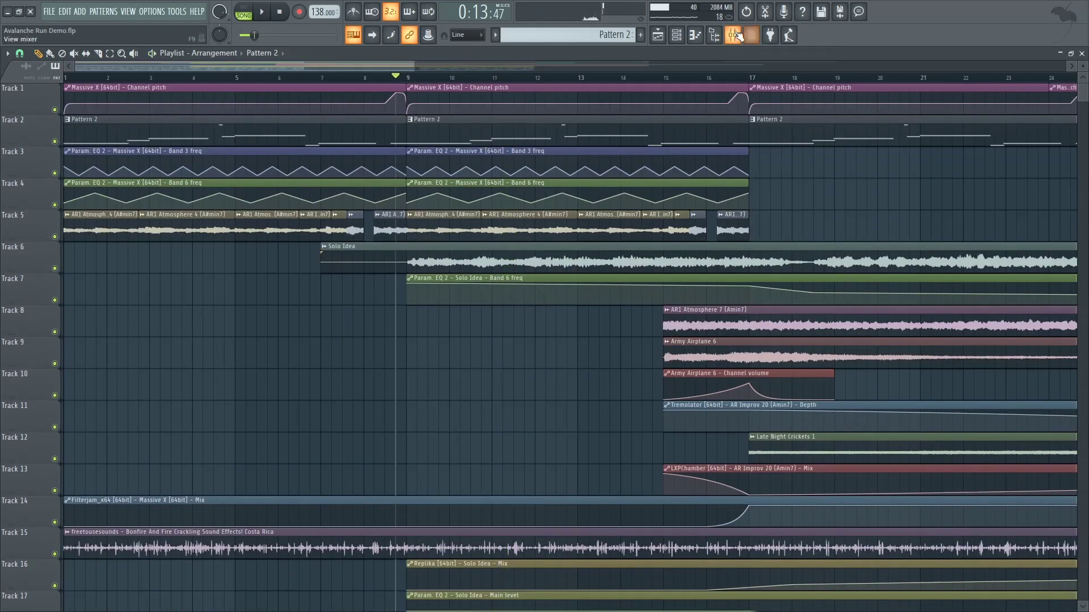
Step: Solo the 28-bde02 kick with its linked mixer tracks and mute Insert 7 during playback
{"action": "left_click", "coordinate": [733, 34]}
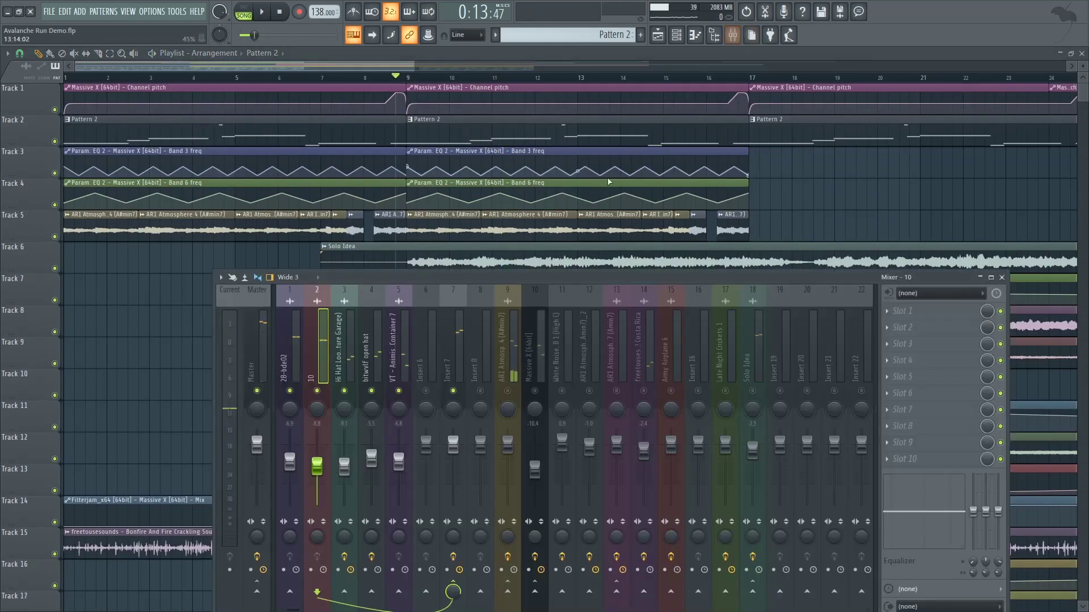
{"action": "right_click", "coordinate": [290, 392]}
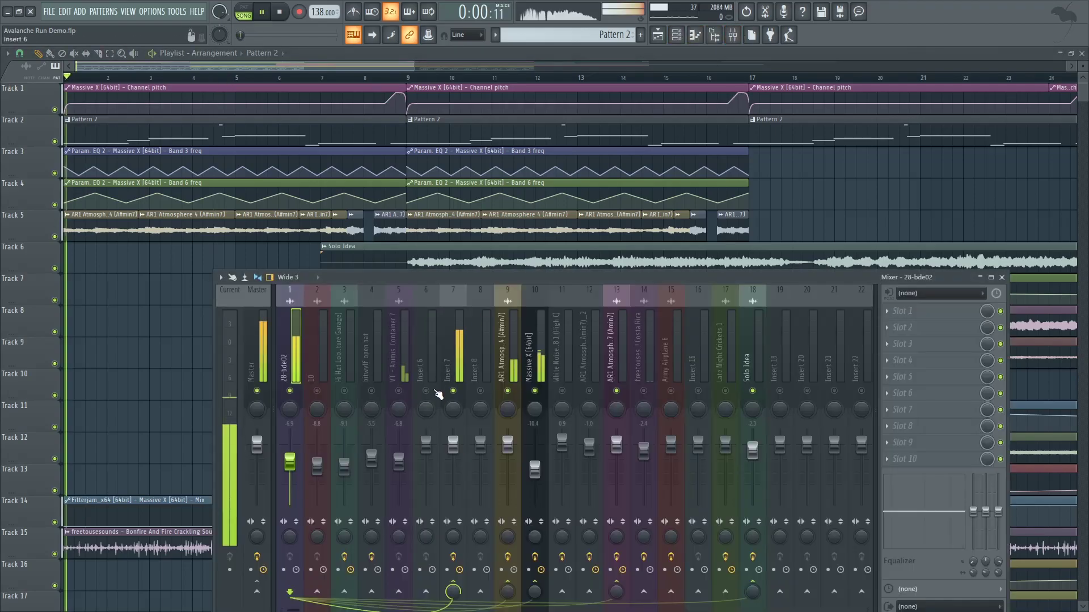
{"action": "left_click", "coordinate": [453, 391]}
Step: Inspect the Fruity Limiter sidechain compression on the AR1 Atmosphere 4 mixer track, and check the Massive X track's effects
{"action": "left_click", "coordinate": [508, 366]}
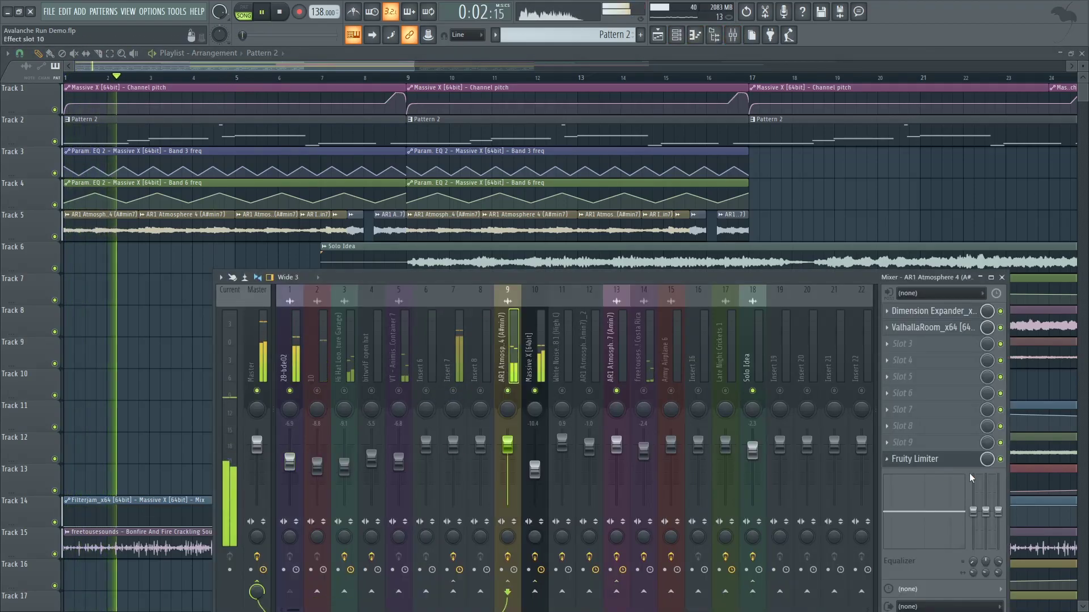
{"action": "left_click", "coordinate": [921, 459]}
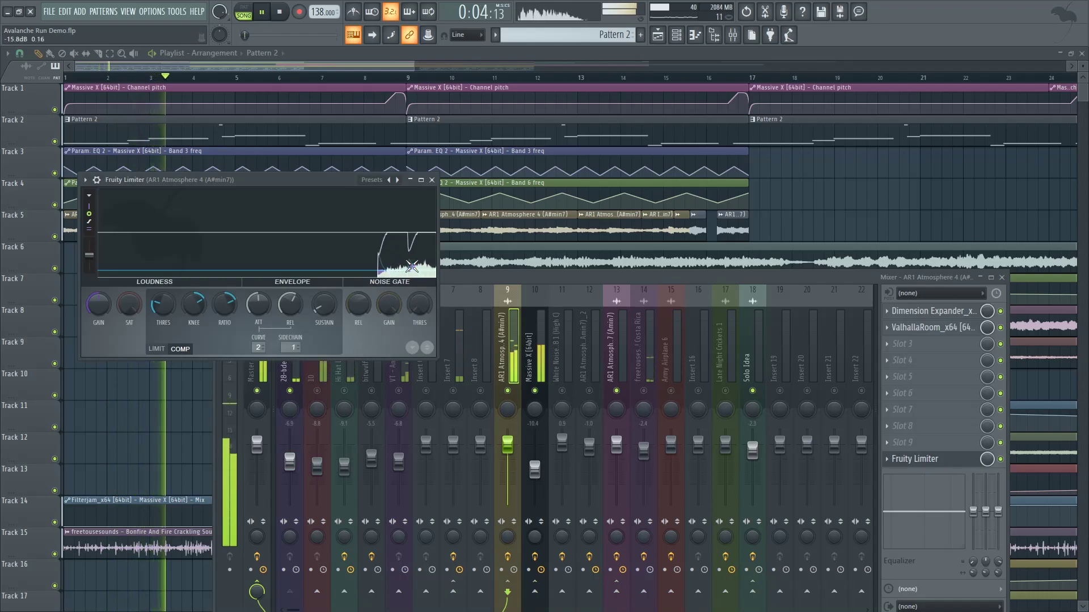
{"action": "key", "text": "space"}
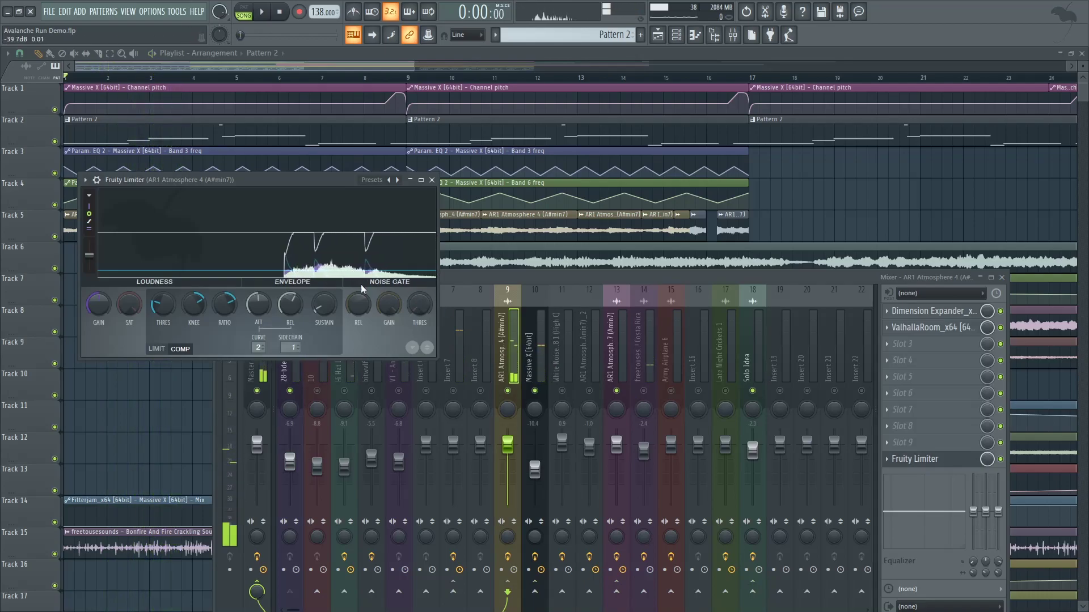
{"action": "left_click", "coordinate": [536, 365]}
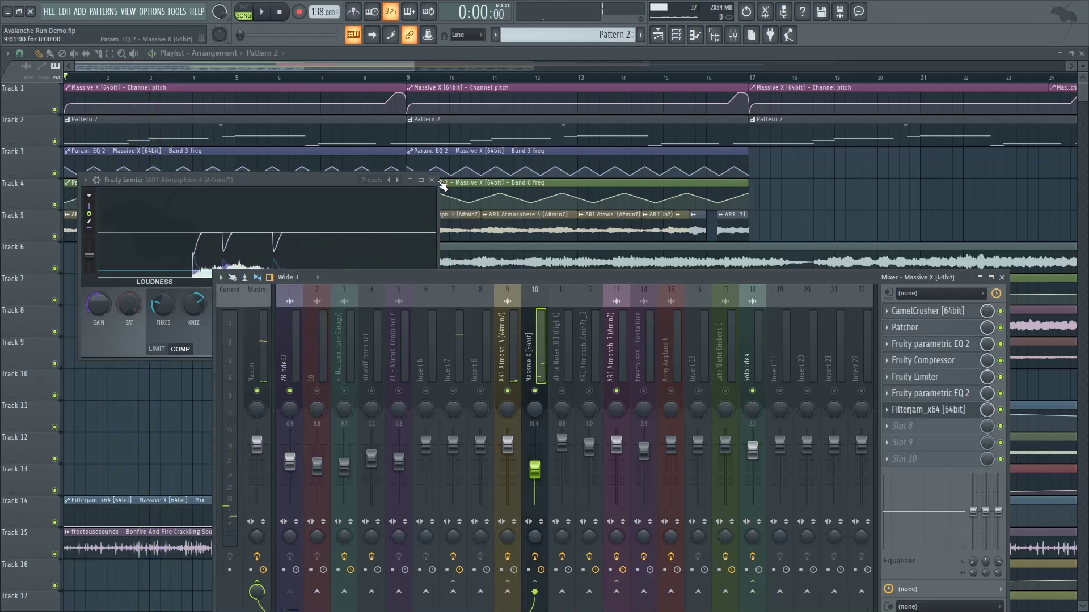
{"action": "left_click", "coordinate": [433, 180]}
Step: Check the 28-bde02 kick's routing to Insert 7 and unmute all mixer tracks
{"action": "left_click", "coordinate": [290, 352]}
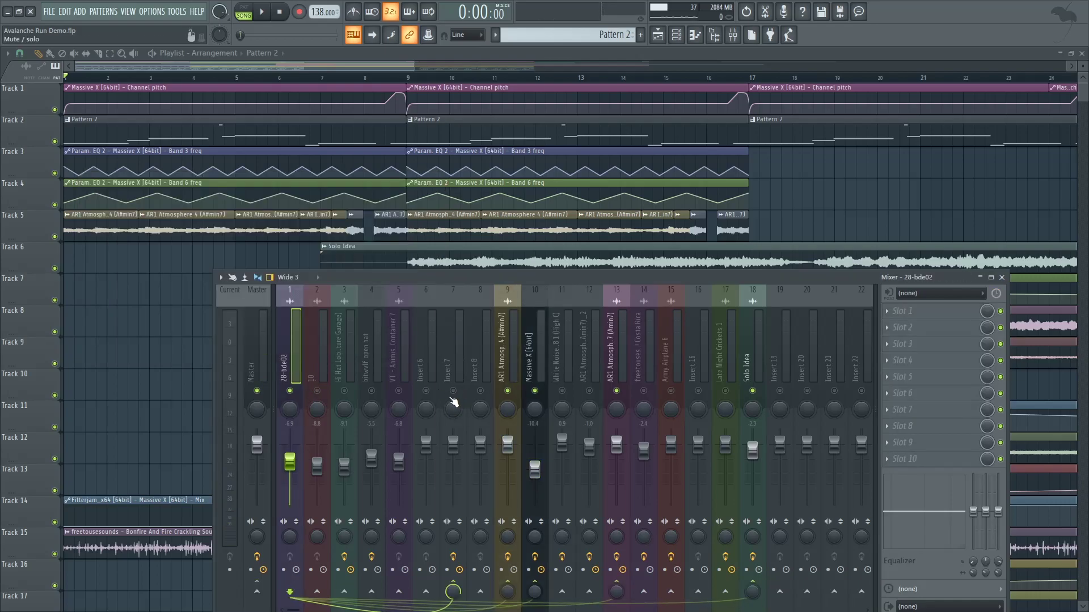
{"action": "left_click", "coordinate": [454, 391]}
{"action": "right_click", "coordinate": [454, 391]}
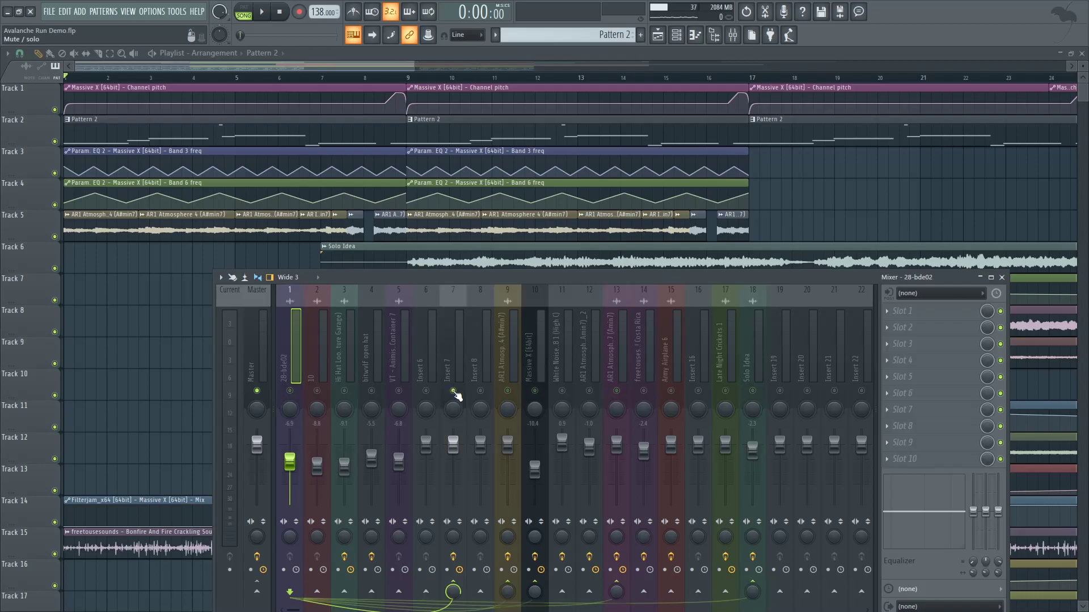
{"action": "right_click", "coordinate": [454, 391]}
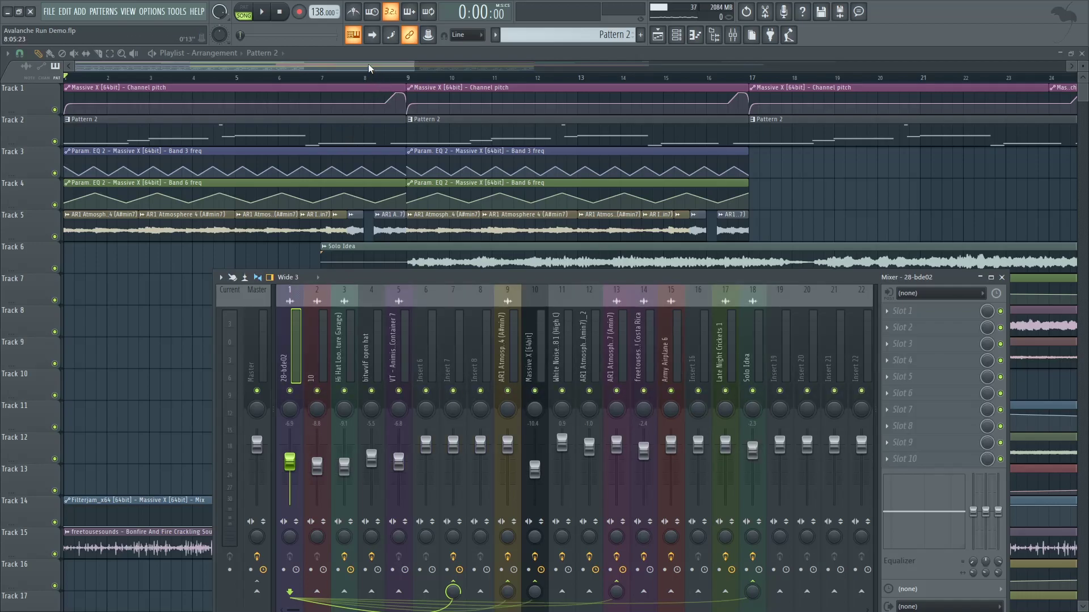
Step: Open Edison on the Master track and undo the paste and delete edits on the Avalanche Run Atmospheres Vol.1 sample
{"action": "key", "text": "F9"}
{"action": "left_click", "coordinate": [397, 77]}
{"action": "double_click", "coordinate": [451, 247]}
{"action": "left_click", "coordinate": [733, 35]}
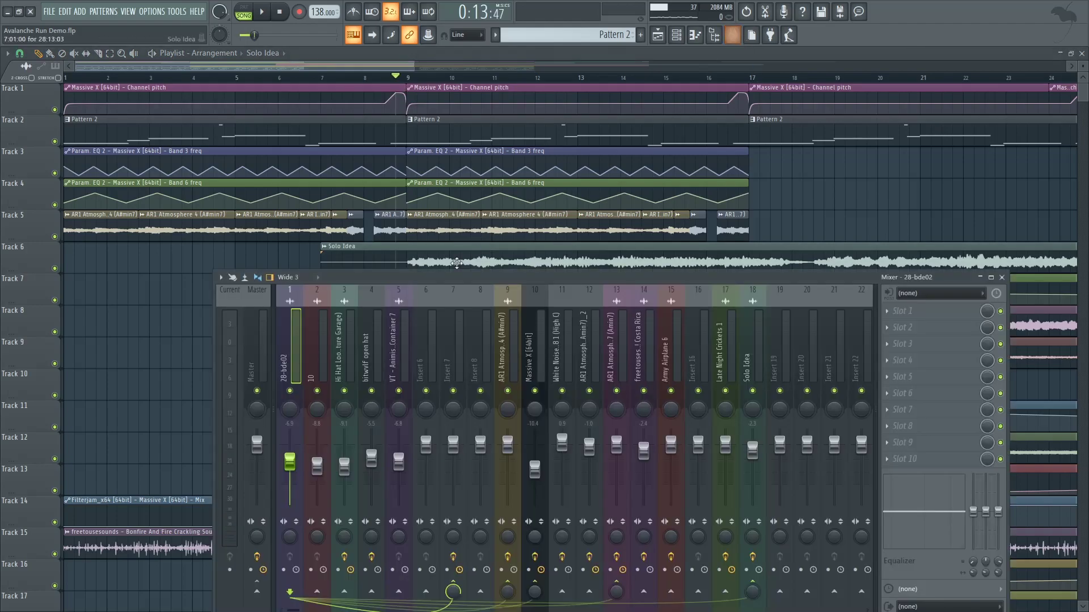
{"action": "left_click", "coordinate": [946, 319]}
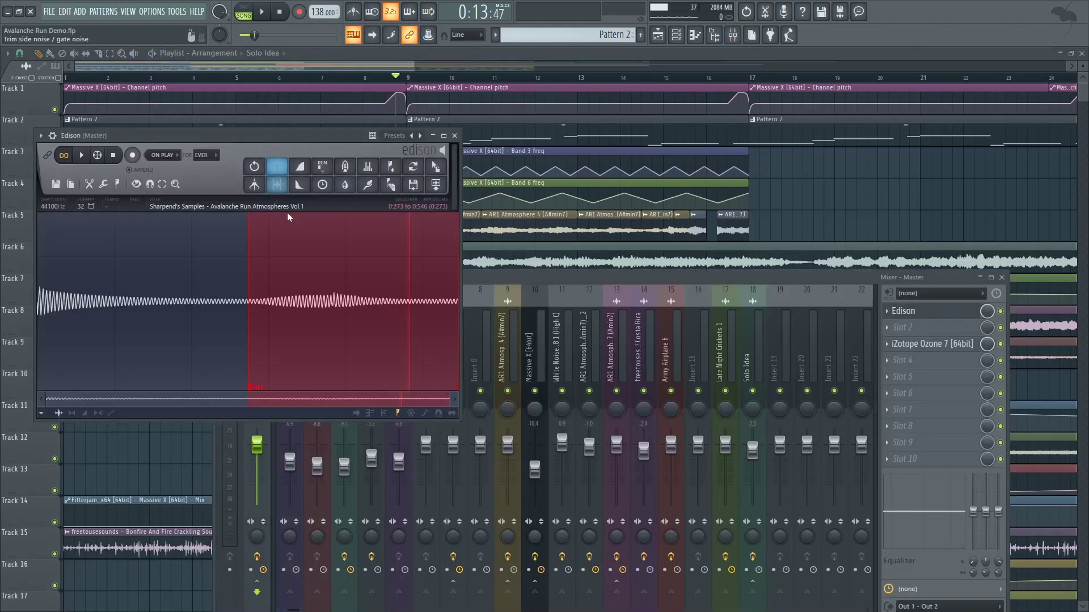
{"action": "key", "text": "ctrl+z"}
{"action": "key", "text": "ctrl+z"}
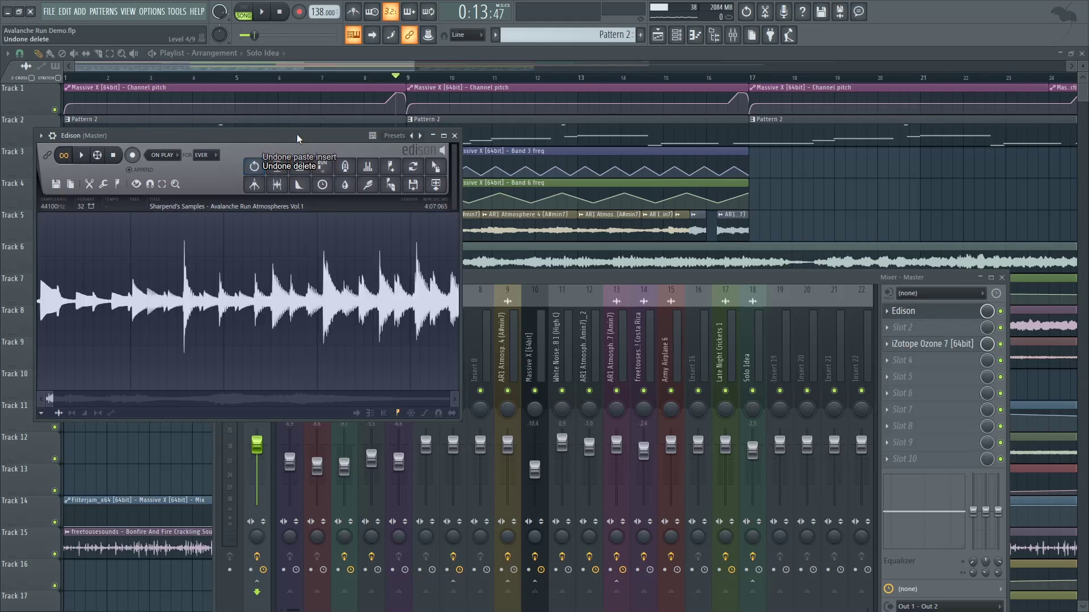
Step: Listen to the opening of the Avalanche Run Atmospheres Vol.1 sample in Edison and examine its waveform around the first hits
{"action": "left_click", "coordinate": [117, 362]}
{"action": "key", "text": "space"}
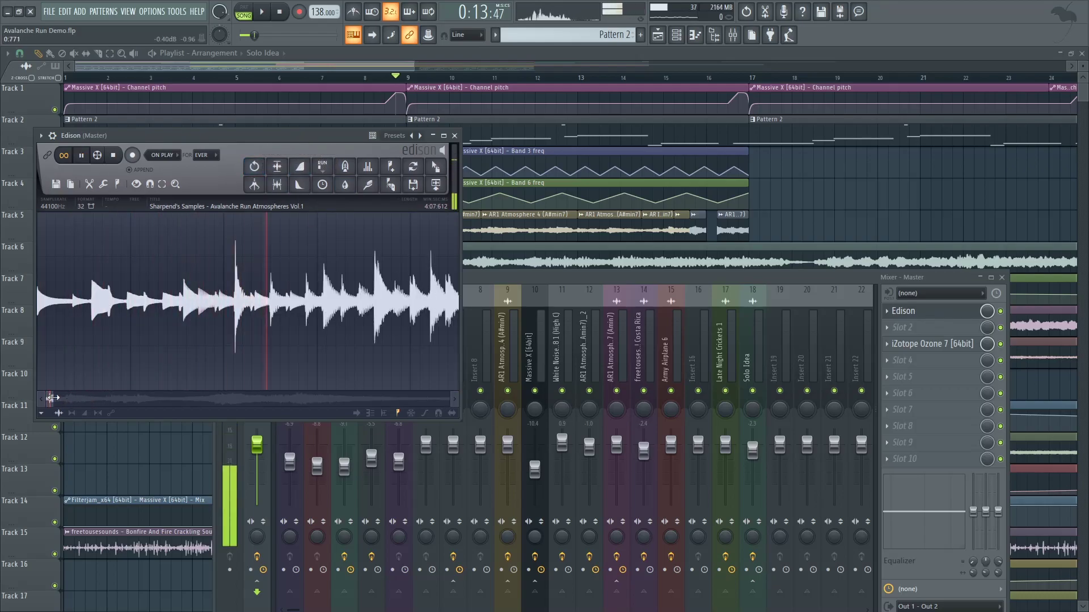
{"action": "key", "text": "space"}
{"action": "left_click_drag", "start_coordinate": [51, 398], "coordinate": [84, 394]}
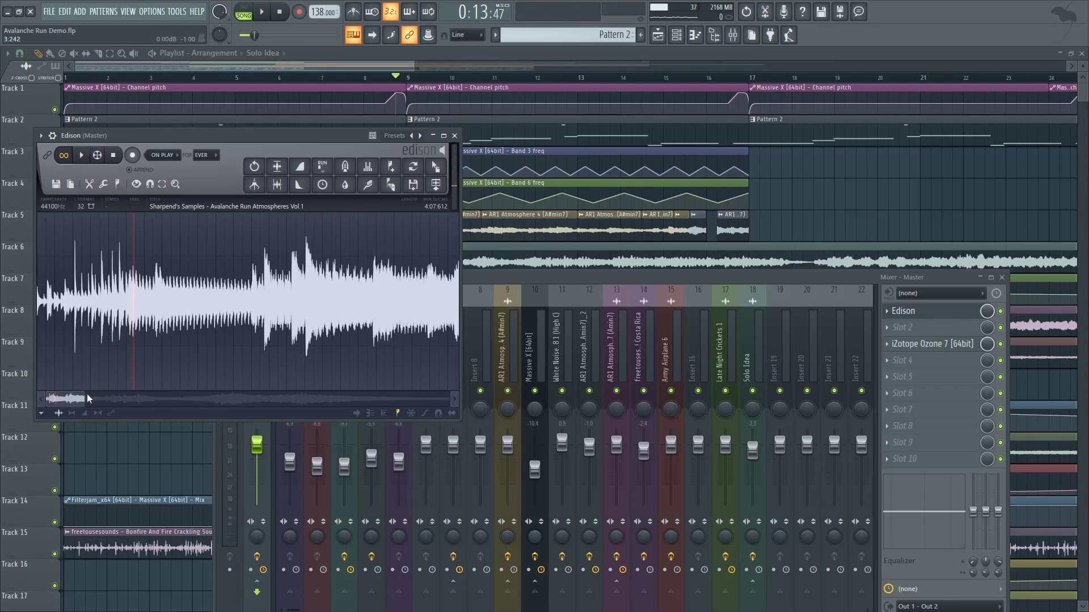
{"action": "key", "text": "space"}
{"action": "left_click_drag", "start_coordinate": [85, 397], "coordinate": [52, 399]}
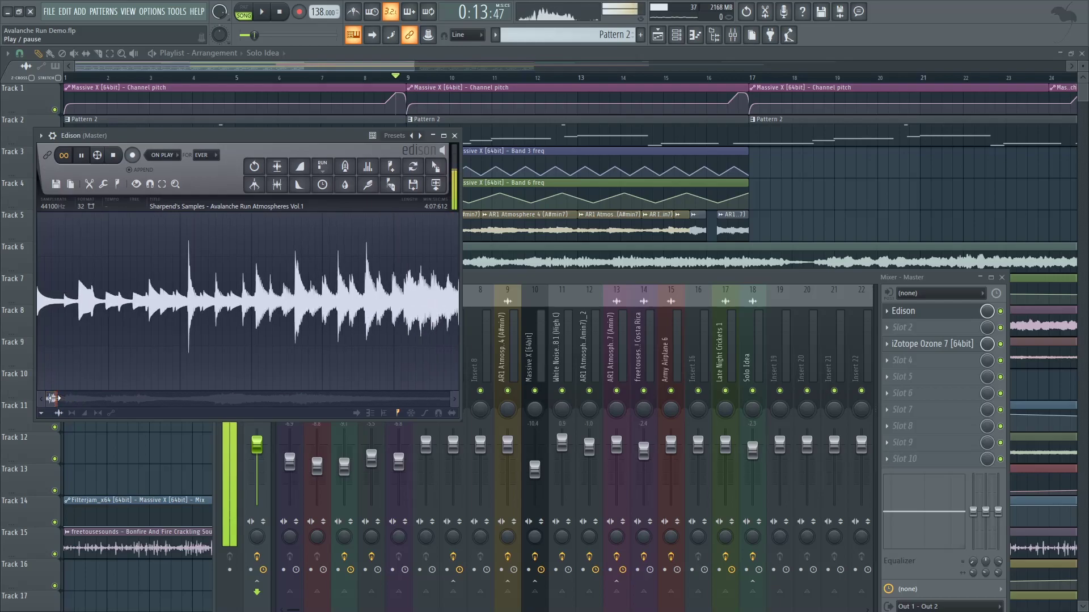
{"action": "key", "text": "space"}
Step: Cut about the first 0.58 s of the sample and paste it into a new, empty Edison sample
{"action": "left_click_drag", "start_coordinate": [78, 303], "coordinate": [1, 306]}
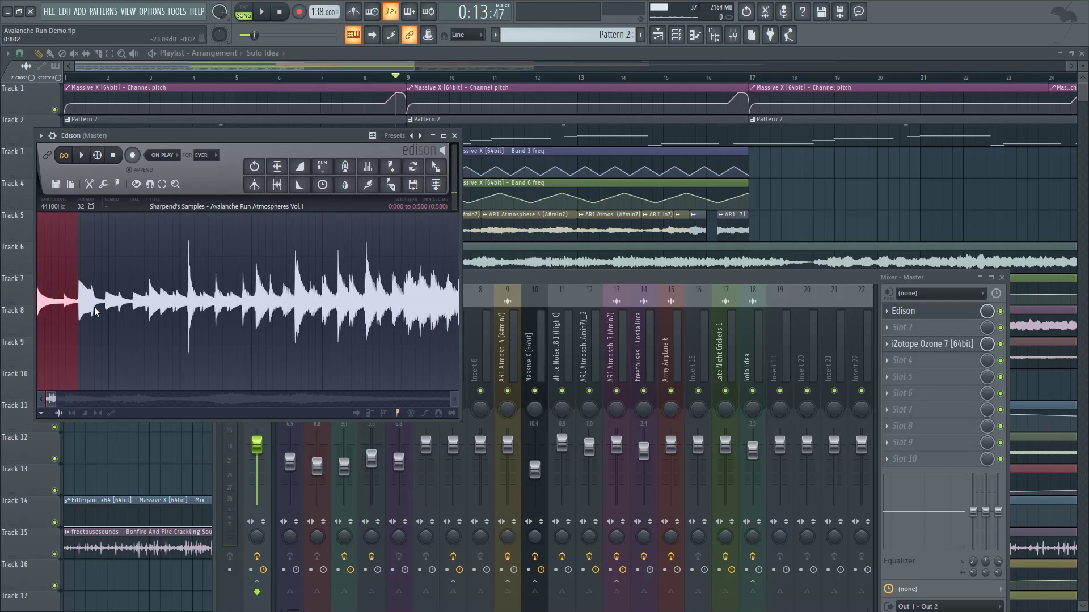
{"action": "key", "text": "ctrl+x"}
{"action": "key", "text": "ctrl+n"}
{"action": "key", "text": "ctrl+v"}
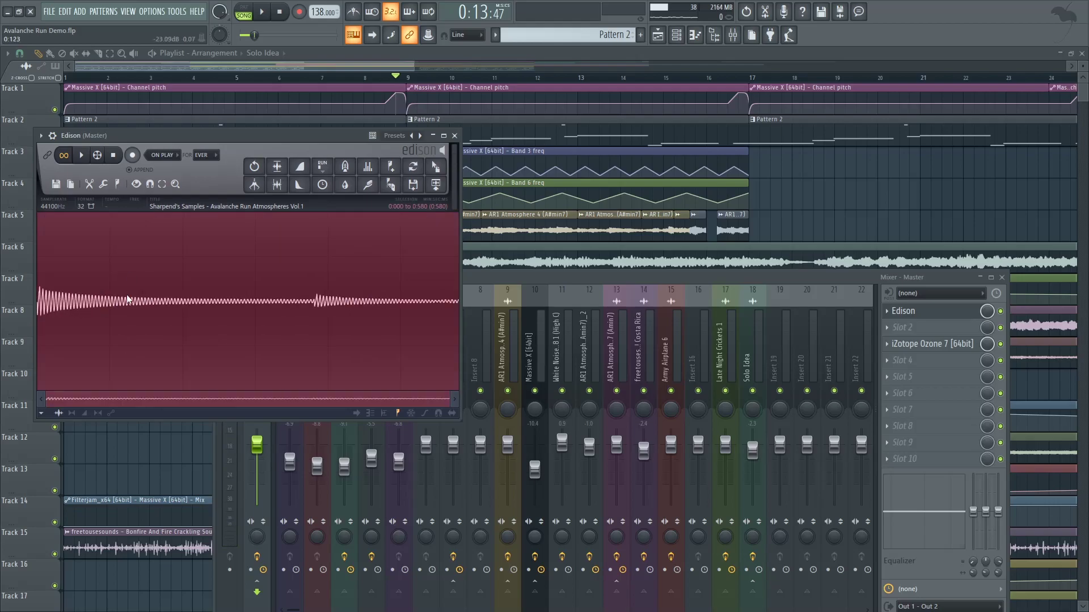
Step: Tune a loop over about 0.335 to 0.580 s of the clip with the Loop tuner and accept it
{"action": "left_click", "coordinate": [103, 184]}
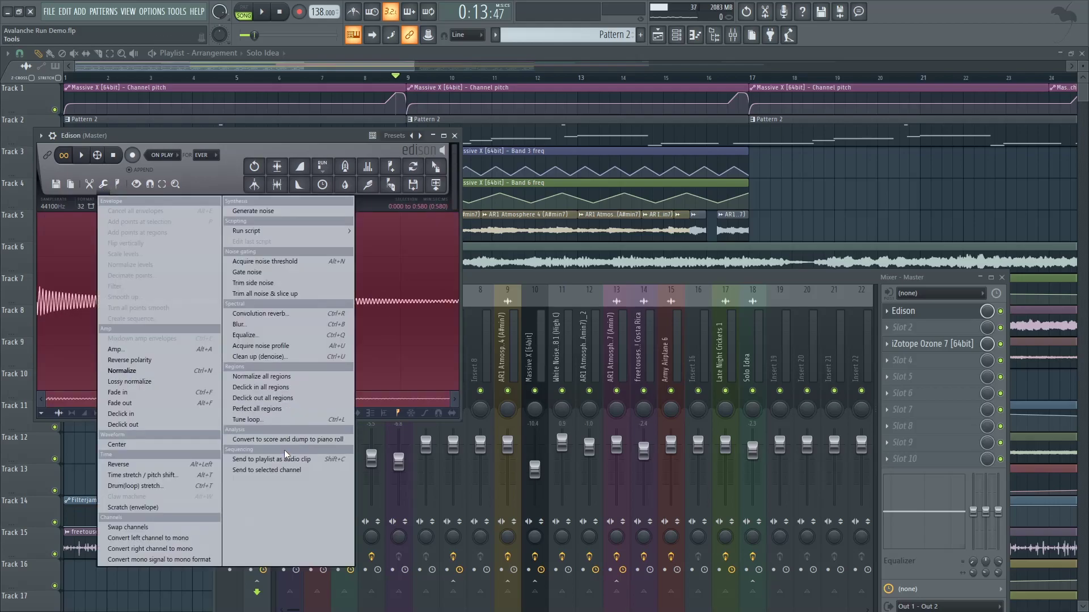
{"action": "left_click", "coordinate": [283, 419]}
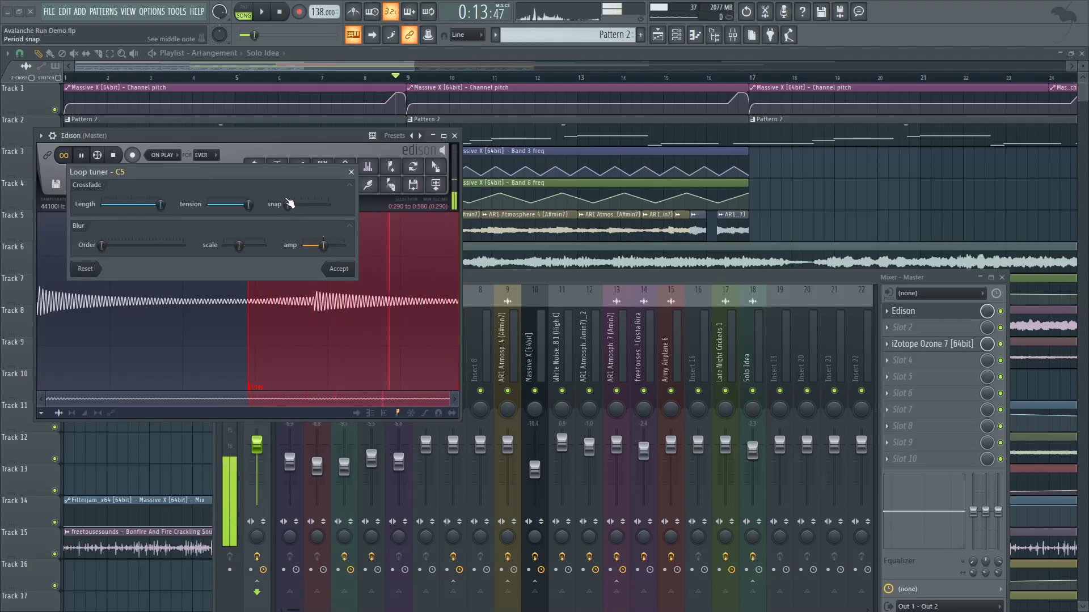
{"action": "left_click", "coordinate": [338, 268]}
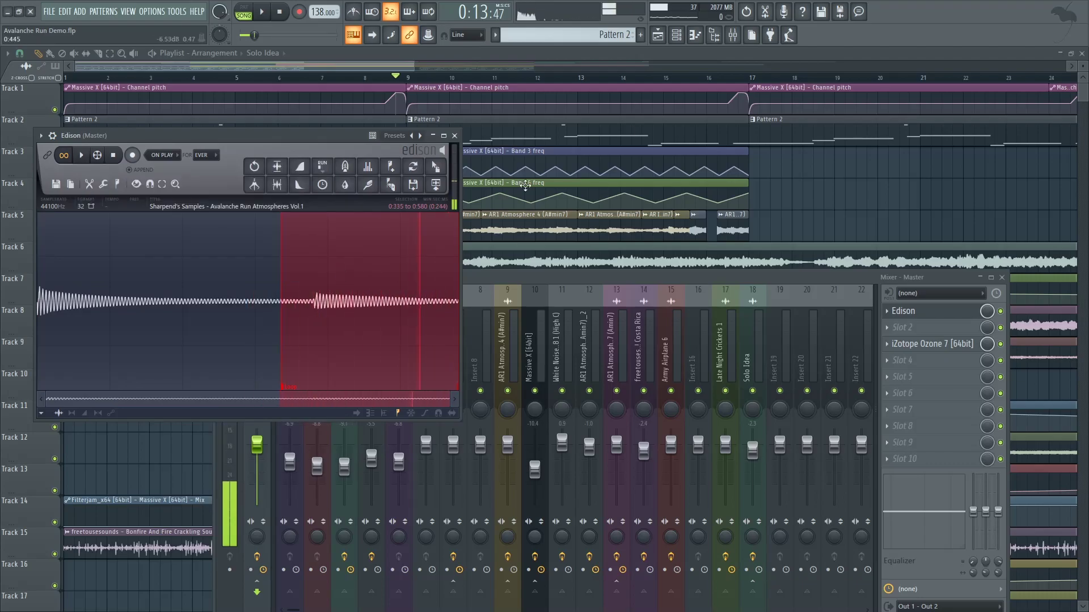
Step: Show the unsorted channels, open the AR1 Atmosphere 7 (Amin7)_3 sampler channel and audition it
{"action": "left_click", "coordinate": [677, 34]}
{"action": "left_click", "coordinate": [732, 55]}
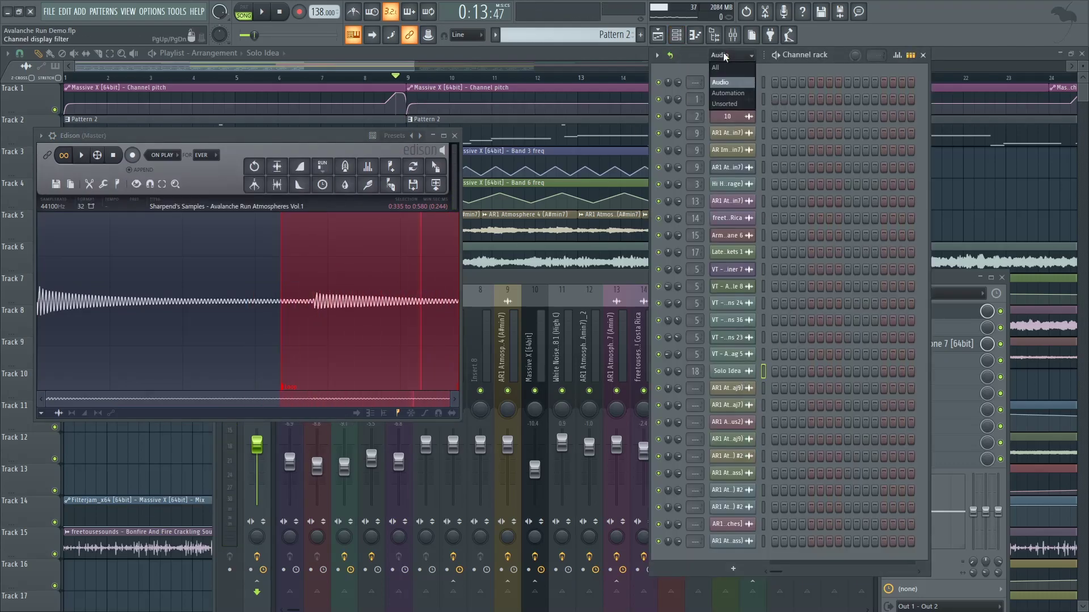
{"action": "left_click", "coordinate": [732, 103]}
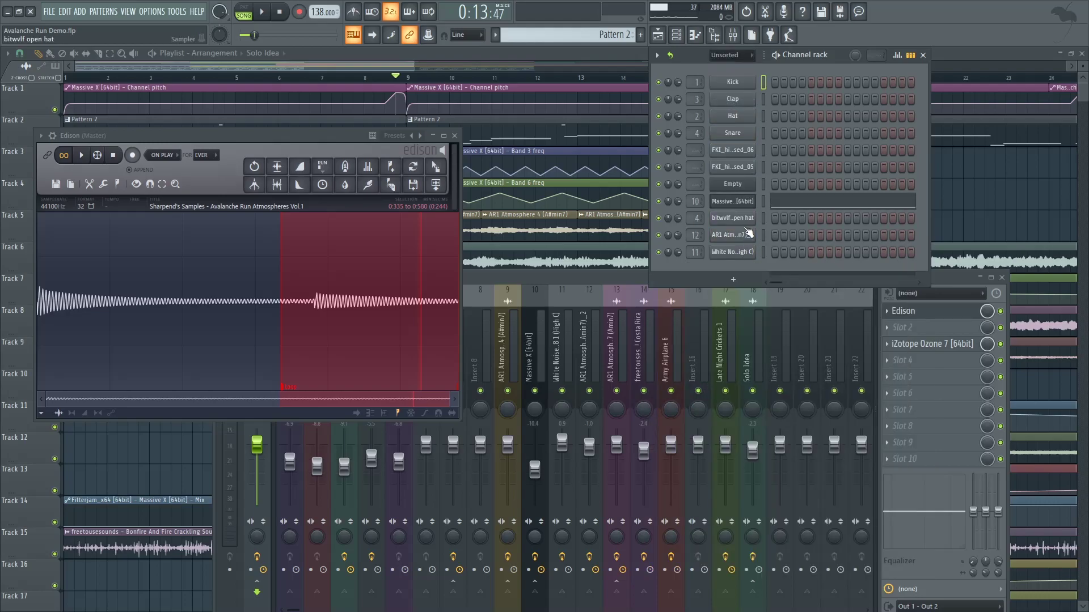
{"action": "left_click", "coordinate": [748, 236]}
{"action": "key", "text": "q"}
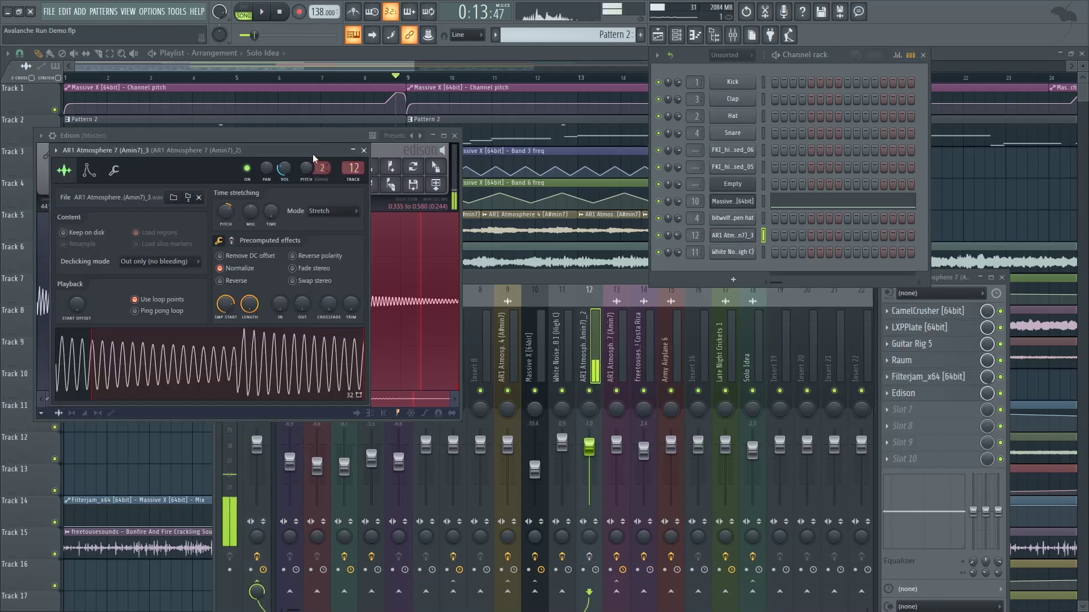
{"action": "left_click", "coordinate": [294, 12]}
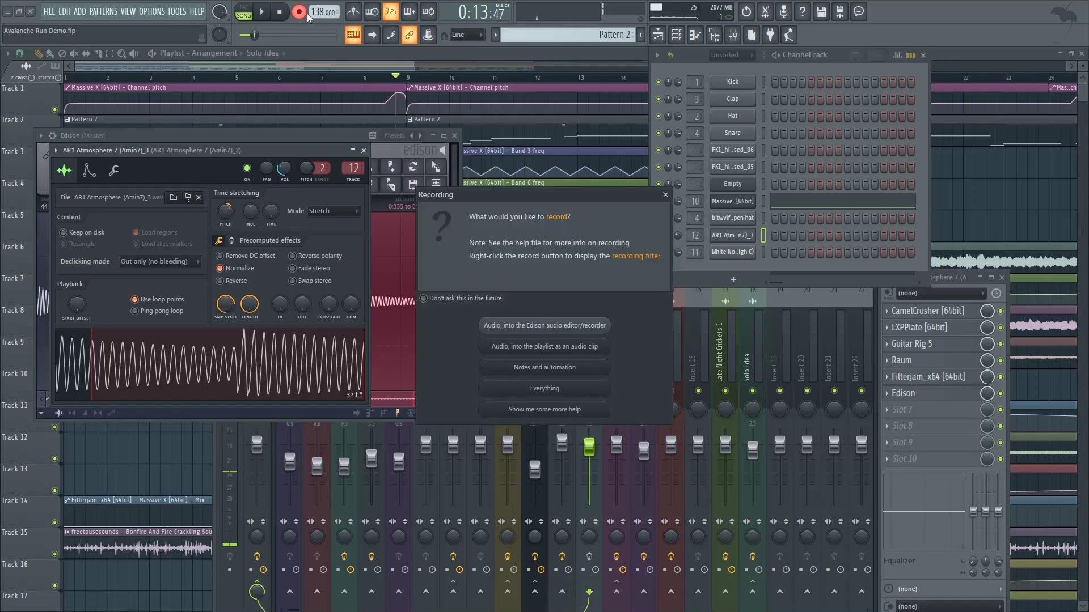
{"action": "left_click", "coordinate": [665, 194]}
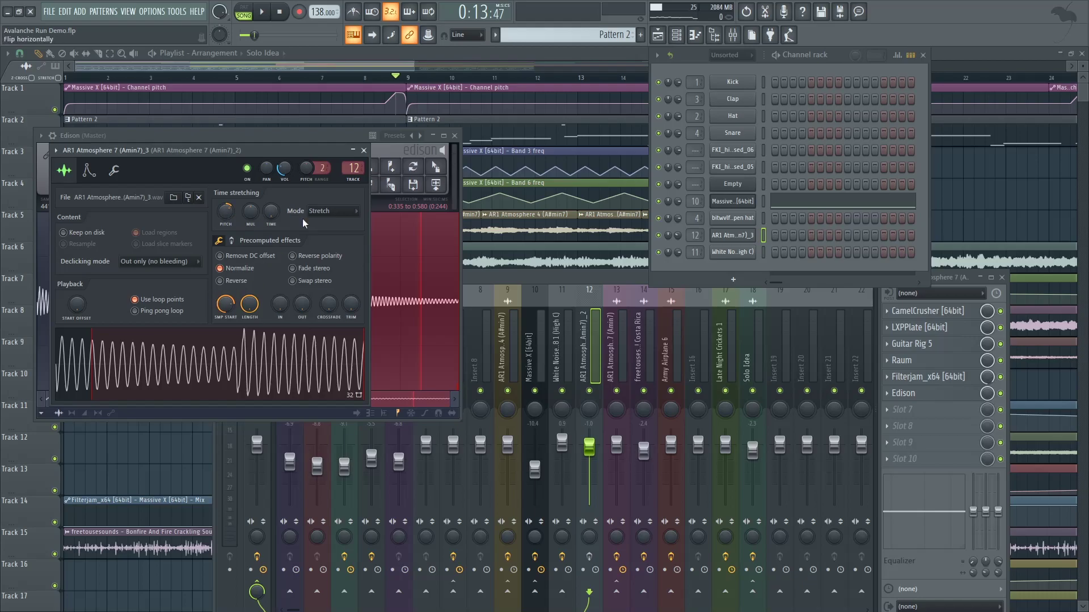
Step: Adjust the sample start of the AR1 Atmosphere 7 channel, then close its settings and Edison
{"action": "left_click_drag", "start_coordinate": [226, 305], "coordinate": [226, 315]}
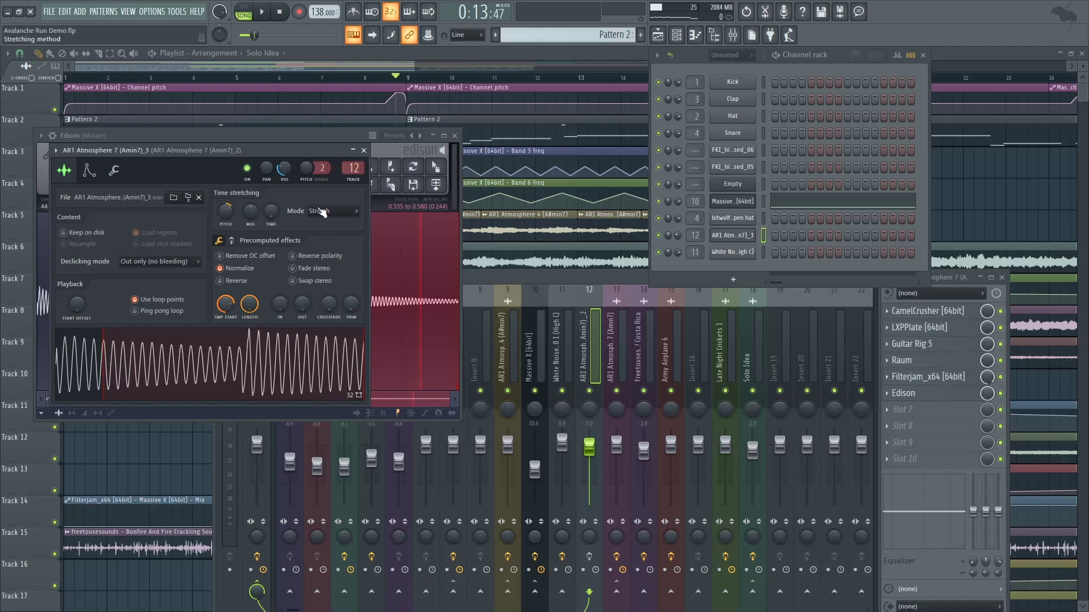
{"action": "left_click", "coordinate": [363, 150]}
{"action": "left_click", "coordinate": [454, 136]}
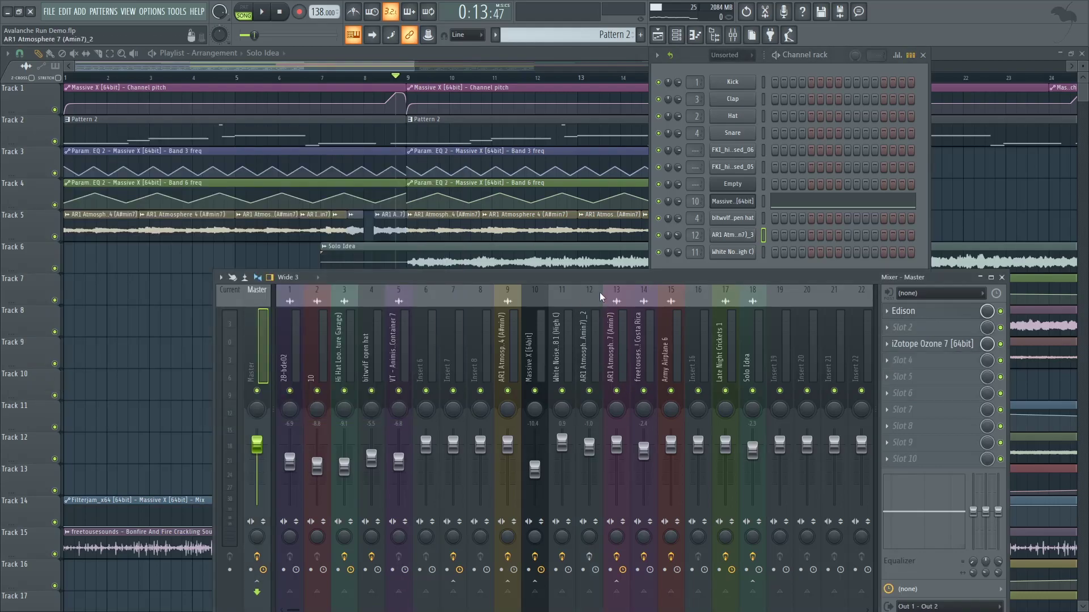
Step: Examine the AR1 Atmosphere 7 channel's mono and portamento settings while playing notes, and check its volume envelope
{"action": "left_click_drag", "start_coordinate": [594, 274], "coordinate": [590, 233]}
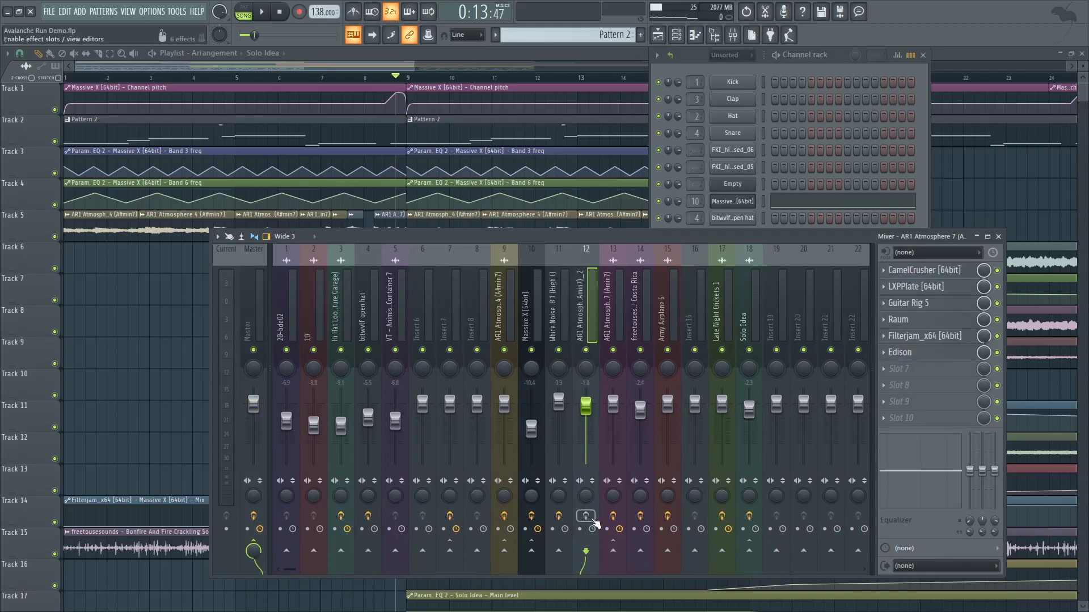
{"action": "left_click", "coordinate": [688, 56]}
{"action": "left_click", "coordinate": [747, 236]}
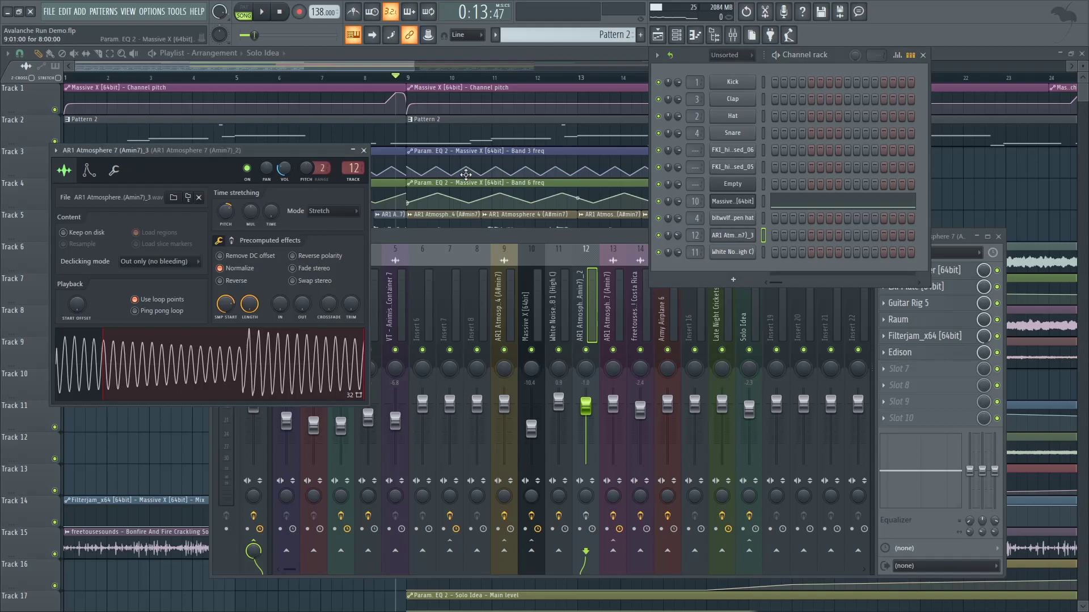
{"action": "left_click", "coordinate": [111, 170]}
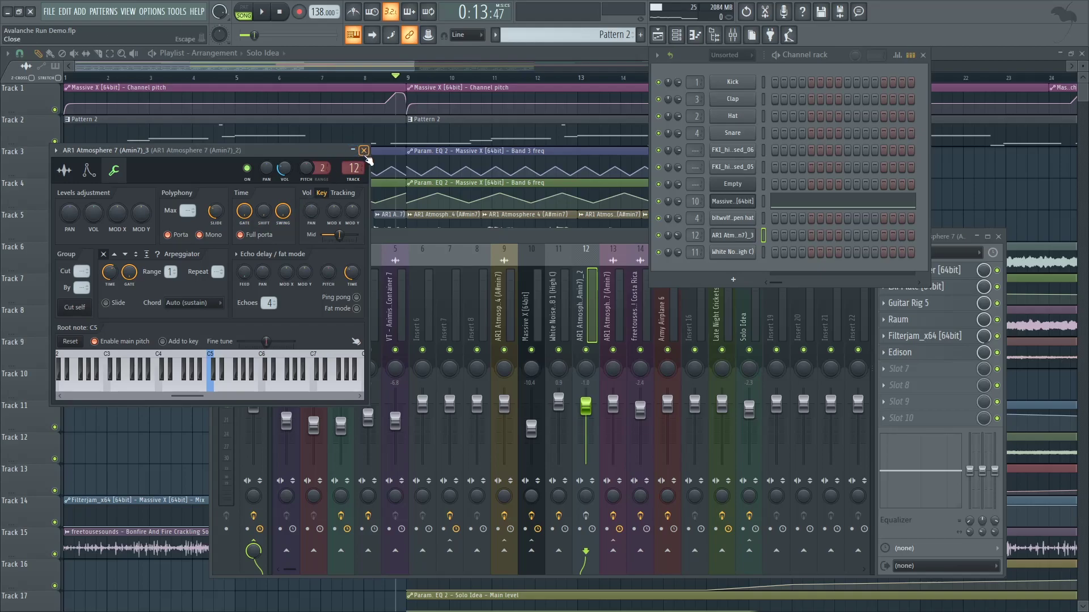
{"action": "key", "text": "q"}
{"action": "key", "text": "e"}
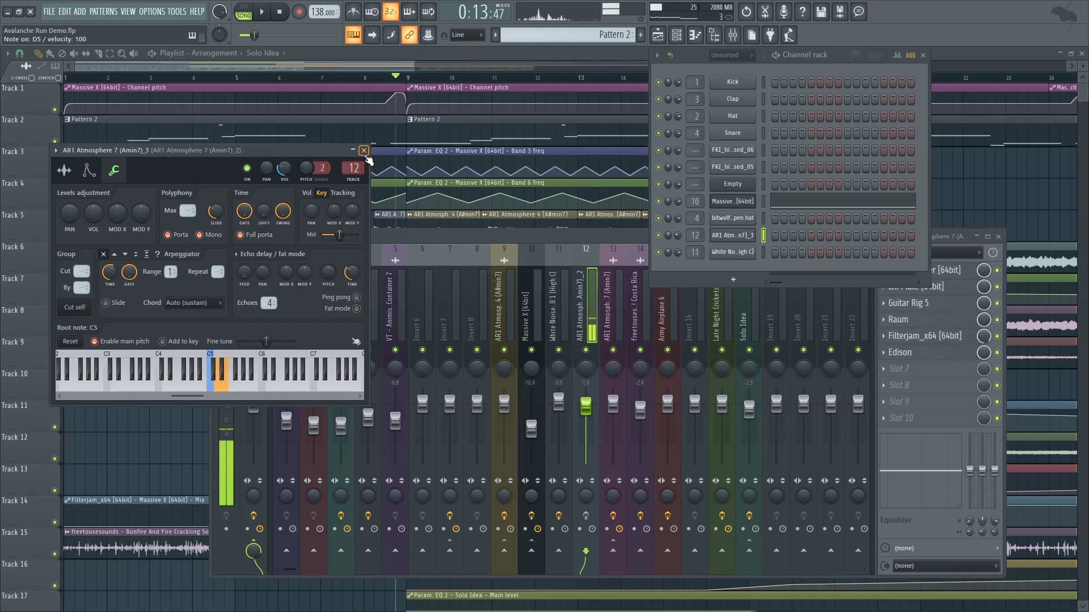
{"action": "left_click", "coordinate": [282, 12]}
{"action": "left_click", "coordinate": [89, 170]}
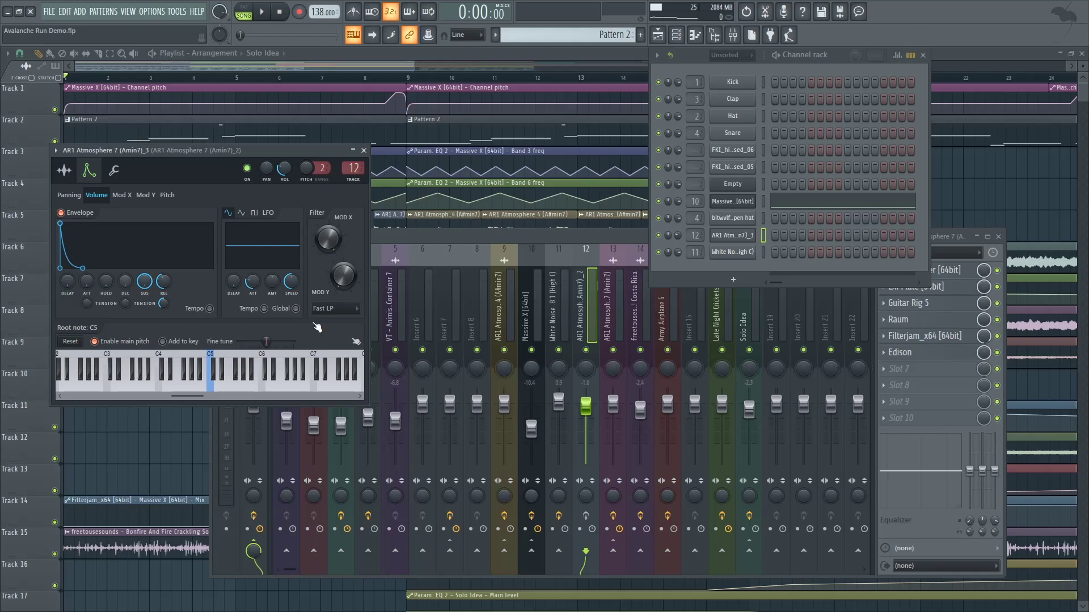
Step: Isolate CamelCrusher on the AR1 Atmosphere 7 mixer track and compare the sound with and without it
{"action": "left_click", "coordinate": [974, 248]}
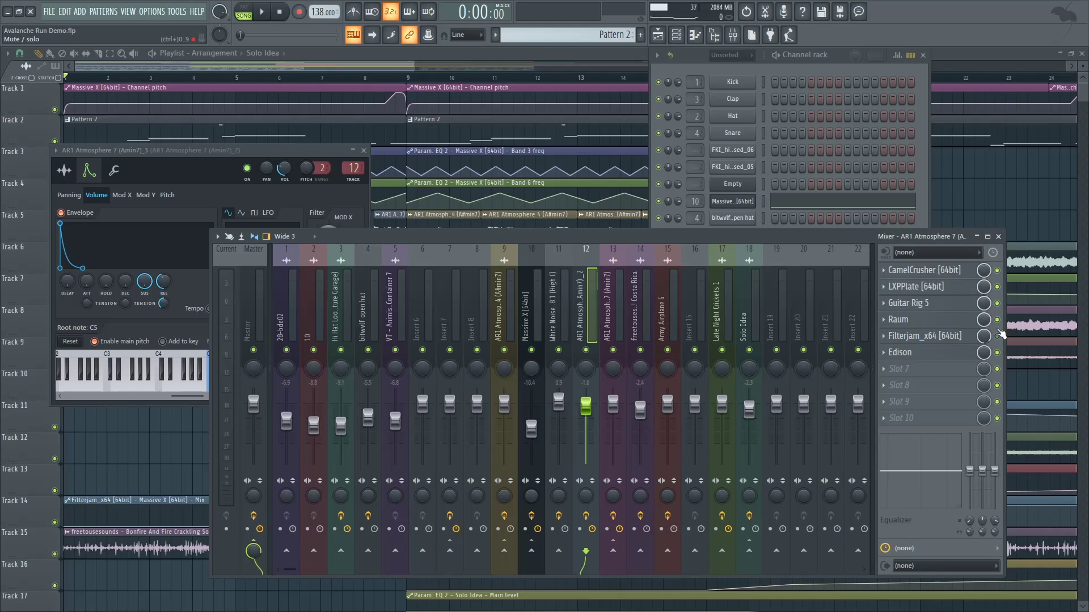
{"action": "left_click", "coordinate": [962, 272]}
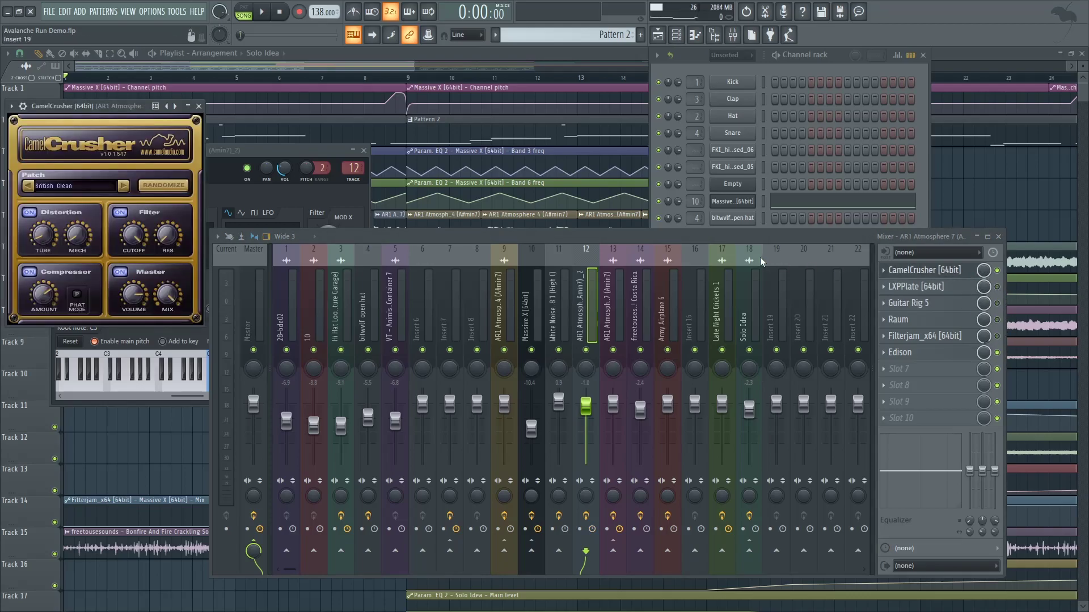
{"action": "key", "text": "z"}
{"action": "left_click", "coordinate": [996, 271]}
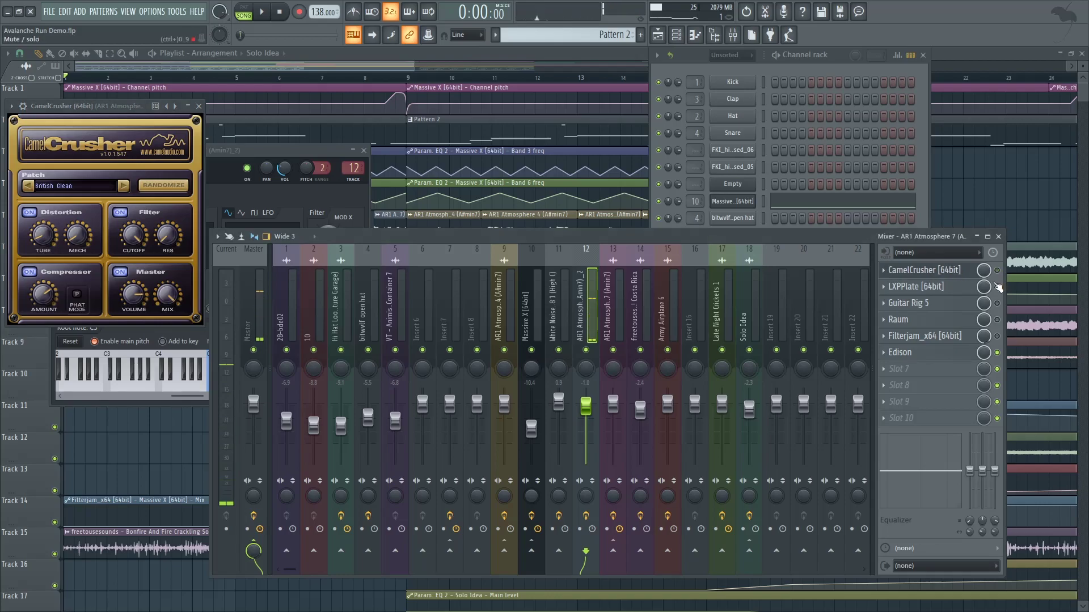
Step: Inspect the LXPPlate reverb settings and the Guitar Rig 5 Crazy Randy preset on the AR1 Atmosphere 7 mixer track
{"action": "left_click", "coordinate": [942, 286]}
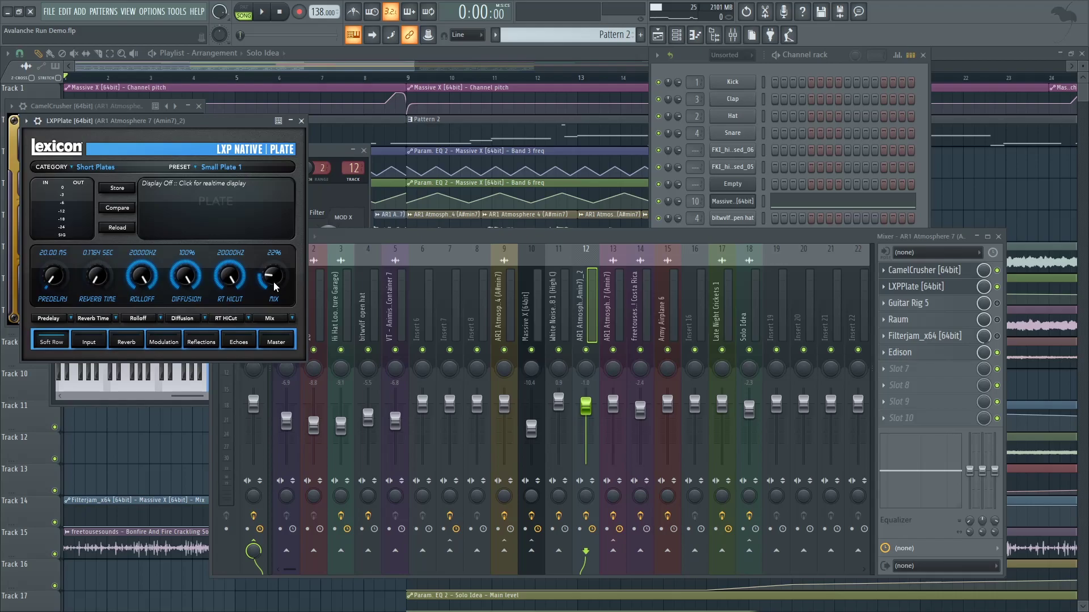
{"action": "left_click", "coordinate": [301, 122]}
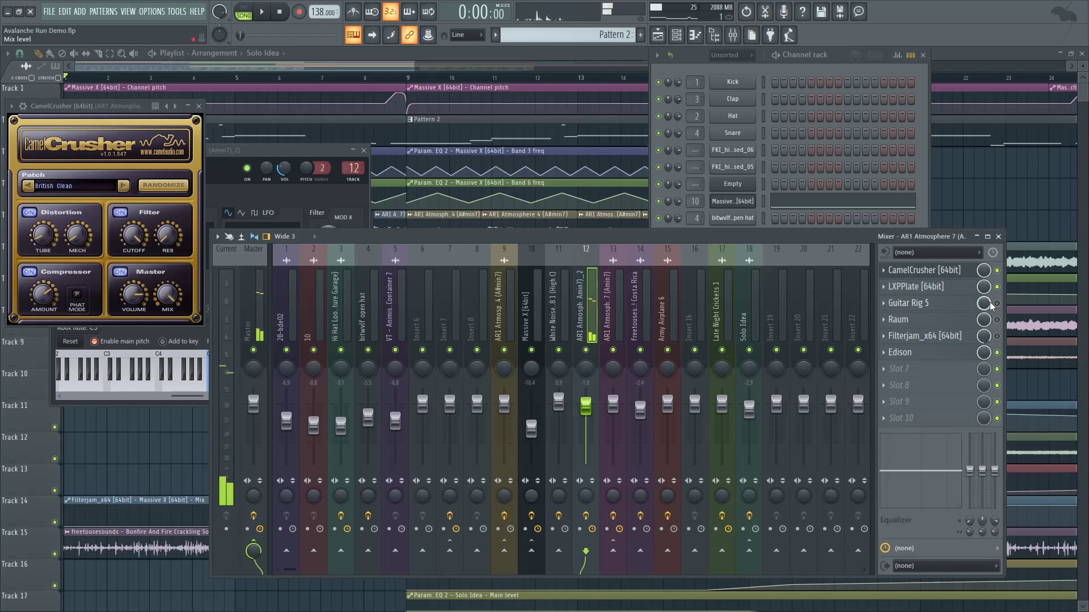
{"action": "left_click", "coordinate": [963, 309]}
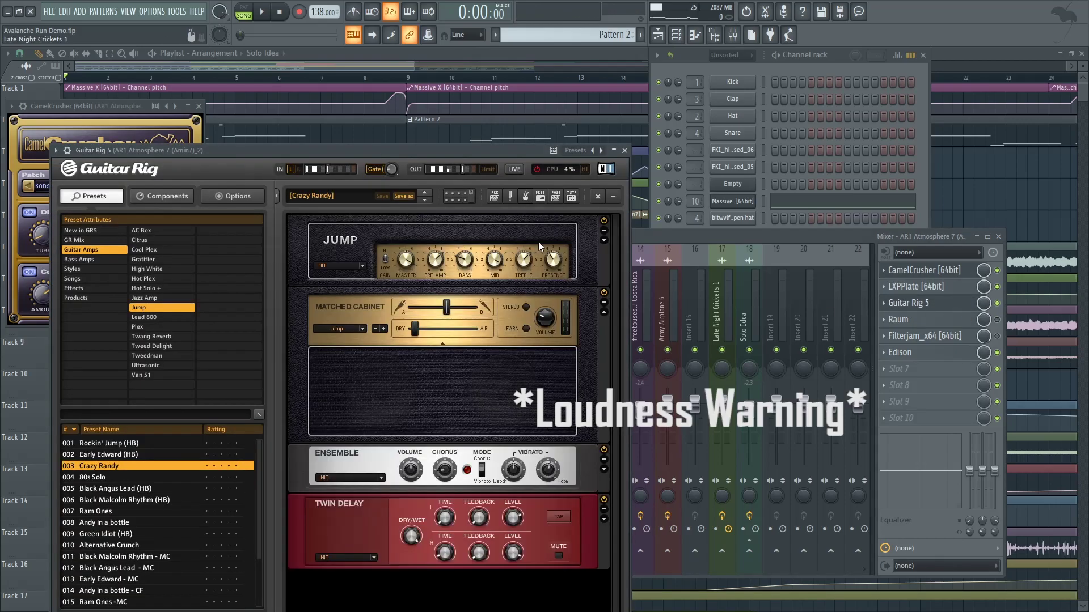
{"action": "left_click_drag", "start_coordinate": [415, 154], "coordinate": [436, 150]}
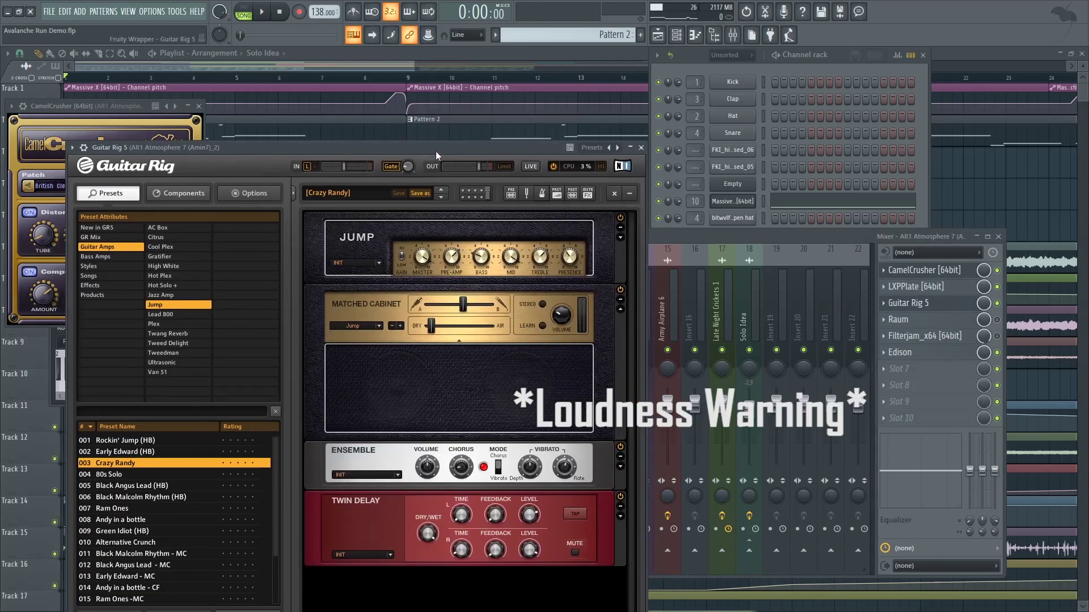
{"action": "left_click", "coordinate": [641, 147]}
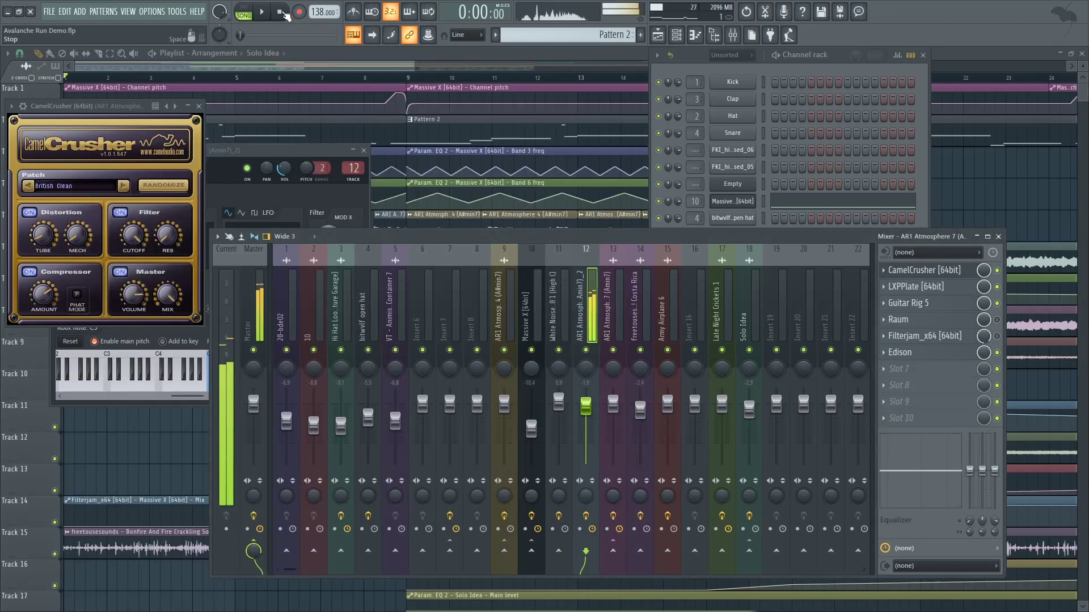
Step: Inspect the Raum reverb and the Filterjam slot's Soundtoys Effect Rack with its three SIE-Q units, and audition the full chain
{"action": "left_click", "coordinate": [958, 321]}
{"action": "left_click", "coordinate": [192, 342]}
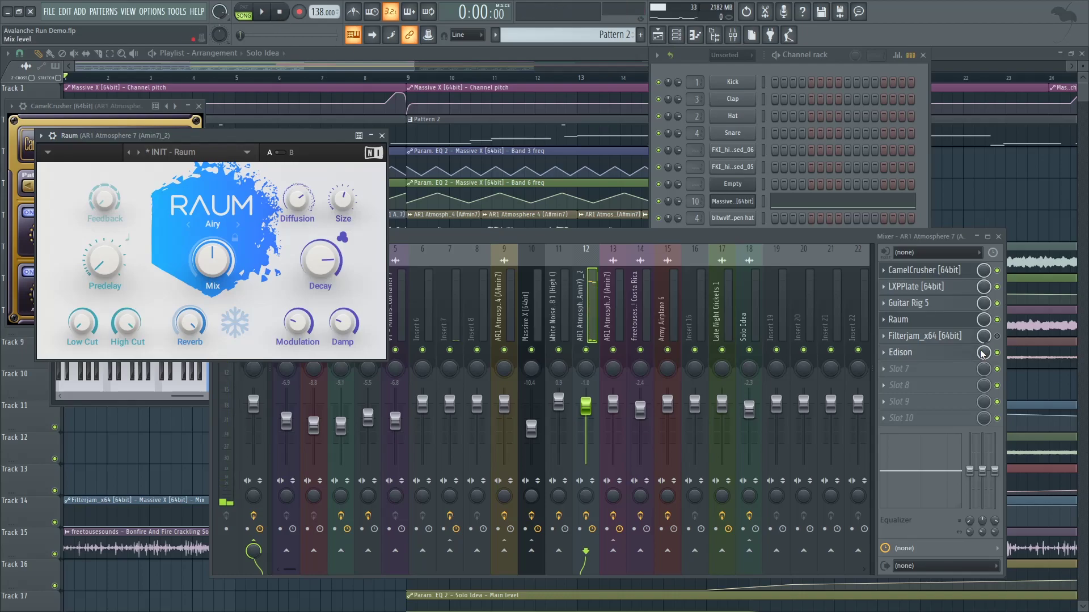
{"action": "left_click", "coordinate": [924, 335]}
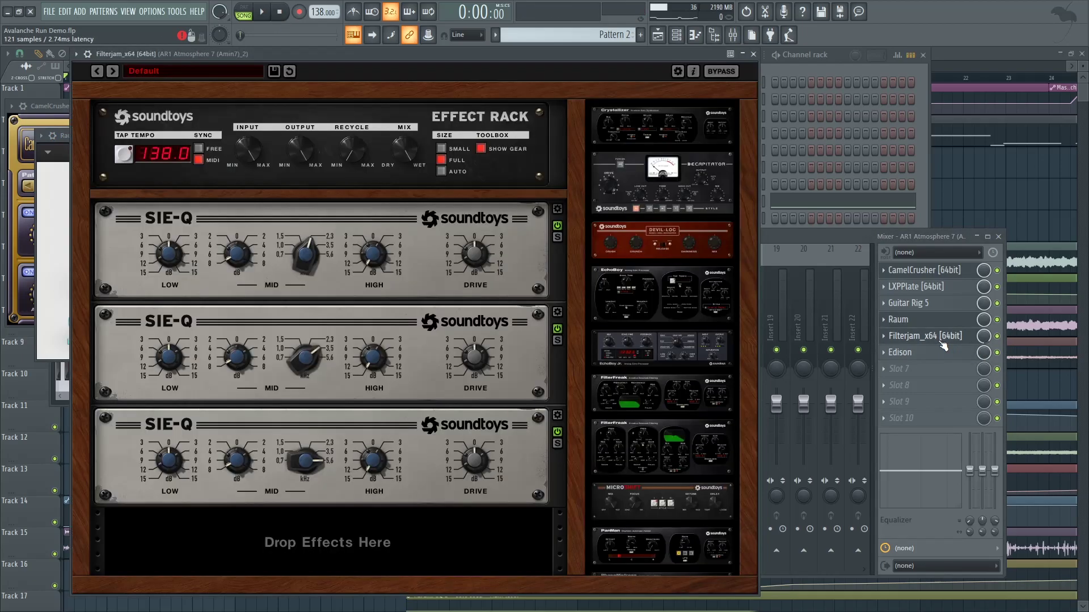
{"action": "left_click_drag", "start_coordinate": [350, 58], "coordinate": [352, 67]}
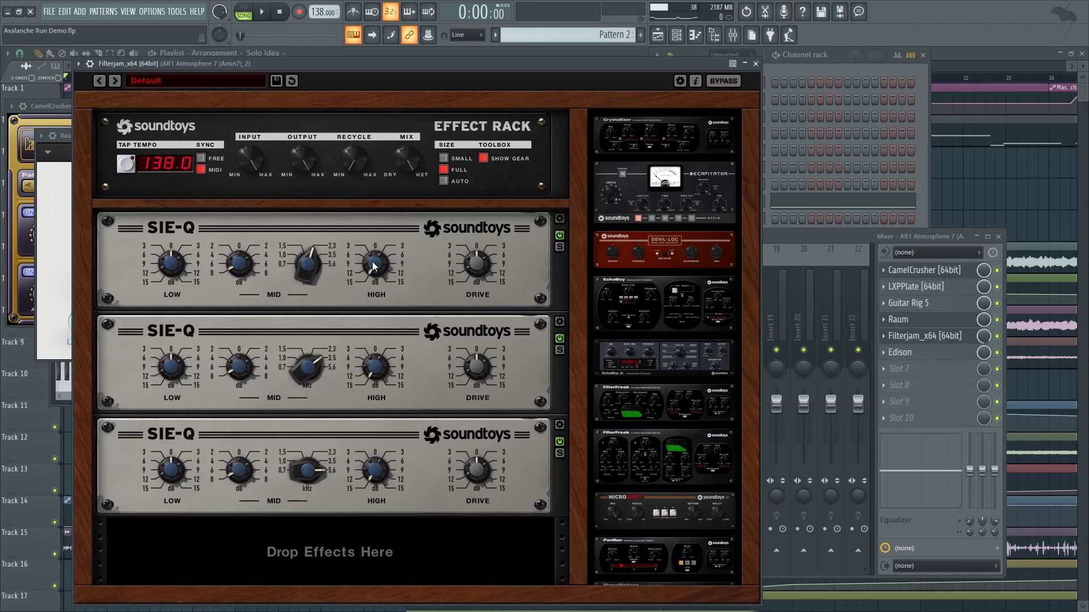
{"action": "key", "text": "z"}
{"action": "left_click", "coordinate": [998, 336]}
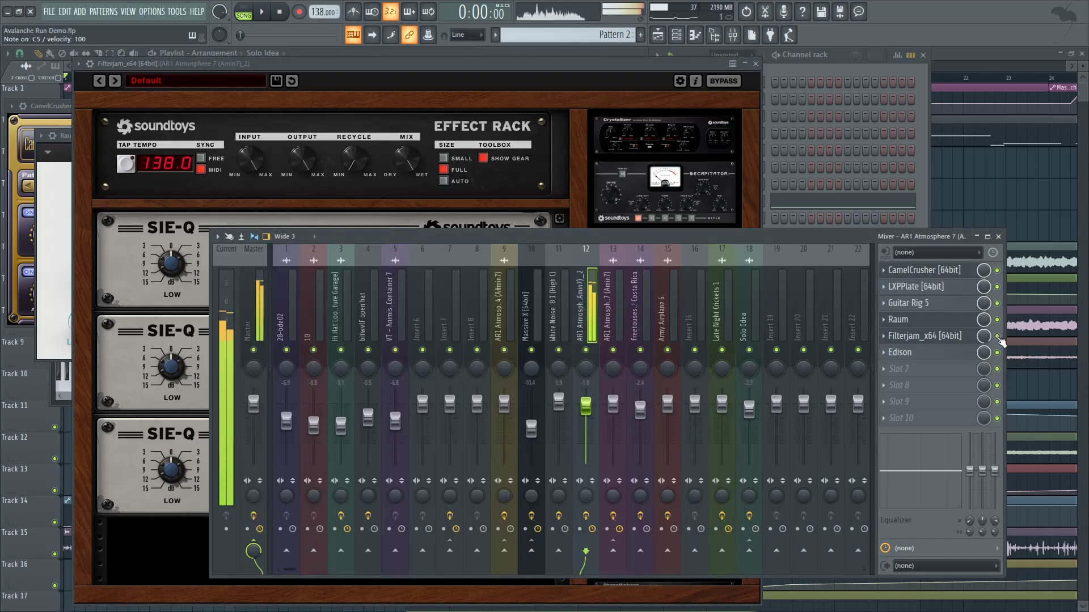
Step: Stop playback, examine the recorded waveform in Edison on the AR1 Atmosphere 7 mixer track, and clear away the plugin windows
{"action": "left_click", "coordinate": [282, 16]}
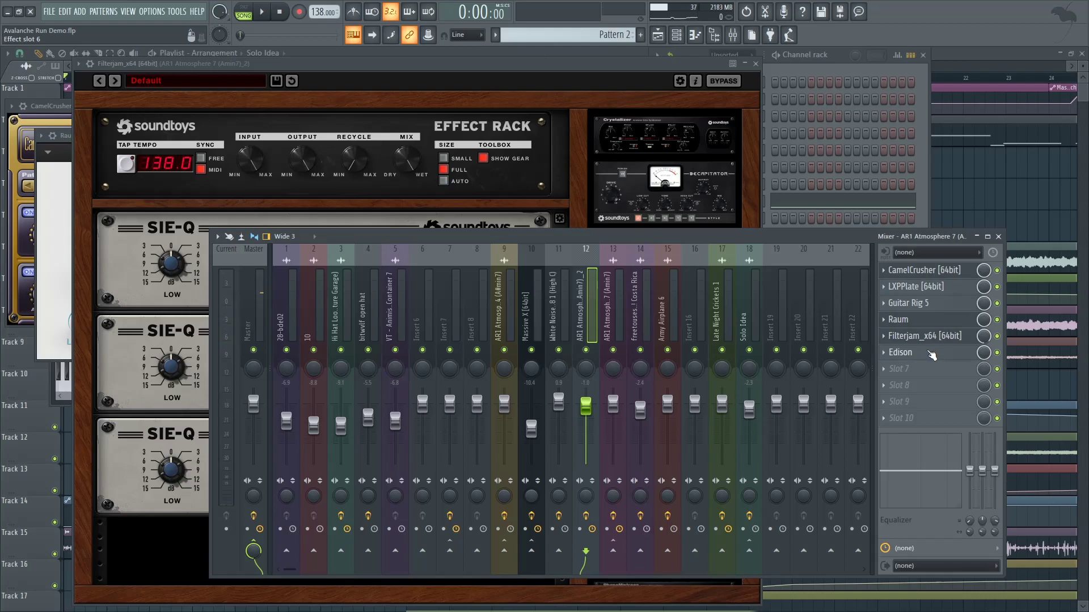
{"action": "left_click", "coordinate": [755, 63]}
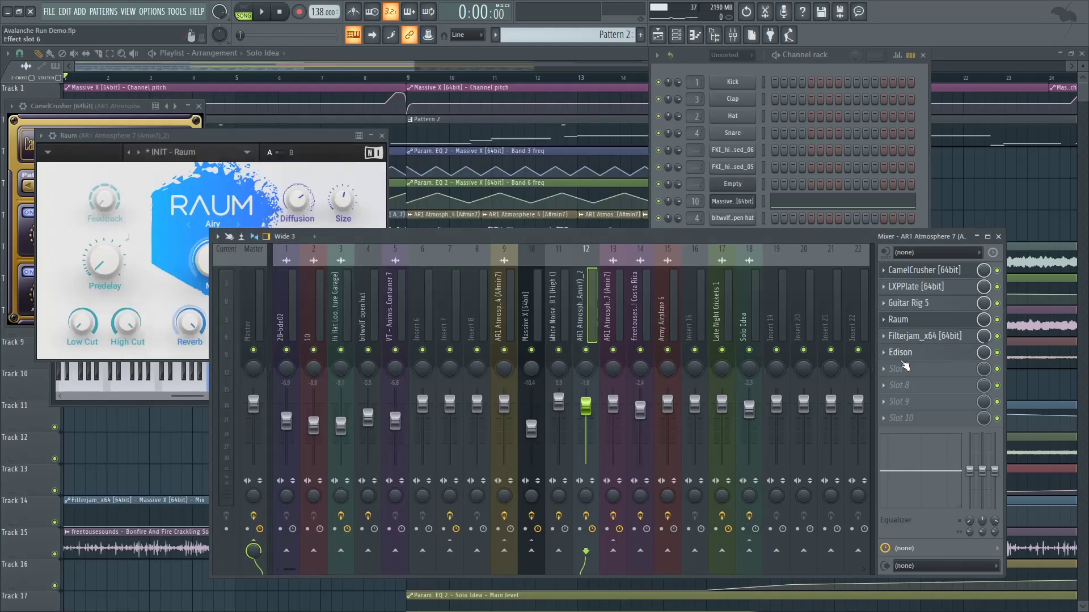
{"action": "left_click", "coordinate": [925, 355]}
{"action": "left_click", "coordinate": [382, 135]}
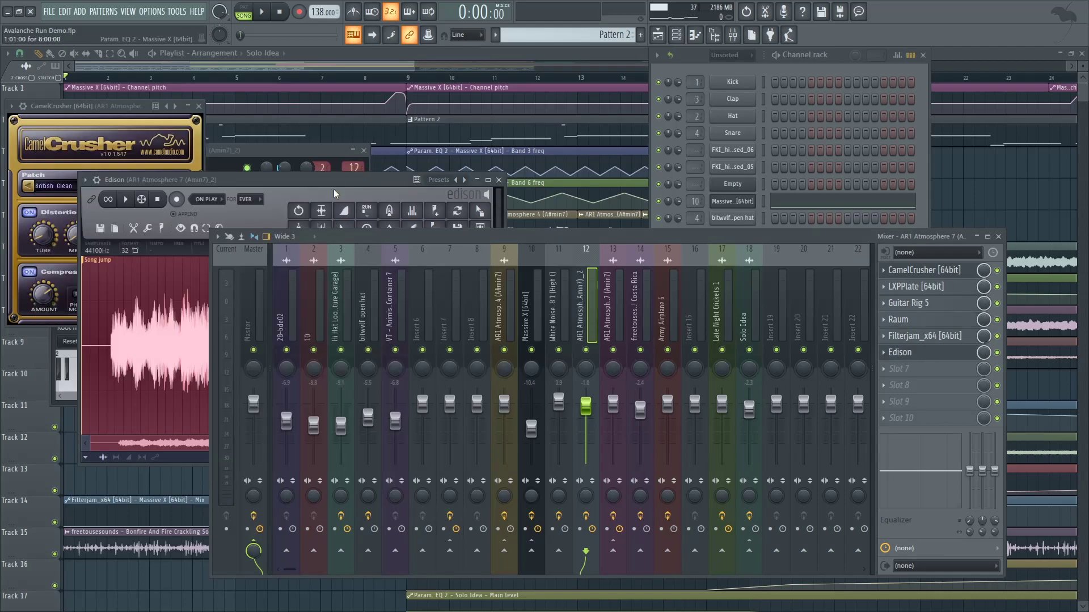
{"action": "left_click_drag", "start_coordinate": [334, 182], "coordinate": [468, 174]}
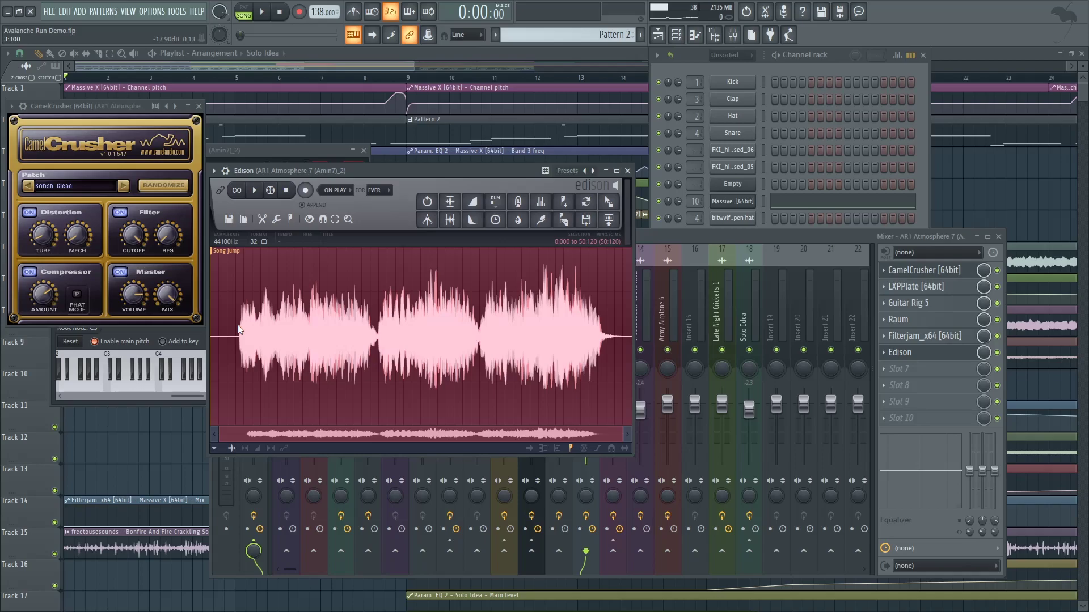
{"action": "key", "text": "F12"}
Step: Check the effect slots on the Solo Idea mixer track and audition the soloed Solo Idea clip from just before bar 9
{"action": "left_click", "coordinate": [396, 77]}
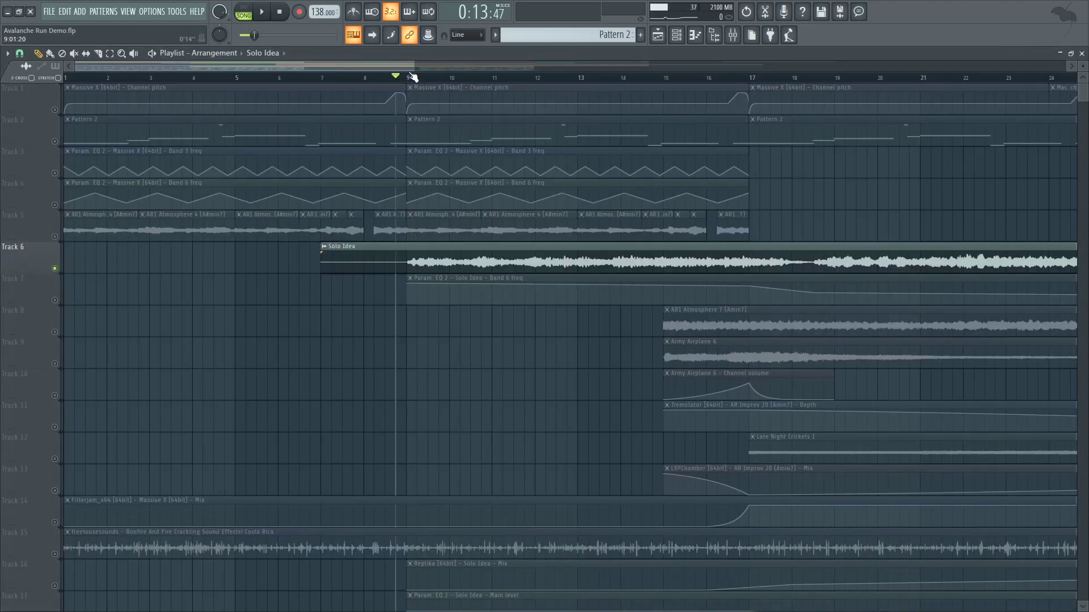
{"action": "left_click_drag", "start_coordinate": [414, 66], "coordinate": [592, 66]}
{"action": "left_click", "coordinate": [732, 35]}
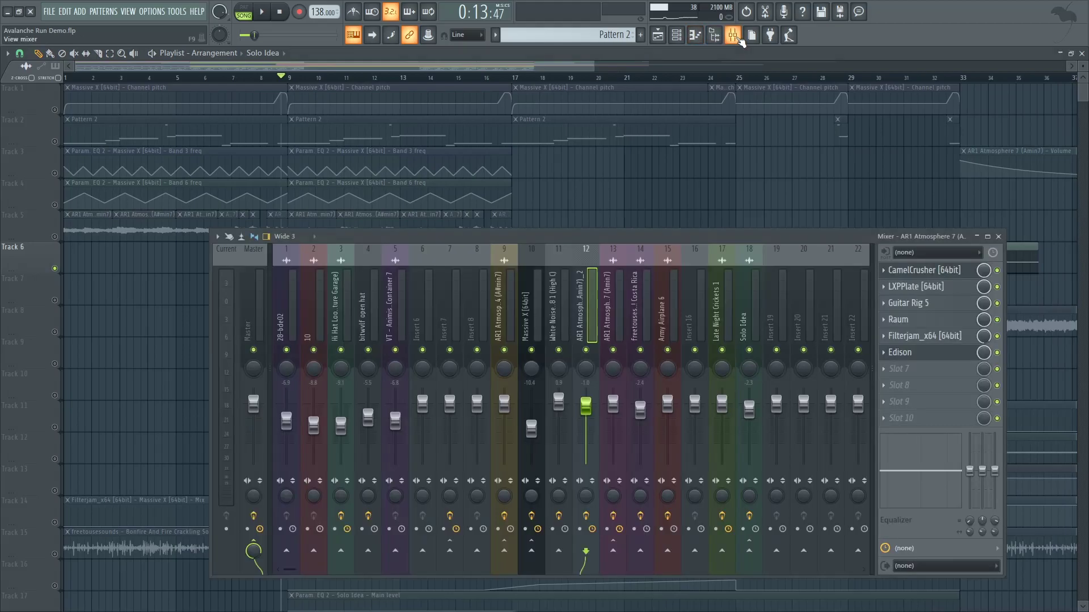
{"action": "left_click", "coordinate": [745, 293]}
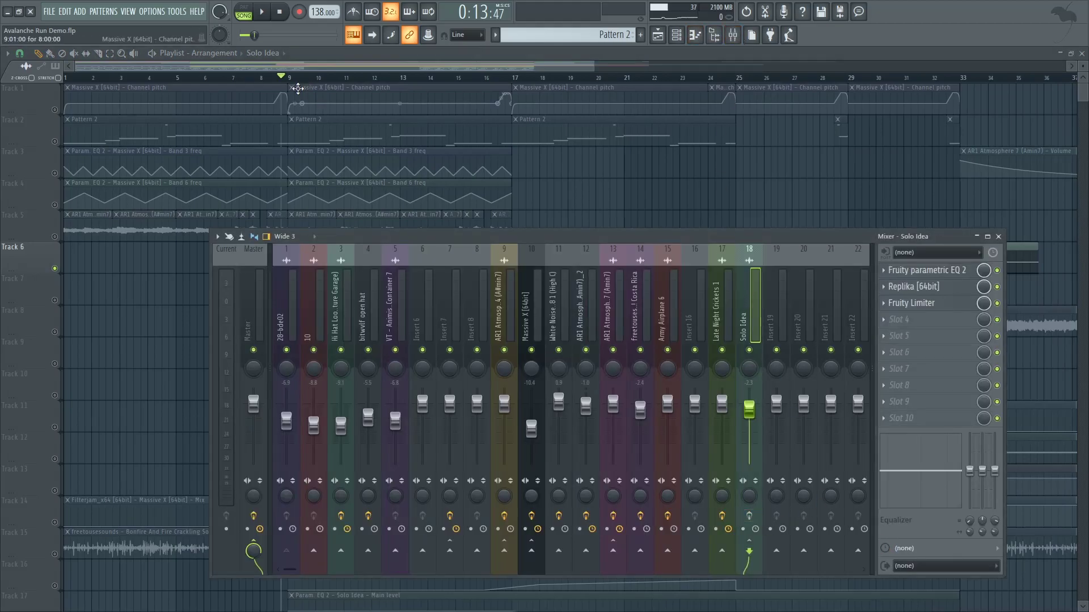
{"action": "key", "text": "F9"}
{"action": "key", "text": "space"}
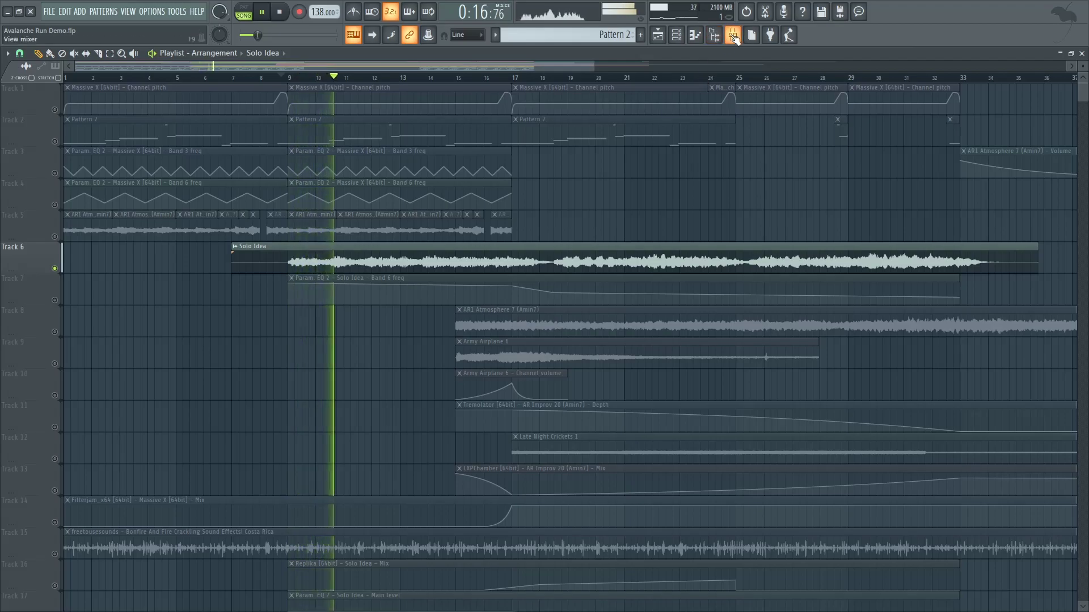
{"action": "left_click", "coordinate": [279, 12]}
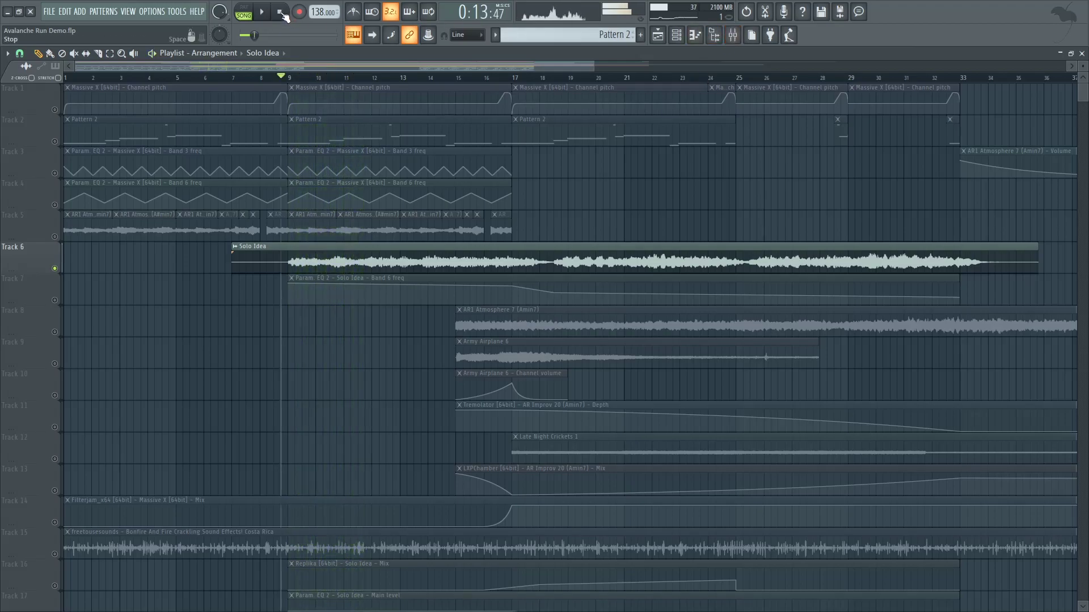
Step: Enable track 7's Band 6 frequency automation and inspect Fruity parametric EQ 2 on the Solo Idea mixer track
{"action": "left_click", "coordinate": [285, 74]}
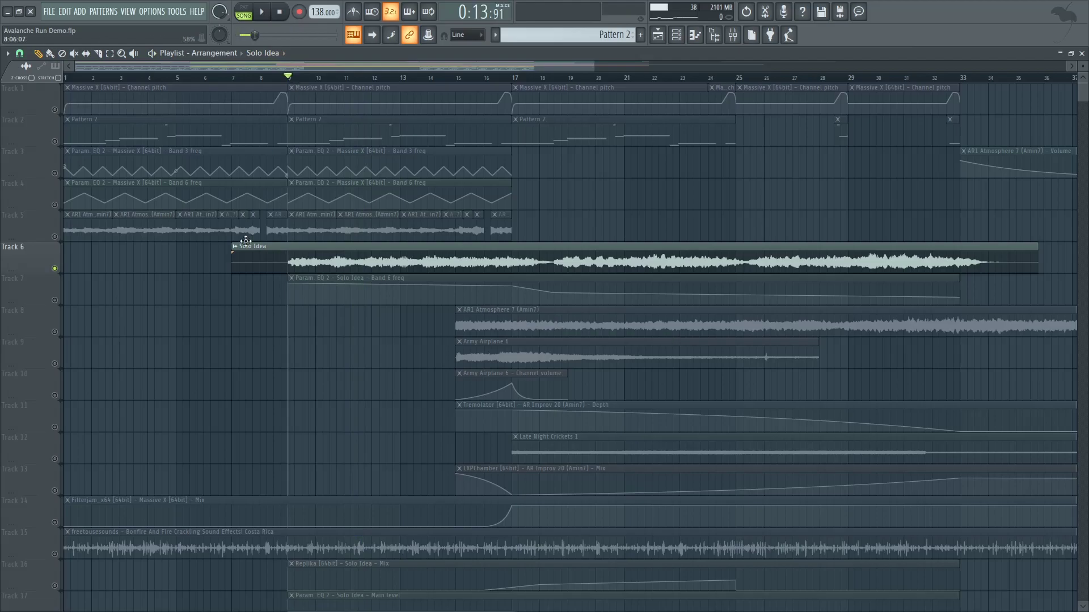
{"action": "left_click", "coordinate": [55, 300]}
{"action": "left_click", "coordinate": [732, 35]}
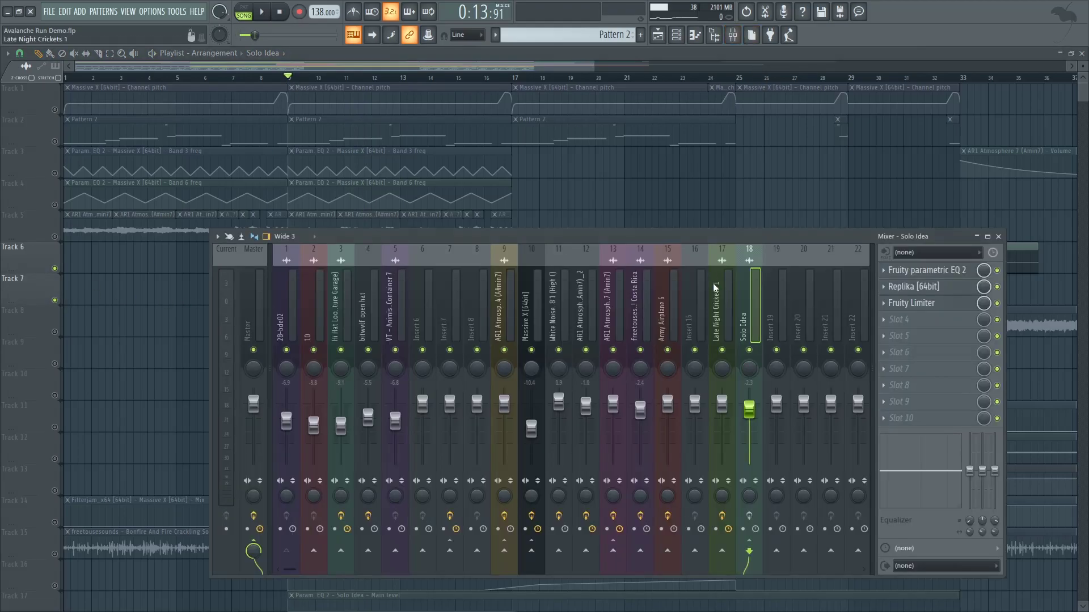
{"action": "left_click", "coordinate": [952, 272]}
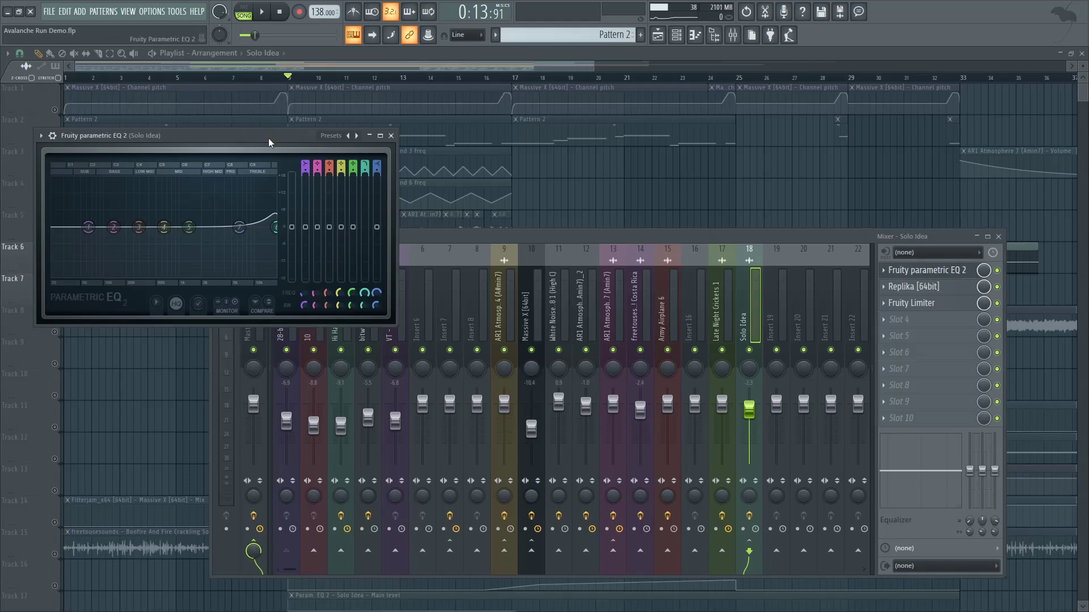
{"action": "left_click_drag", "start_coordinate": [270, 139], "coordinate": [307, 275]}
{"action": "left_click_drag", "start_coordinate": [486, 236], "coordinate": [465, 421]}
{"action": "mouse_move", "coordinate": [556, 290]}
Step: Compare the Solo Idea lead with its EQ automation by playing it from around bar 18 and from around bar 11
{"action": "left_click", "coordinate": [554, 77]}
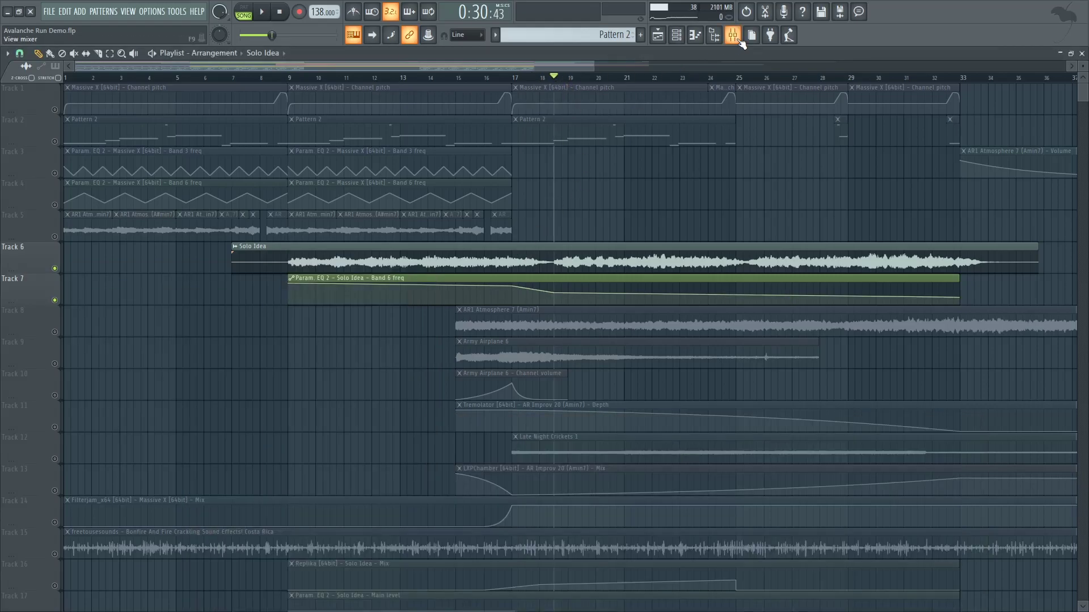
{"action": "key", "text": "space"}
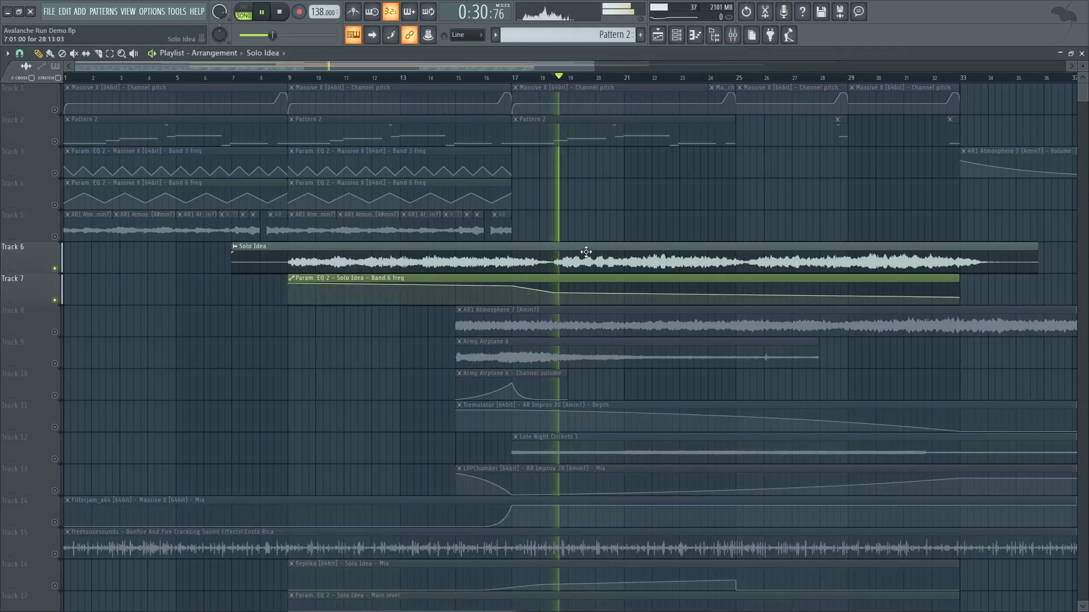
{"action": "left_click", "coordinate": [341, 77]}
{"action": "key", "text": "space"}
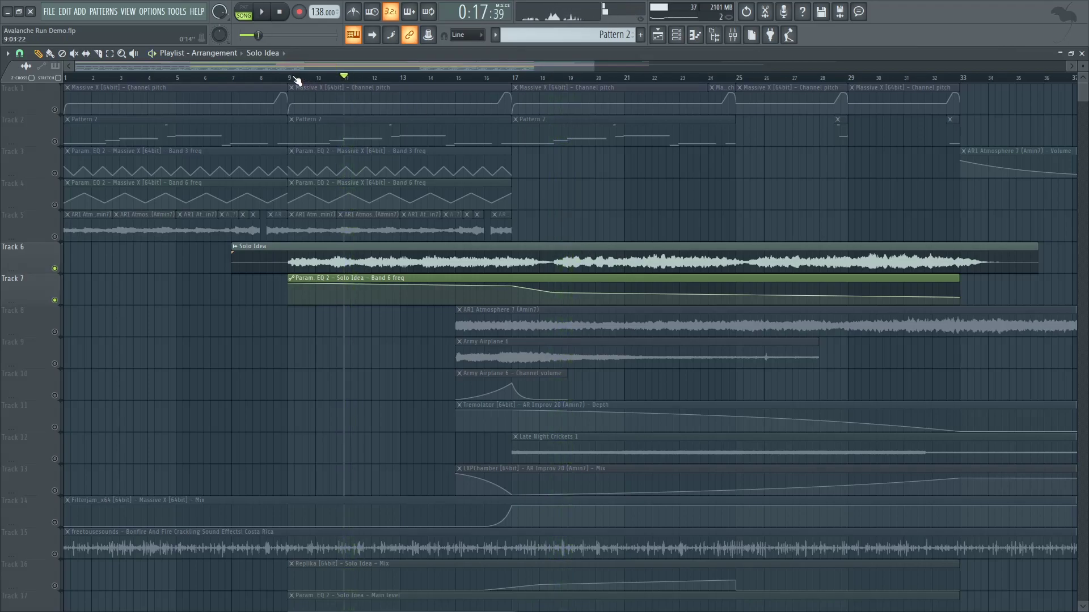
Step: Inspect the Replika delay on the Solo Idea mixer track, including its Diffusion mode, dotted 1/2 time, mix and feedback settings
{"action": "left_click", "coordinate": [733, 35]}
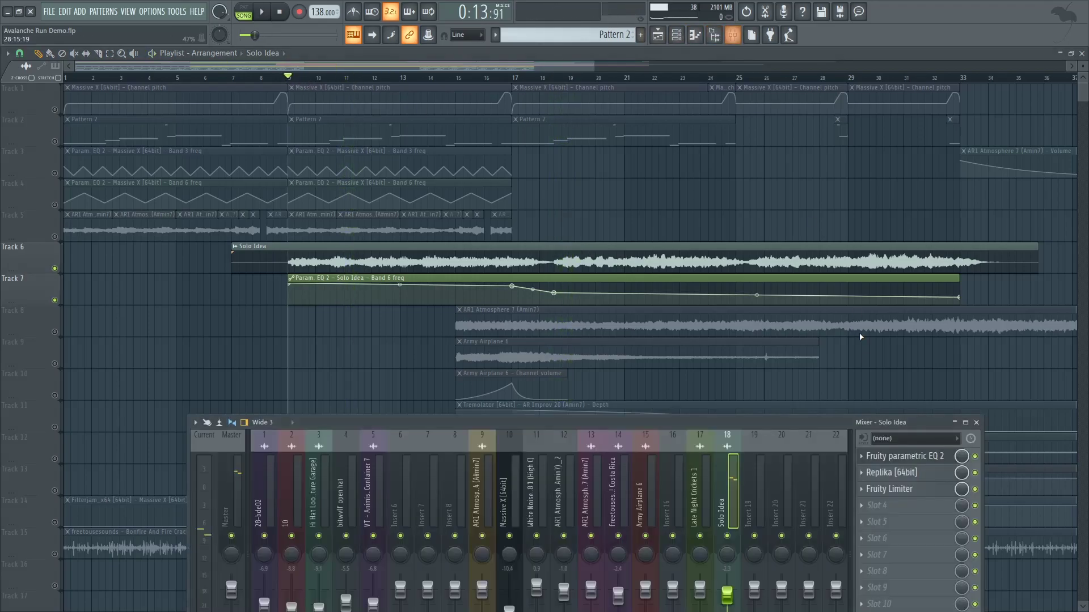
{"action": "left_click", "coordinate": [950, 475]}
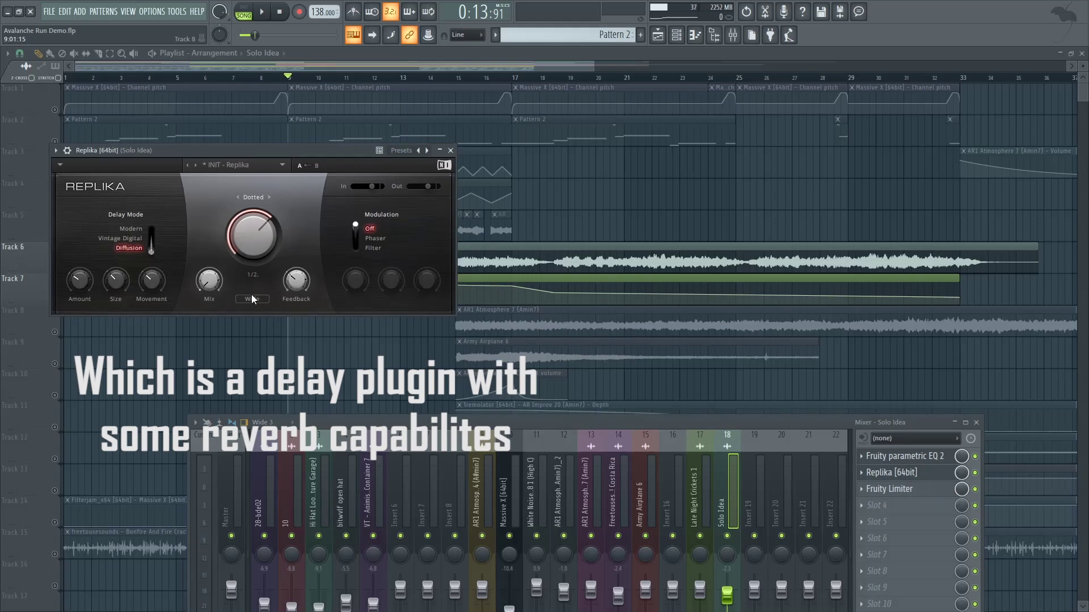
{"action": "mouse_move", "coordinate": [556, 292]}
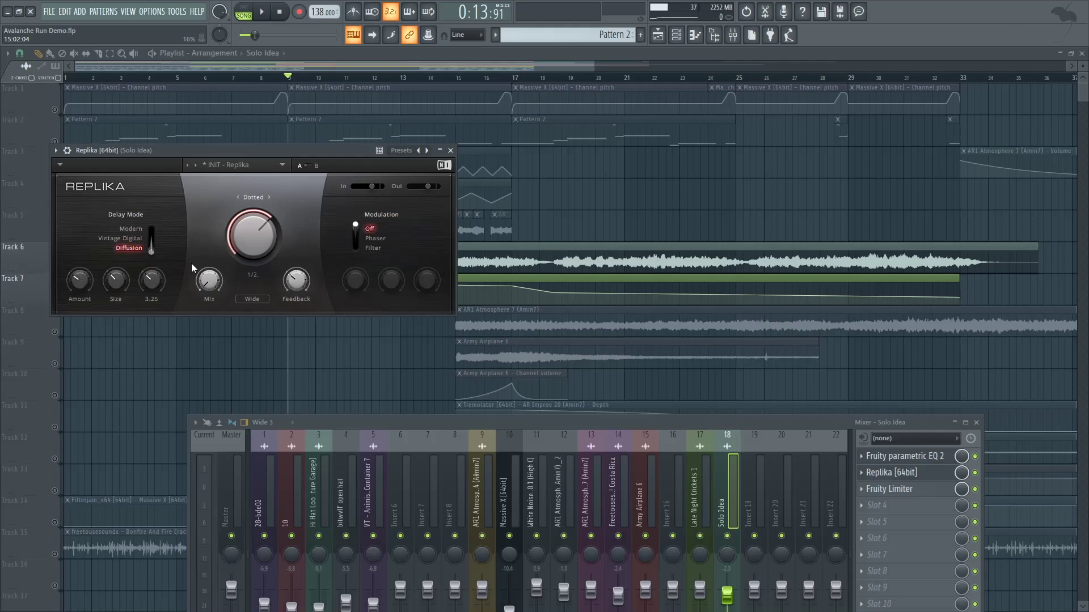
{"action": "left_click", "coordinate": [447, 151]}
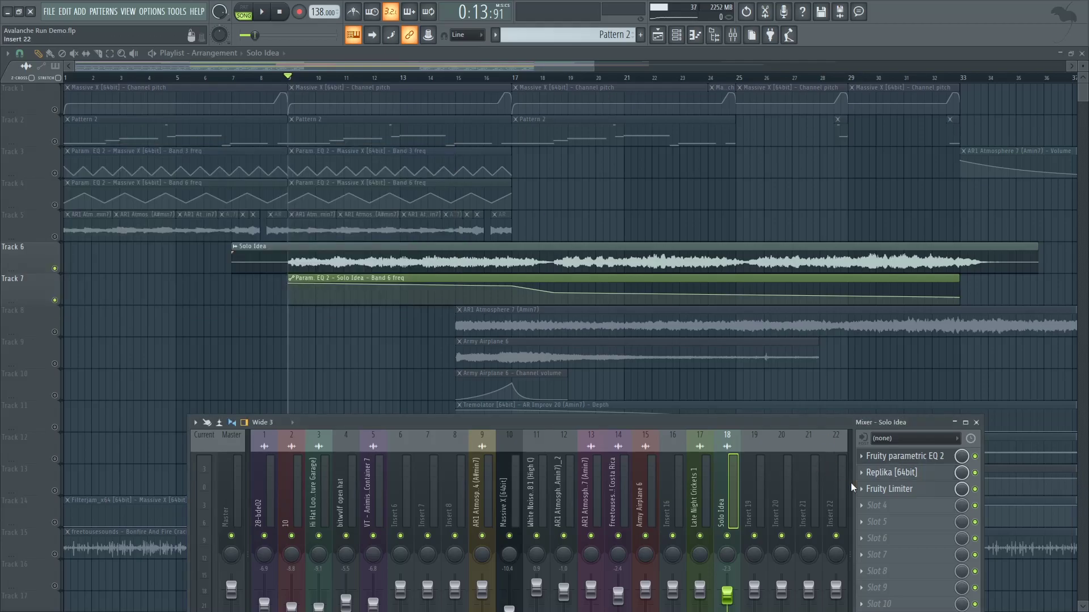
Step: Inspect the sidechain settings of the Fruity Limiter on the Solo Idea mixer track and check the 28-bde02 mixer track
{"action": "left_click_drag", "start_coordinate": [811, 425], "coordinate": [814, 389]}
{"action": "left_click", "coordinate": [910, 454]}
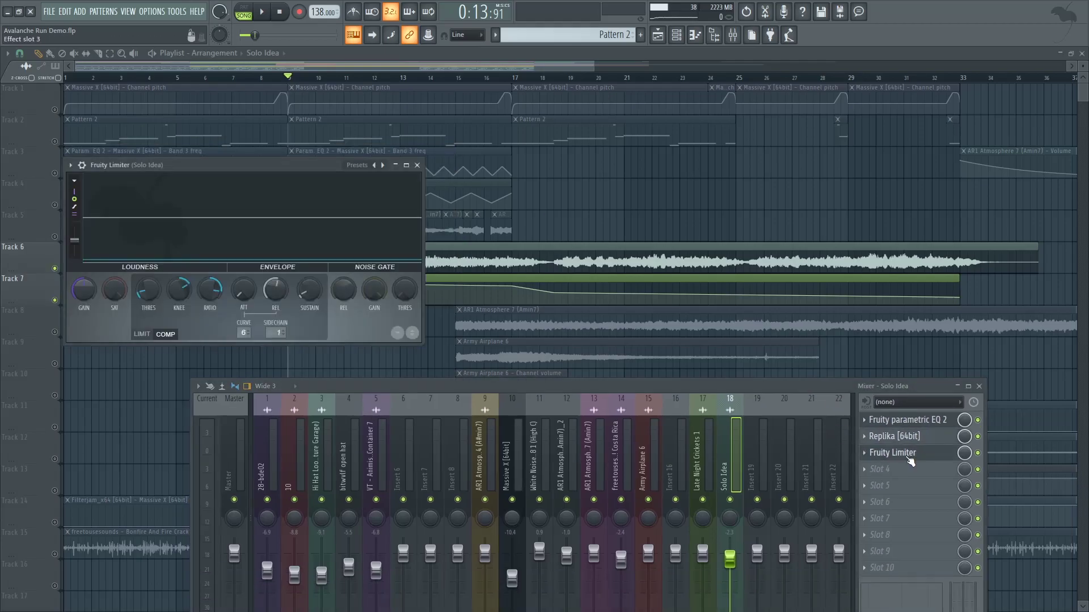
{"action": "left_click", "coordinate": [269, 454]}
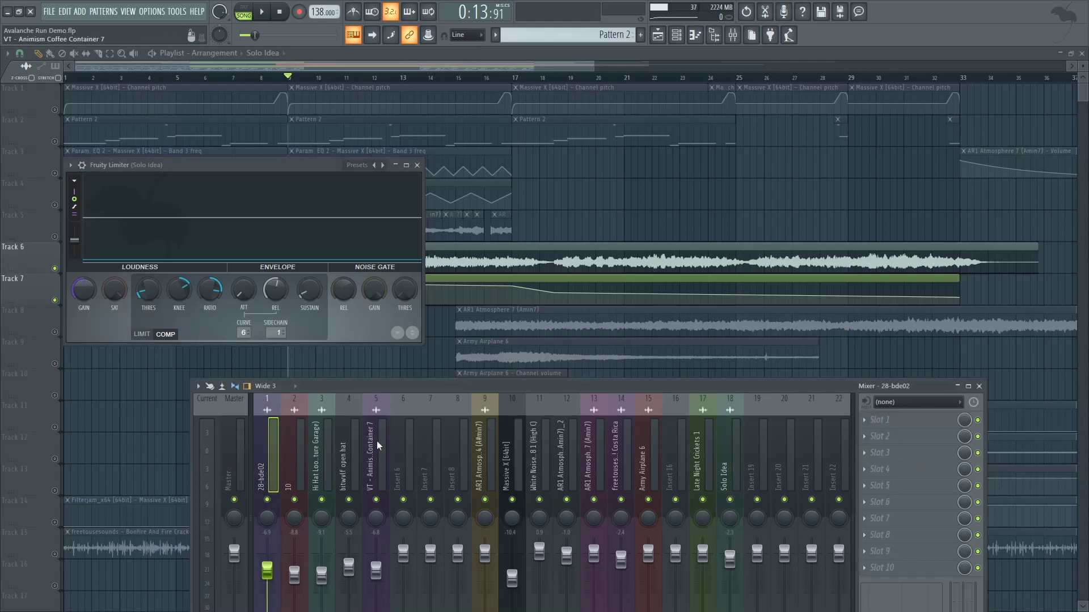
{"action": "left_click", "coordinate": [418, 165]}
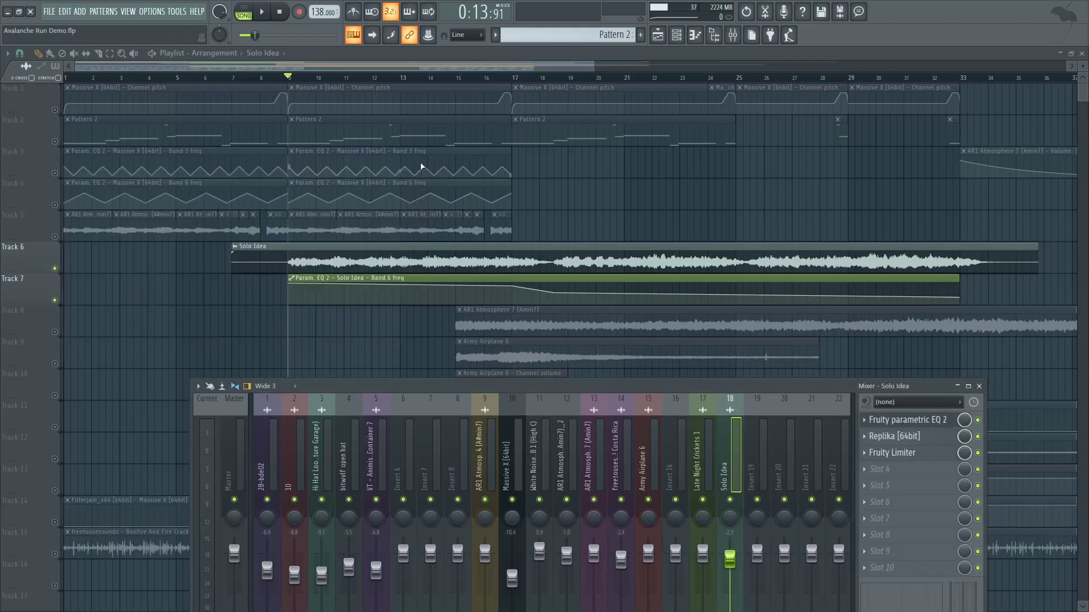
{"action": "key", "text": "F9"}
Step: Unmute all playlist tracks, play the full arrangement from around bar 9, and stop playback
{"action": "right_click", "coordinate": [55, 268]}
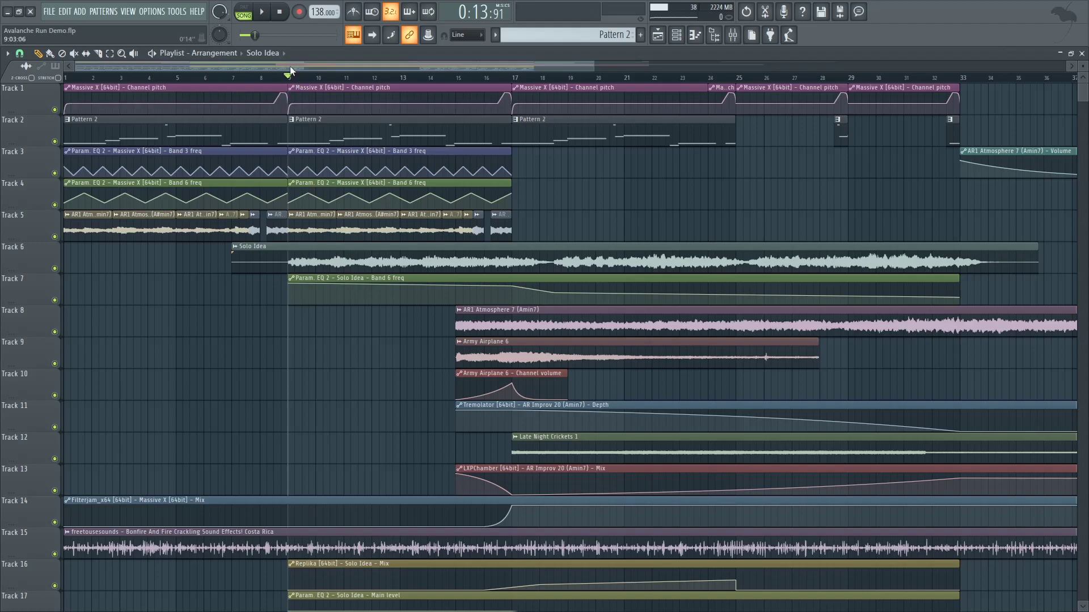
{"action": "key", "text": "space"}
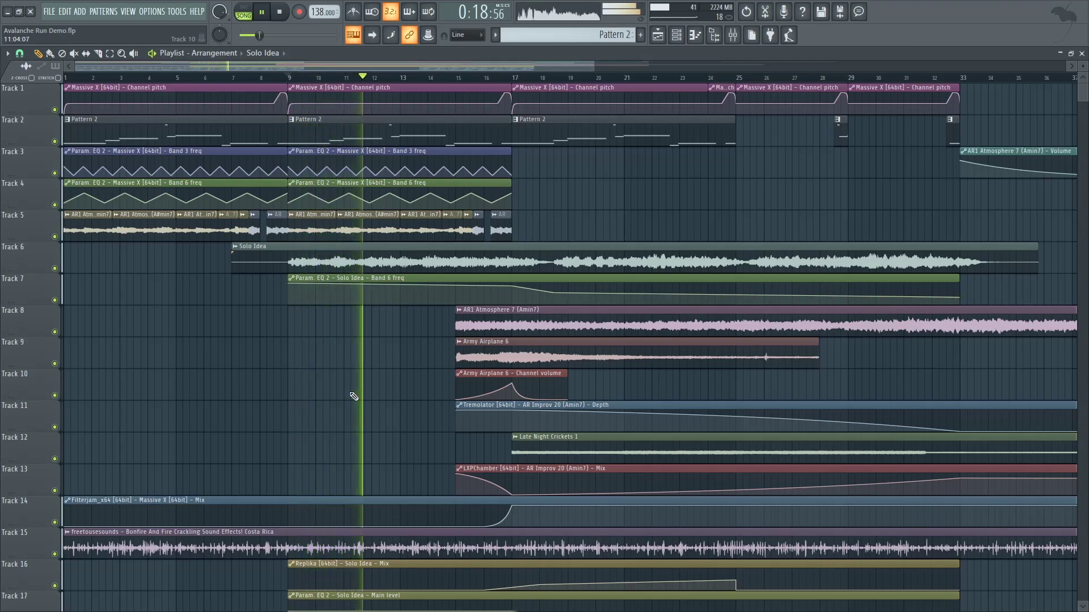
{"action": "left_click", "coordinate": [281, 13]}
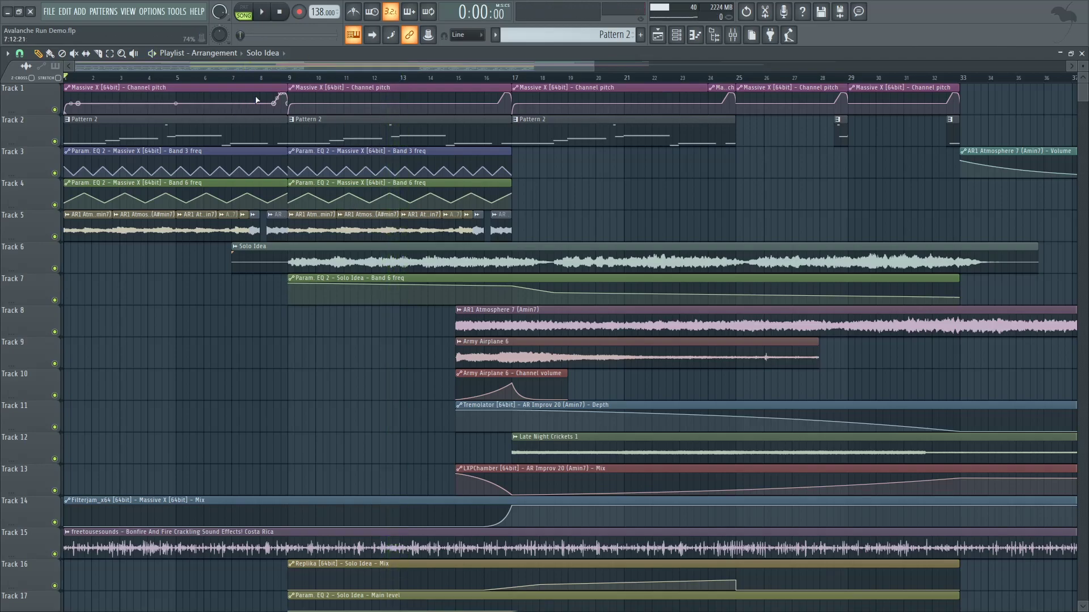
Step: Solo the Bonfire And Fire Crackling clip on track 15, audition it from just before bar 9, and bring the other tracks back
{"action": "left_click_drag", "start_coordinate": [288, 66], "coordinate": [332, 63]}
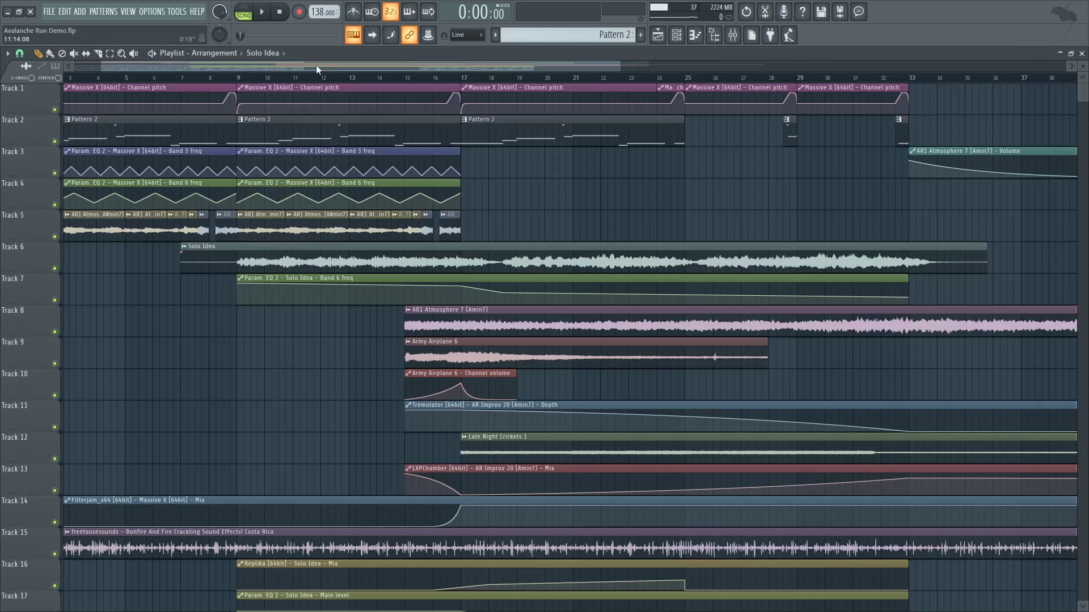
{"action": "scroll", "coordinate": [249, 139], "scroll_direction": "right", "scroll_amount": 2}
{"action": "scroll", "coordinate": [311, 303], "scroll_direction": "down", "scroll_amount": 6}
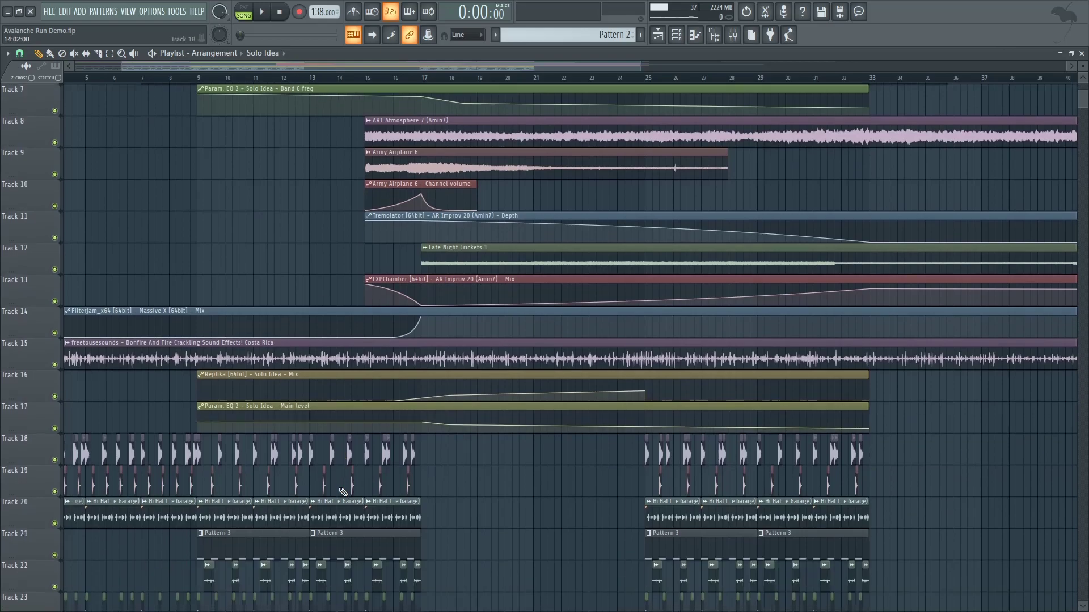
{"action": "scroll", "coordinate": [311, 304], "scroll_direction": "up", "scroll_amount": 6}
{"action": "scroll", "coordinate": [221, 70], "scroll_direction": "left", "scroll_amount": 3}
{"action": "left_click", "coordinate": [280, 76]}
{"action": "right_click", "coordinate": [54, 553]}
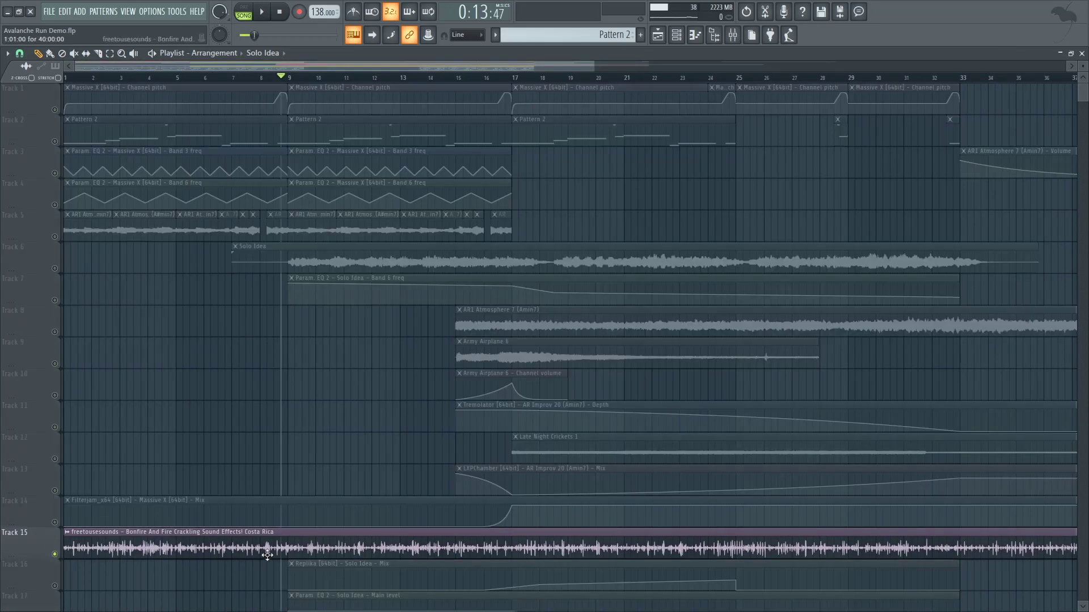
{"action": "key", "text": "space"}
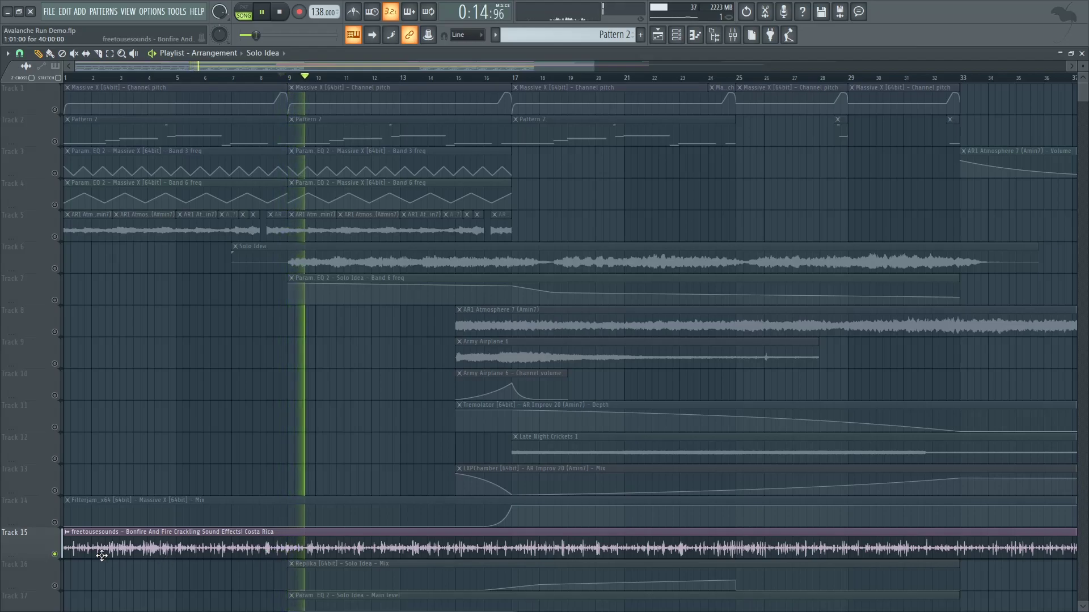
{"action": "key", "text": "space"}
{"action": "right_click", "coordinate": [54, 554]}
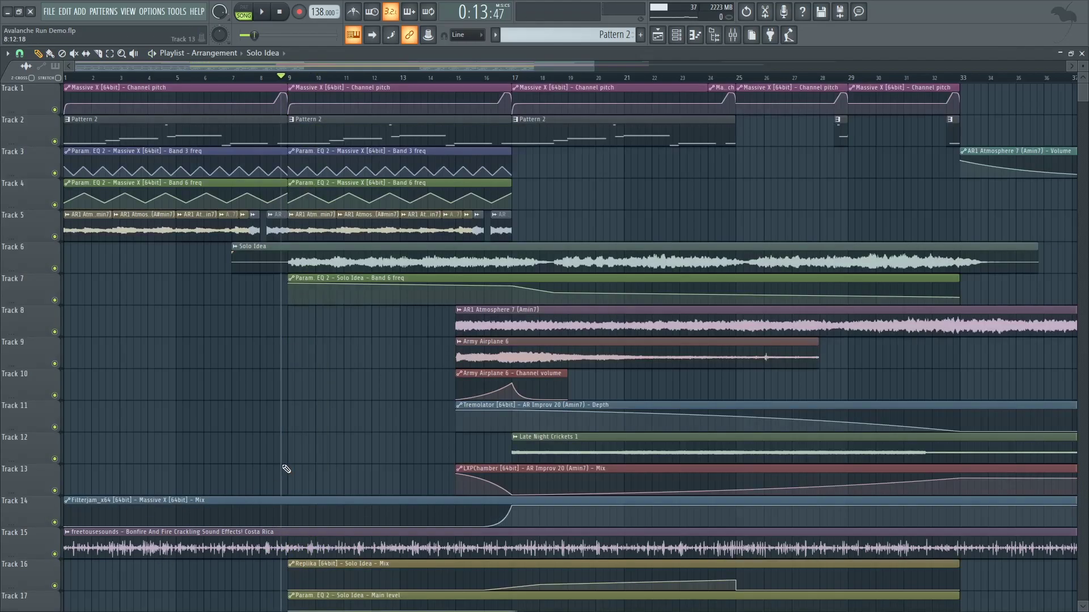
Step: Check the effects chain on AR1 Atmosphere 7's mixer track 13, and solo playlist track 8 to play it from bar 15
{"action": "left_click", "coordinate": [461, 81]}
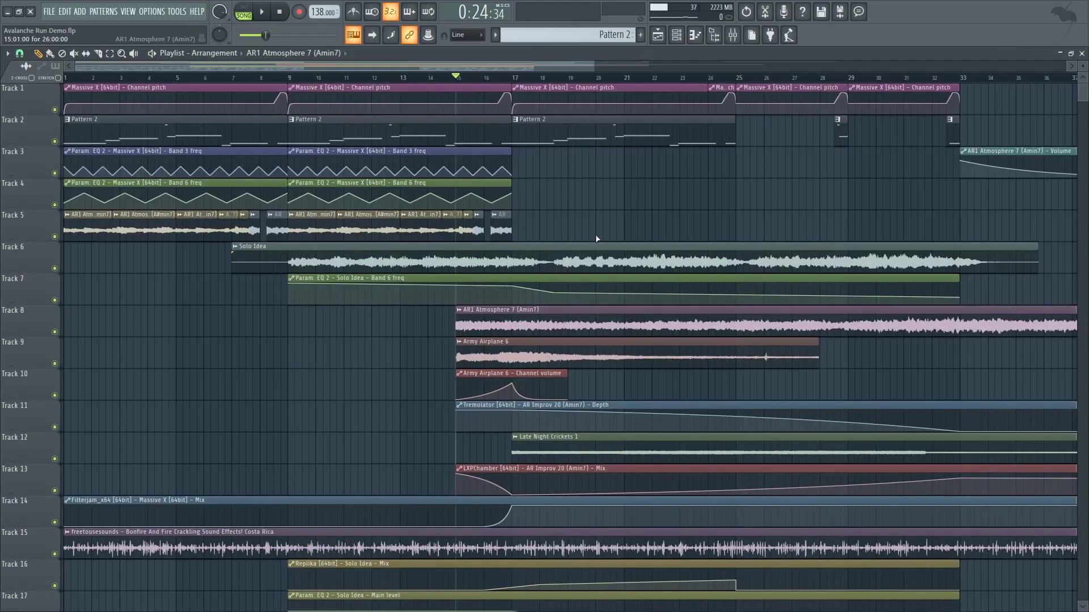
{"action": "left_click", "coordinate": [742, 39]}
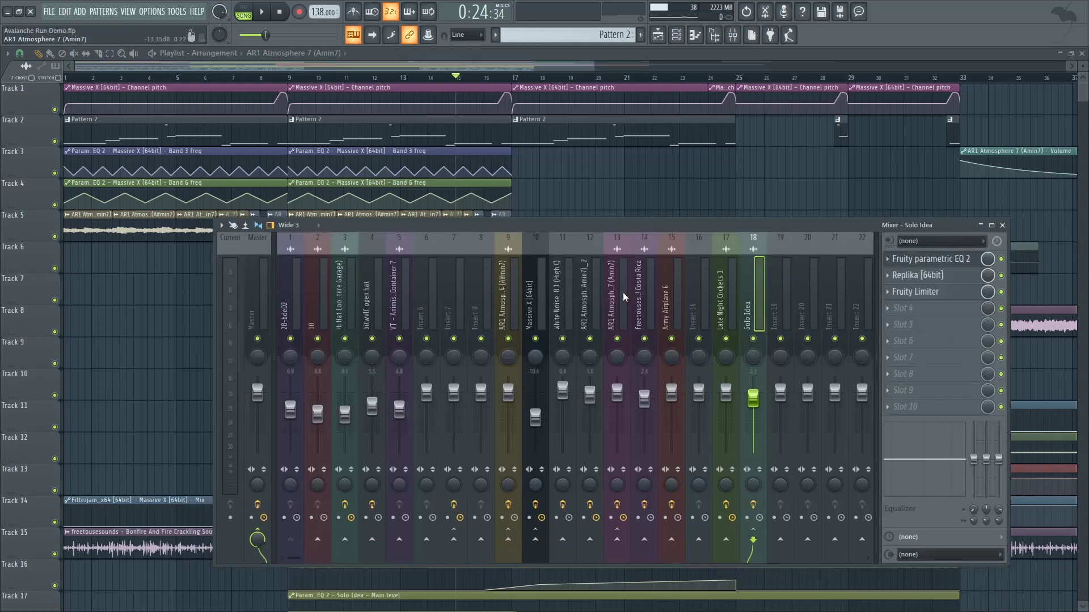
{"action": "left_click", "coordinate": [623, 292]}
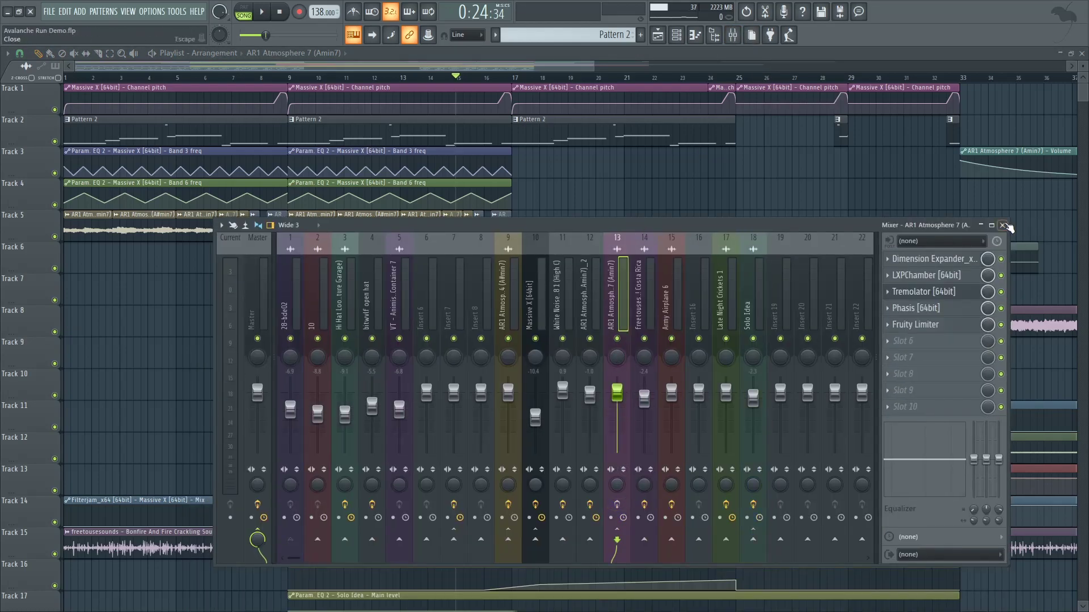
{"action": "left_click", "coordinate": [1002, 225]}
{"action": "right_click", "coordinate": [55, 332]}
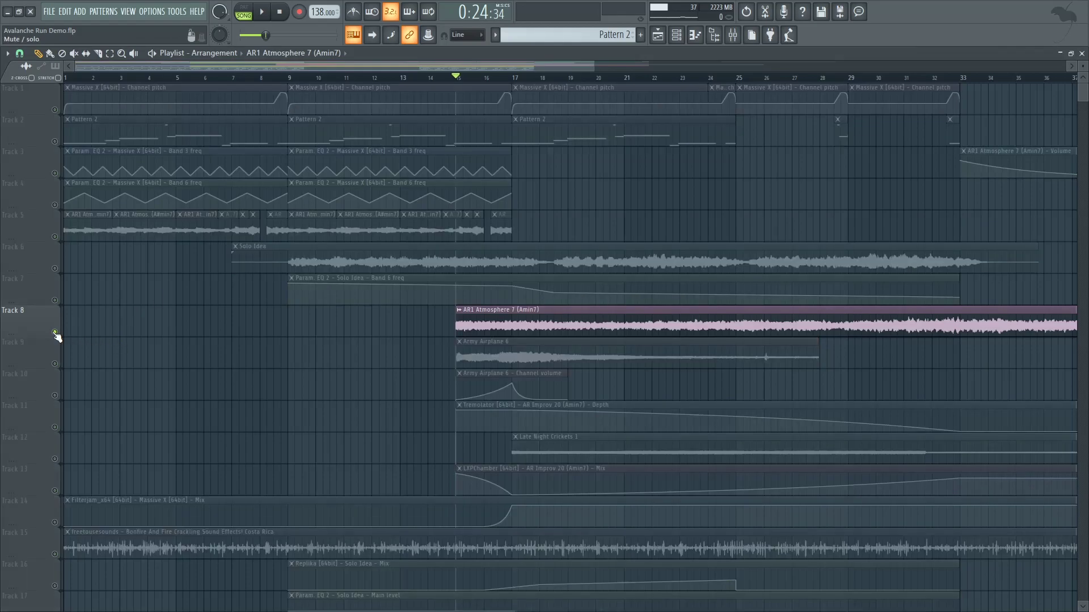
{"action": "key", "text": "space"}
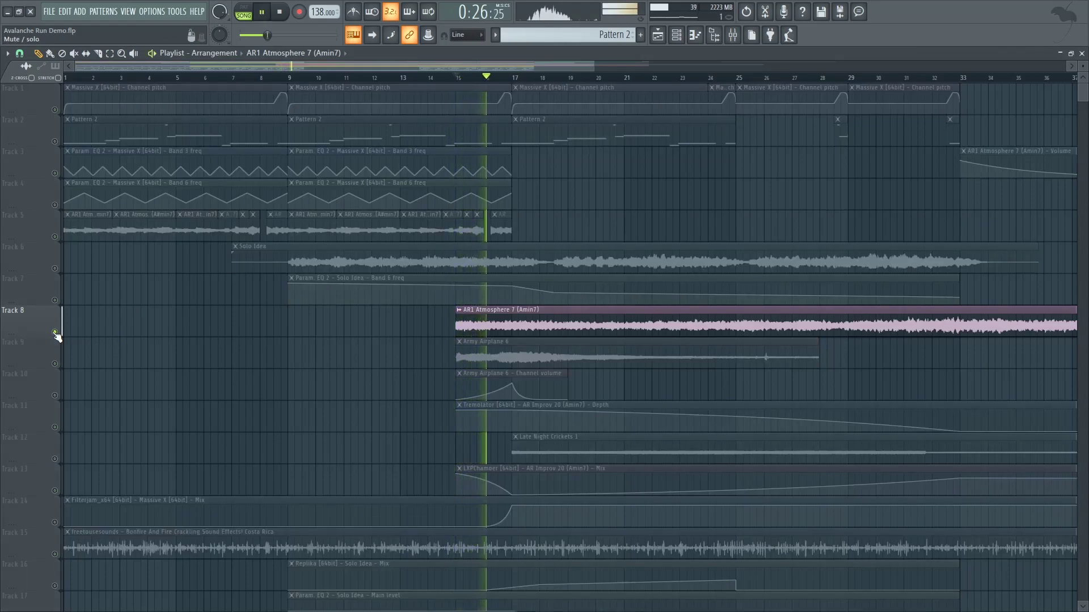
Step: Unsolo playlist track 8 and inspect the Dimension Expander, LXPChamber and Tremolator effects on AR1 Atmosphere 7's mixer track 13
{"action": "key", "text": "space"}
{"action": "right_click", "coordinate": [54, 333]}
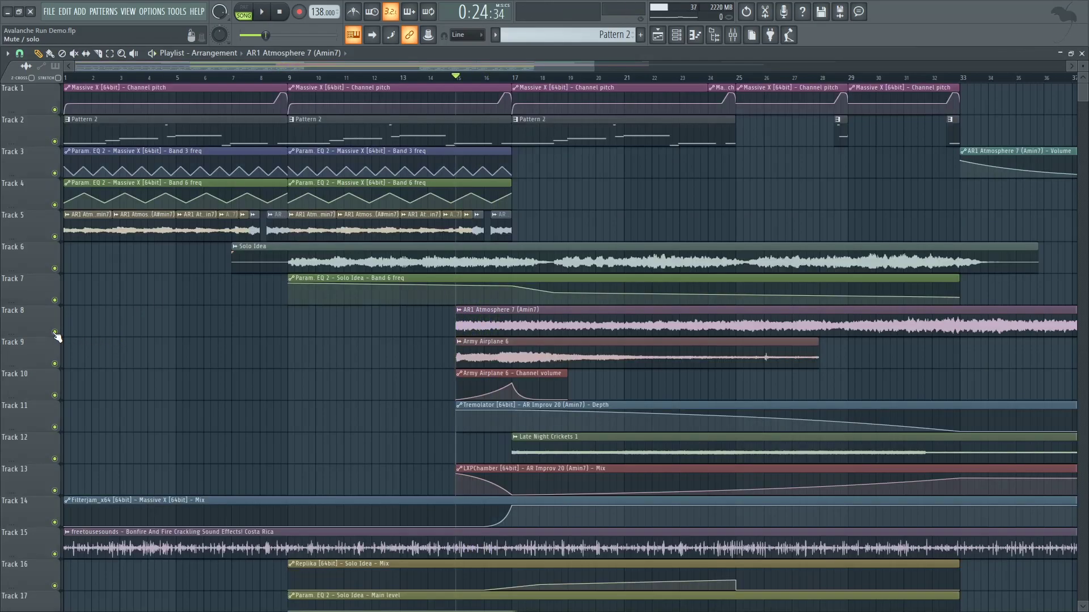
{"action": "left_click", "coordinate": [733, 37]}
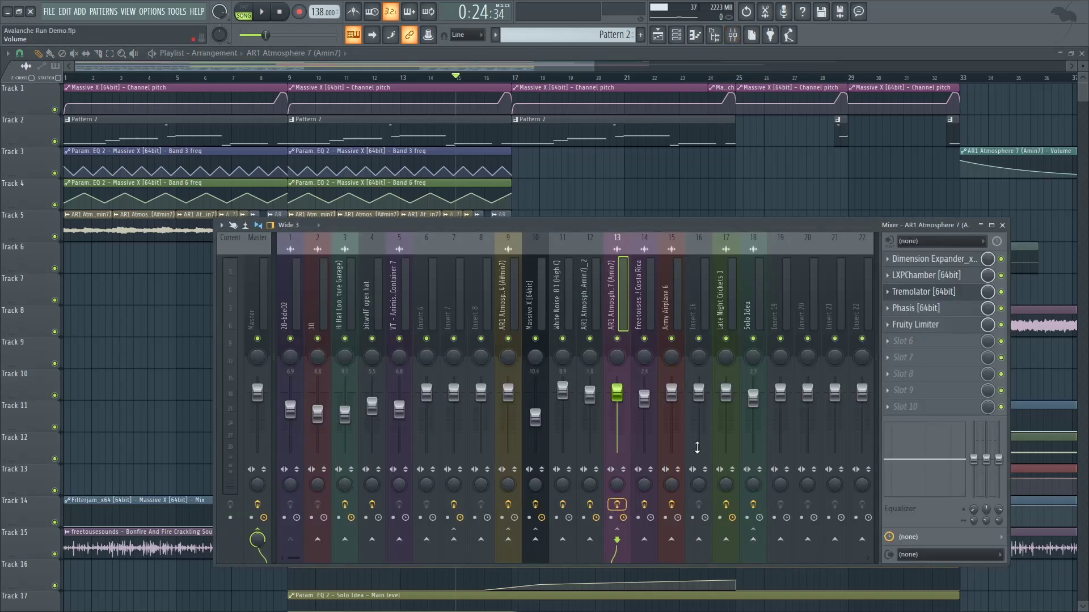
{"action": "left_click", "coordinate": [942, 260]}
{"action": "left_click", "coordinate": [950, 276]}
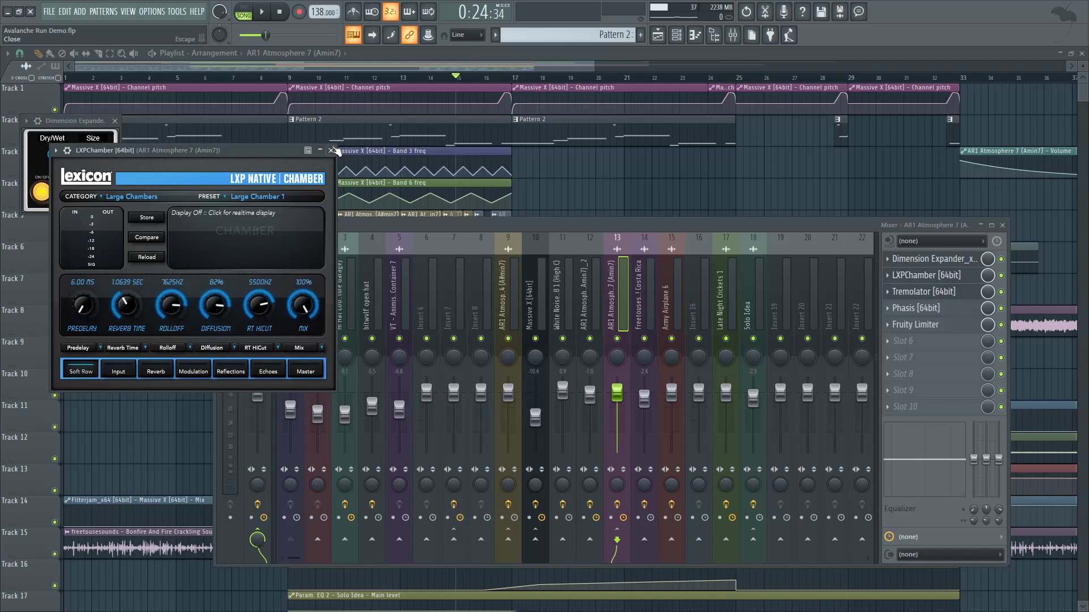
{"action": "left_click", "coordinate": [330, 150]}
{"action": "left_click", "coordinate": [918, 293]}
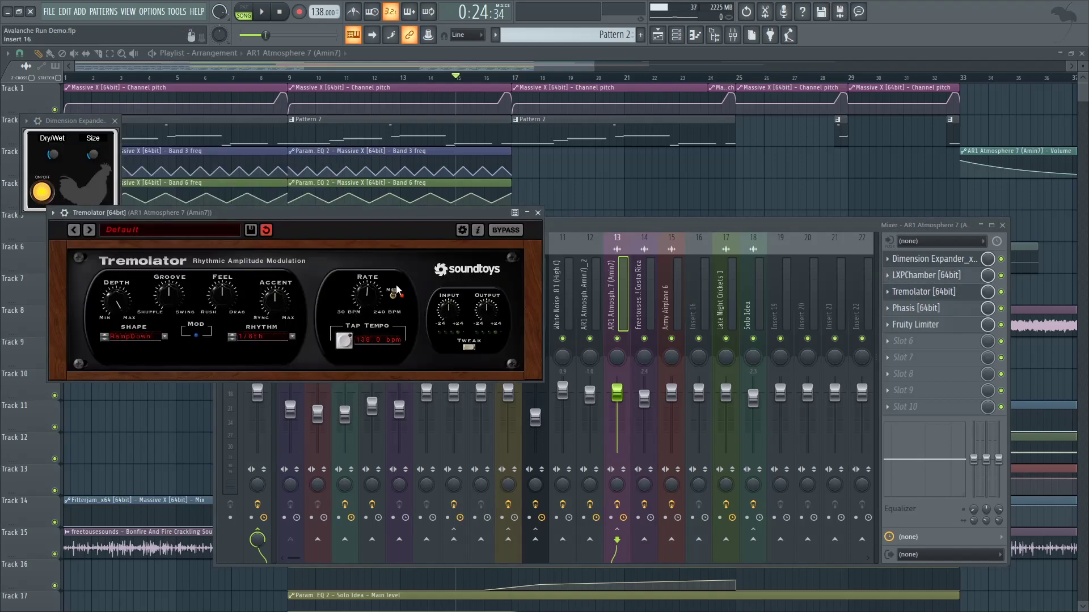
{"action": "left_click", "coordinate": [537, 214]}
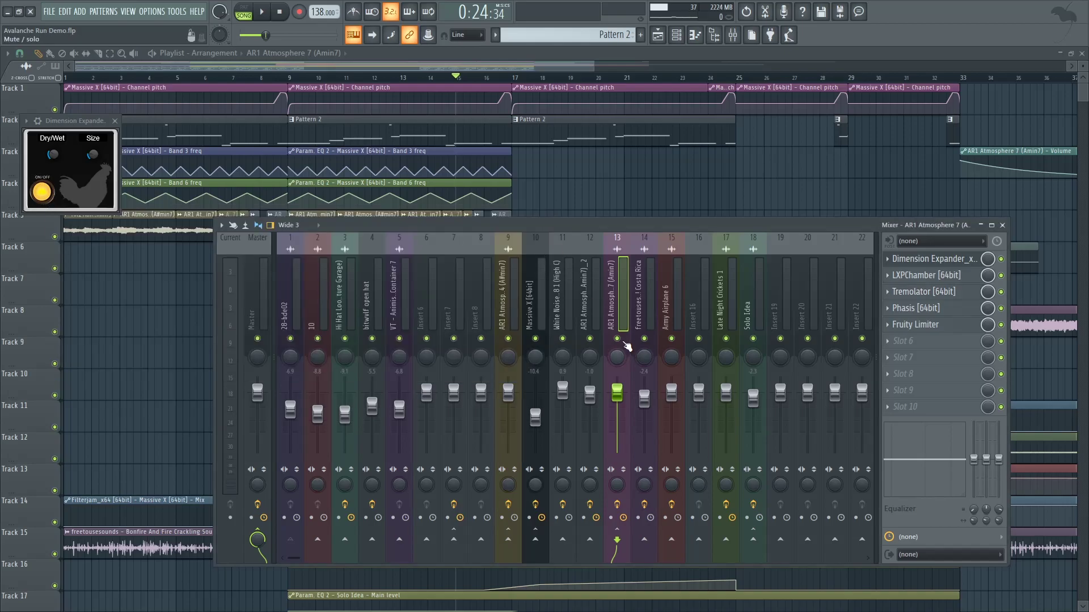
Step: Audition AR1 Atmosphere 7's mixer track alone from bar 15, and inspect its Phasis and Fruity Limiter settings
{"action": "key", "text": "space"}
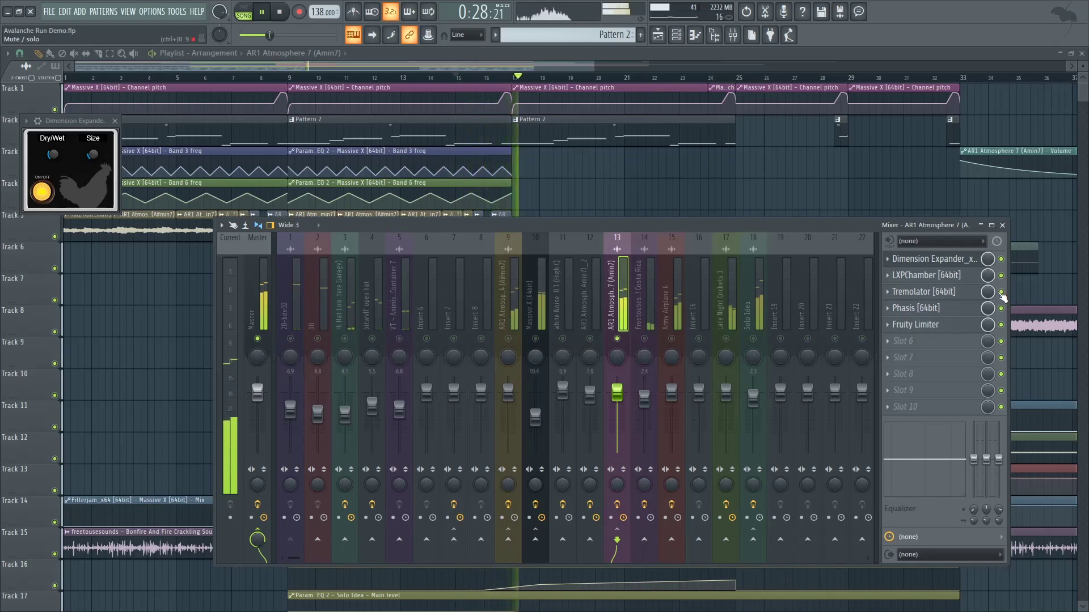
{"action": "key", "text": "space"}
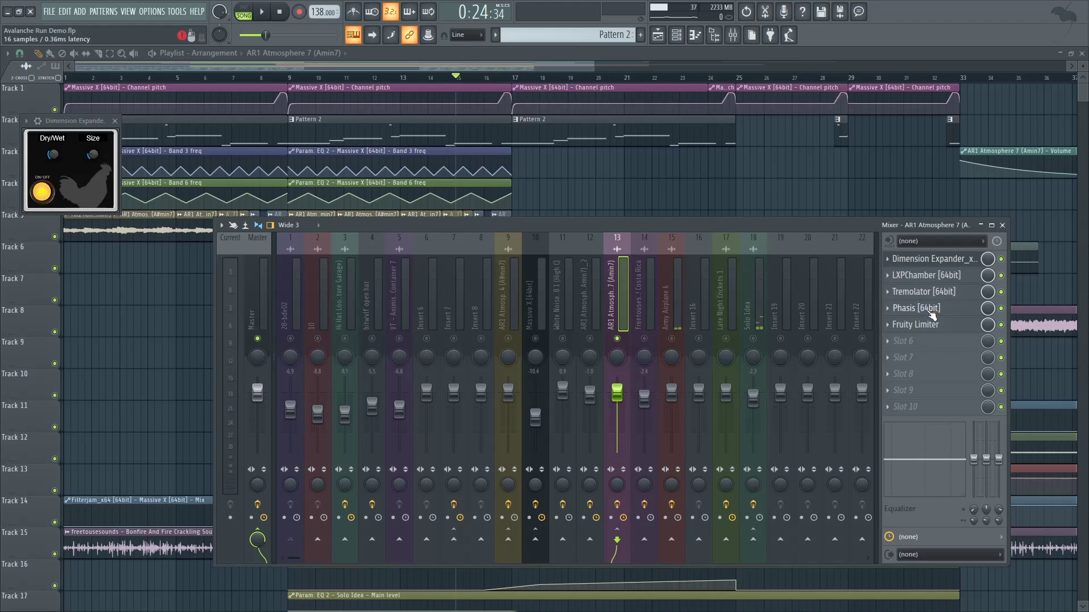
{"action": "left_click", "coordinate": [921, 309]}
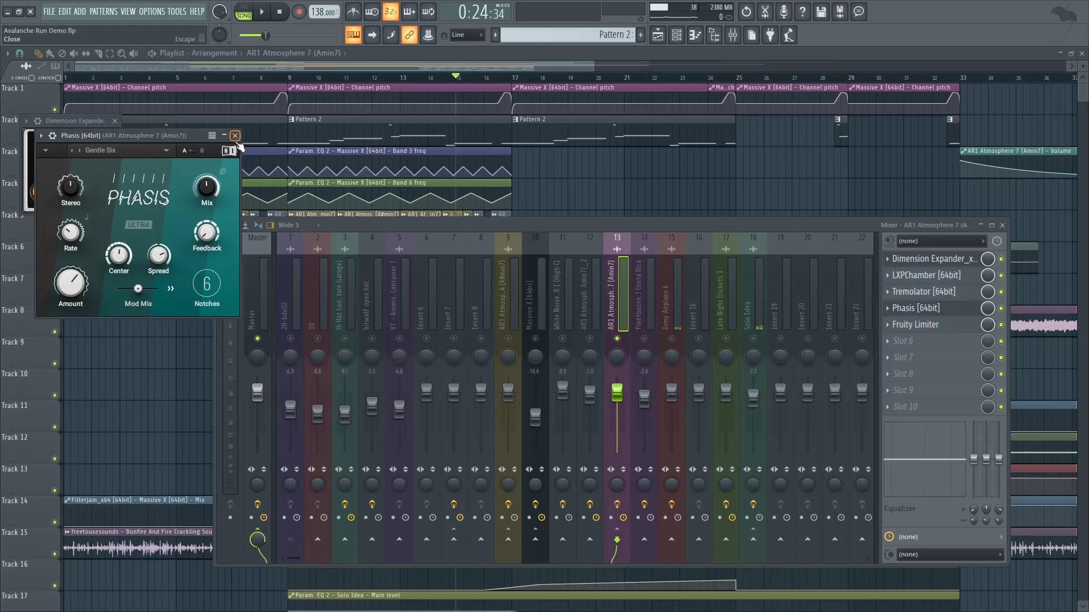
{"action": "left_click", "coordinate": [235, 135]}
{"action": "left_click", "coordinate": [925, 325]}
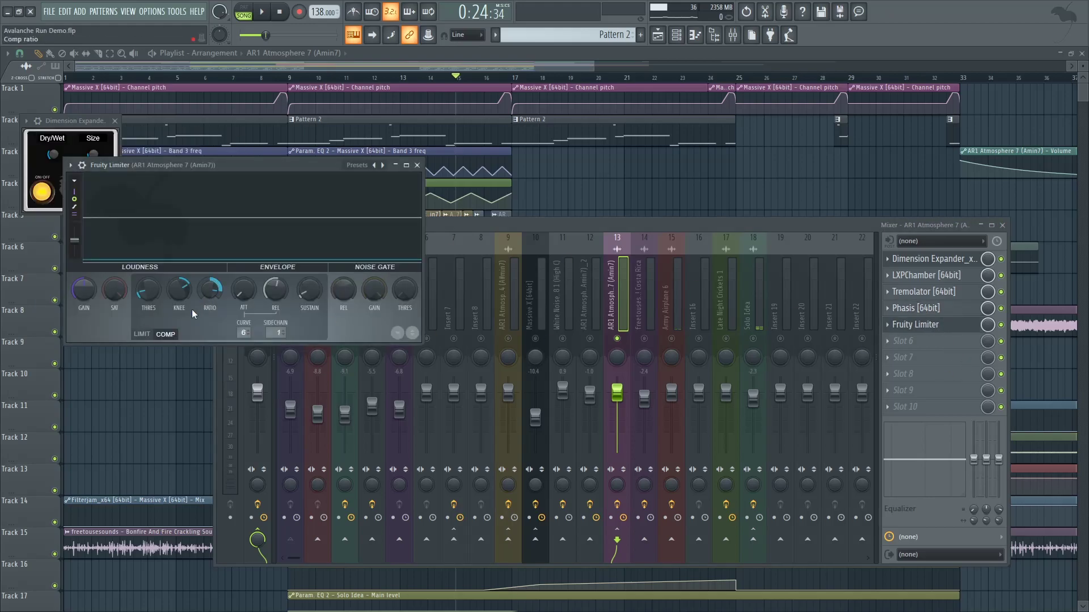
{"action": "left_click", "coordinate": [420, 169]}
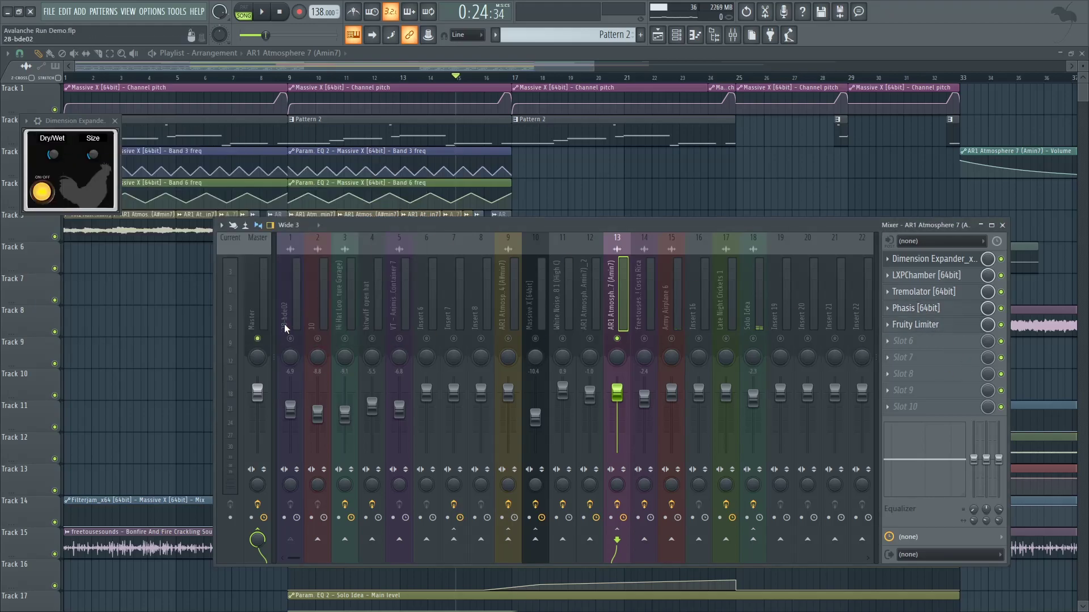
Step: Unmute the 28-bde02 mixer track and play it together with AR1 Atmosphere 7 to hear the sidechain
{"action": "left_click", "coordinate": [290, 339]}
{"action": "key", "text": "space"}
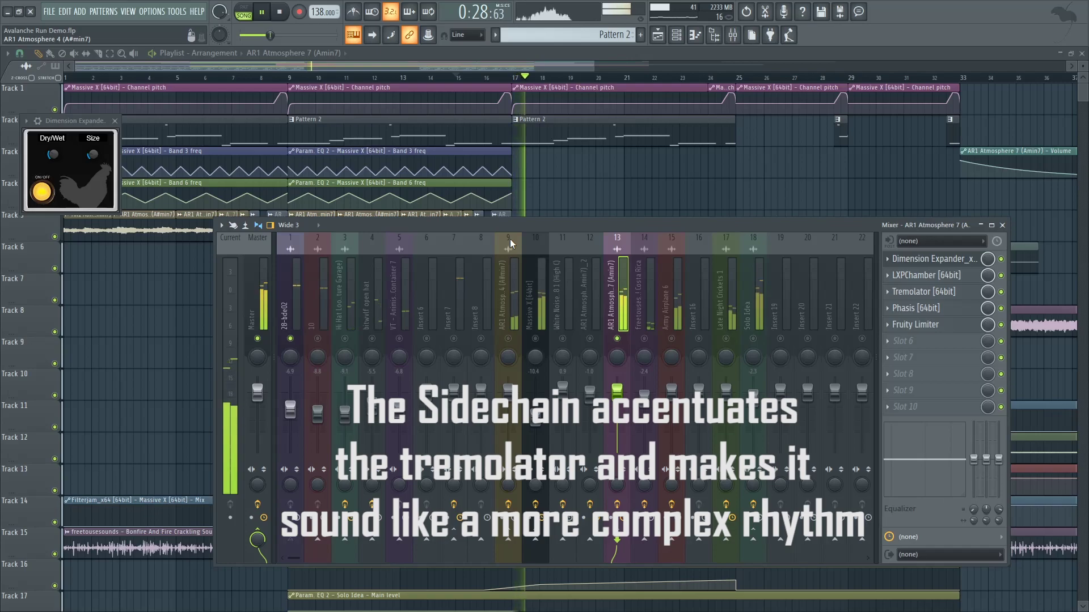
{"action": "key", "text": "space"}
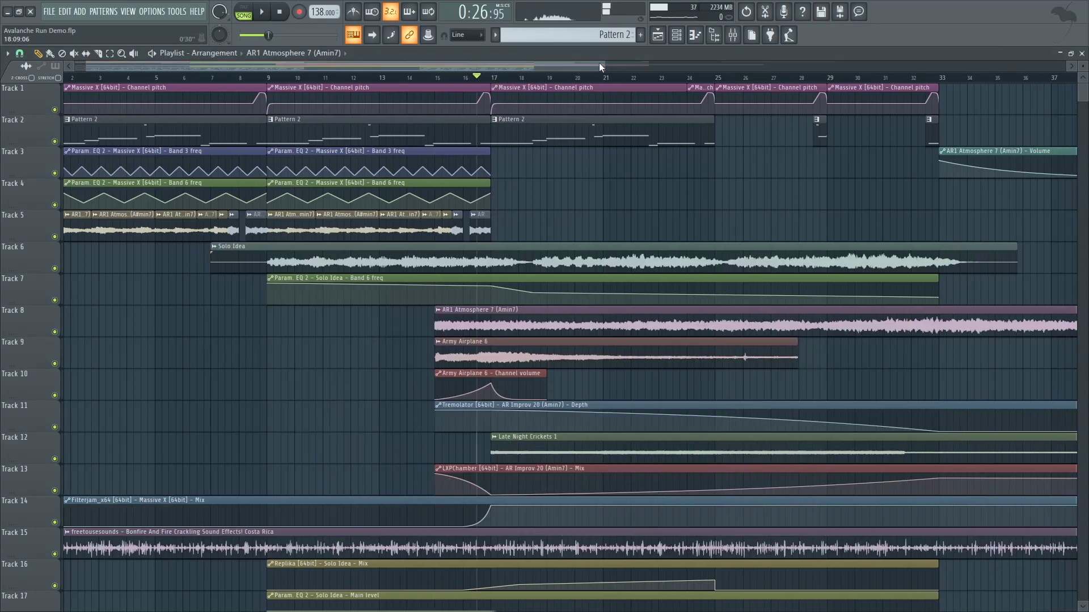
Step: Solo AR1 Atmosphere 7's mixer track, play it from about bar 16, and bring its Tremolator Depth automation on track 11 into view
{"action": "left_click_drag", "start_coordinate": [600, 64], "coordinate": [704, 64]}
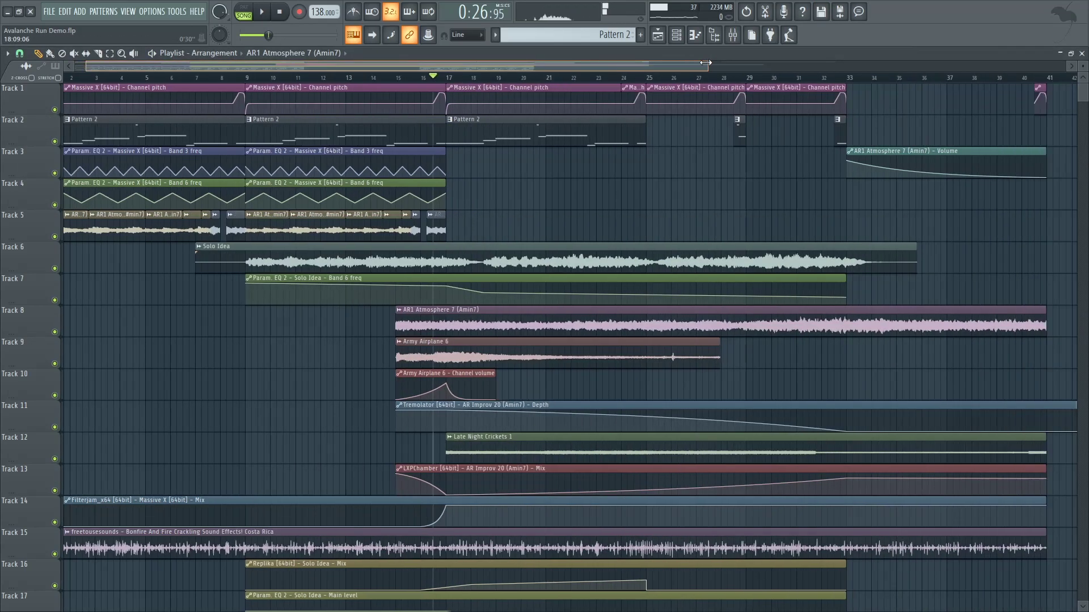
{"action": "left_click", "coordinate": [733, 35]}
{"action": "right_click", "coordinate": [614, 339]}
{"action": "key", "text": "space"}
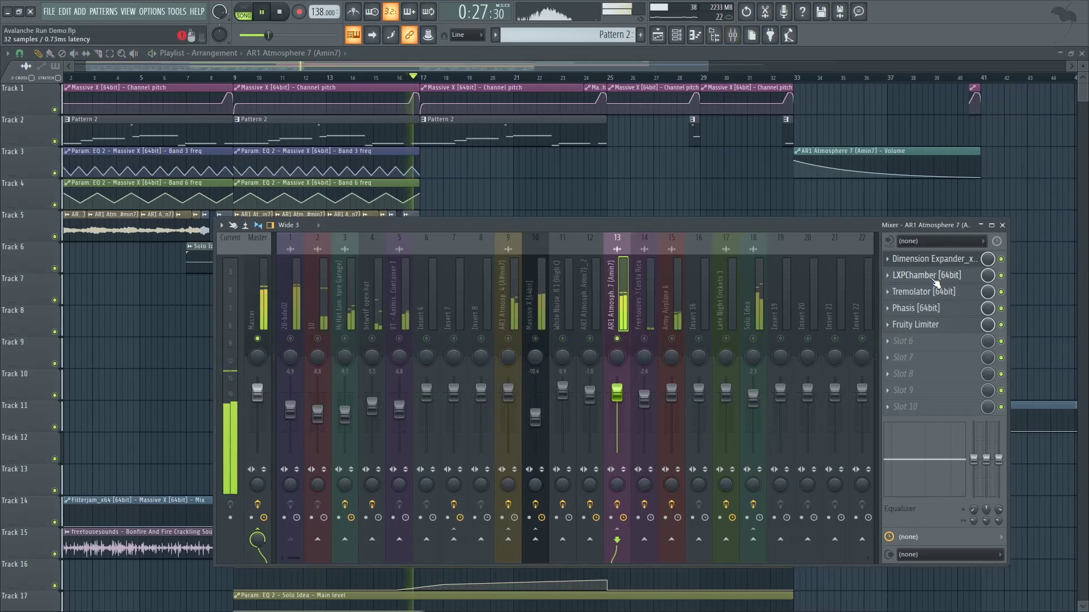
{"action": "left_click", "coordinate": [924, 292]}
{"action": "left_click", "coordinate": [934, 292]}
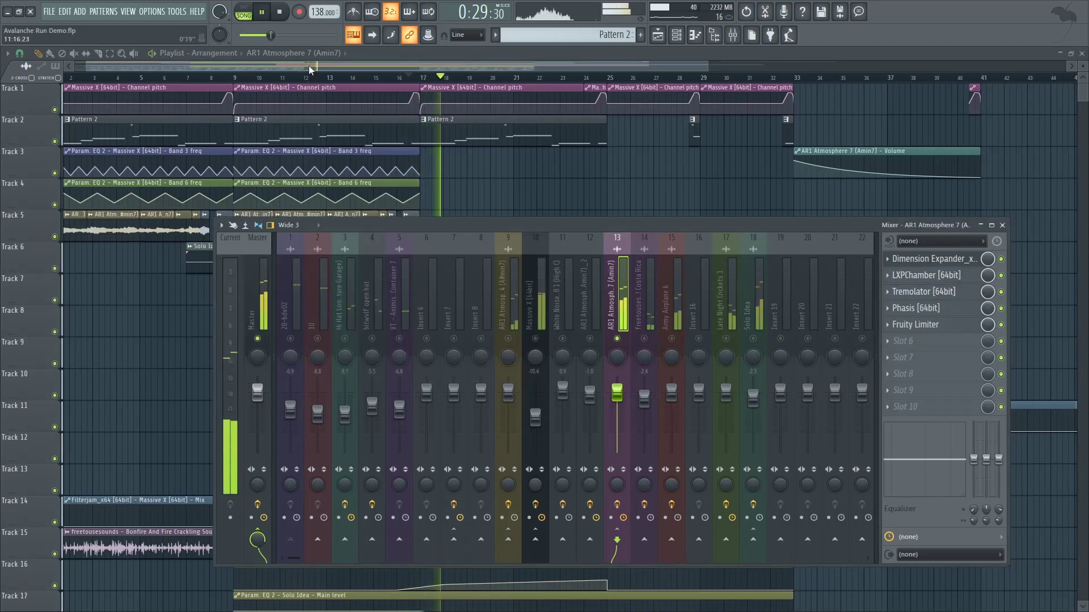
{"action": "left_click", "coordinate": [1002, 225]}
{"action": "scroll", "coordinate": [646, 277], "scroll_direction": "down", "scroll_amount": 6}
{"action": "key", "text": "space"}
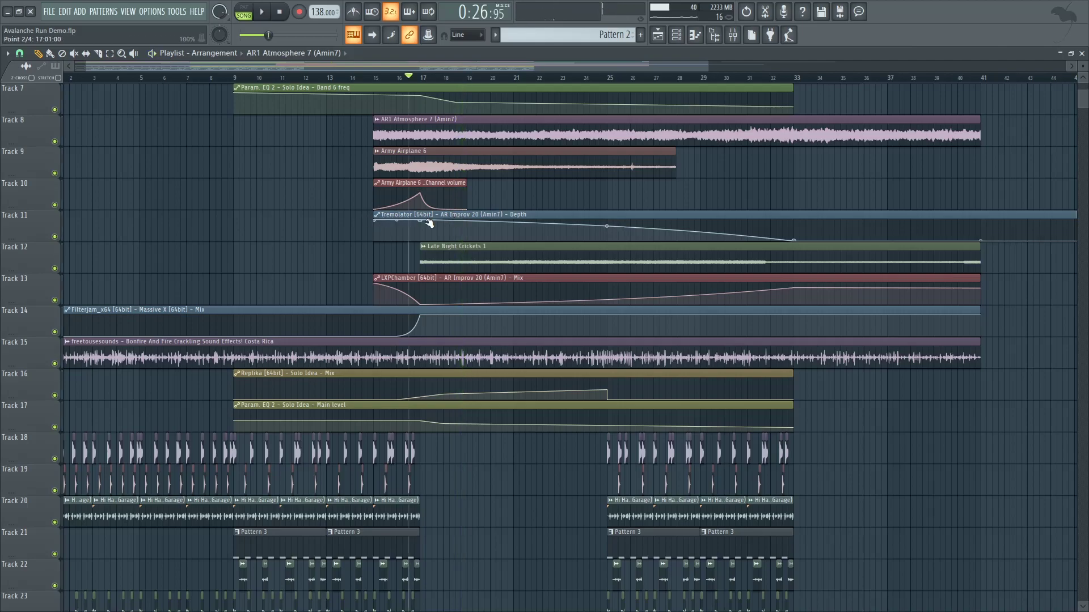
Step: Play the soloed atmosphere from around bar 32 to hear the end of the Tremolator Depth automation curve
{"action": "left_click", "coordinate": [798, 80]}
{"action": "scroll", "coordinate": [794, 100], "scroll_direction": "up", "scroll_amount": 4}
{"action": "left_click", "coordinate": [767, 77]}
{"action": "key", "text": "space"}
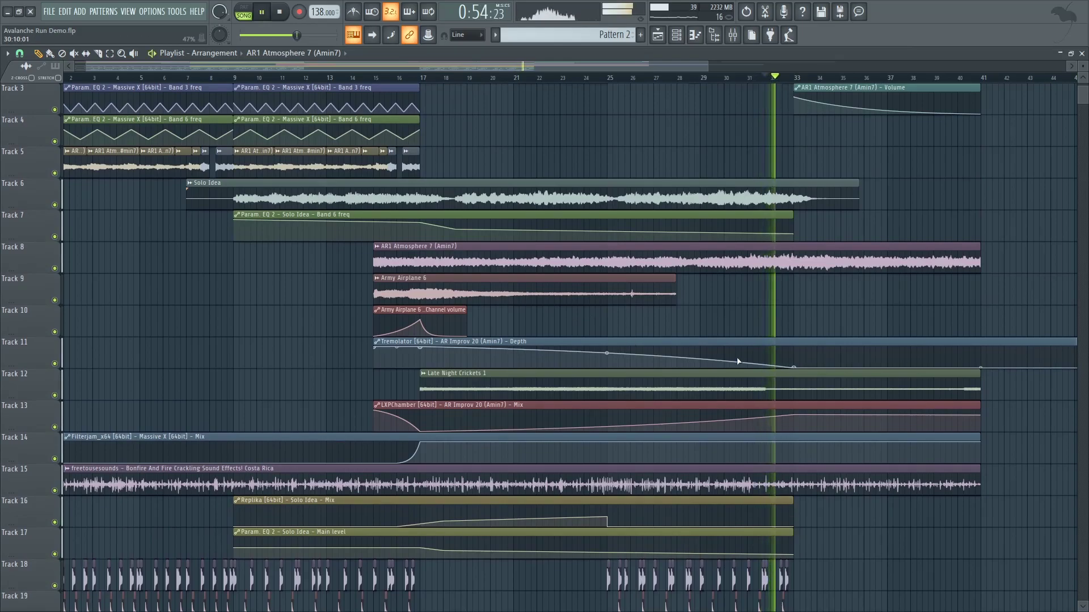
{"action": "key", "text": "space"}
Step: Examine the LXPChamber Mix automation on track 13, playing the atmosphere around bar 19 and around bar 34
{"action": "left_click", "coordinate": [443, 78]}
{"action": "scroll", "coordinate": [453, 340], "scroll_direction": "down", "scroll_amount": 1}
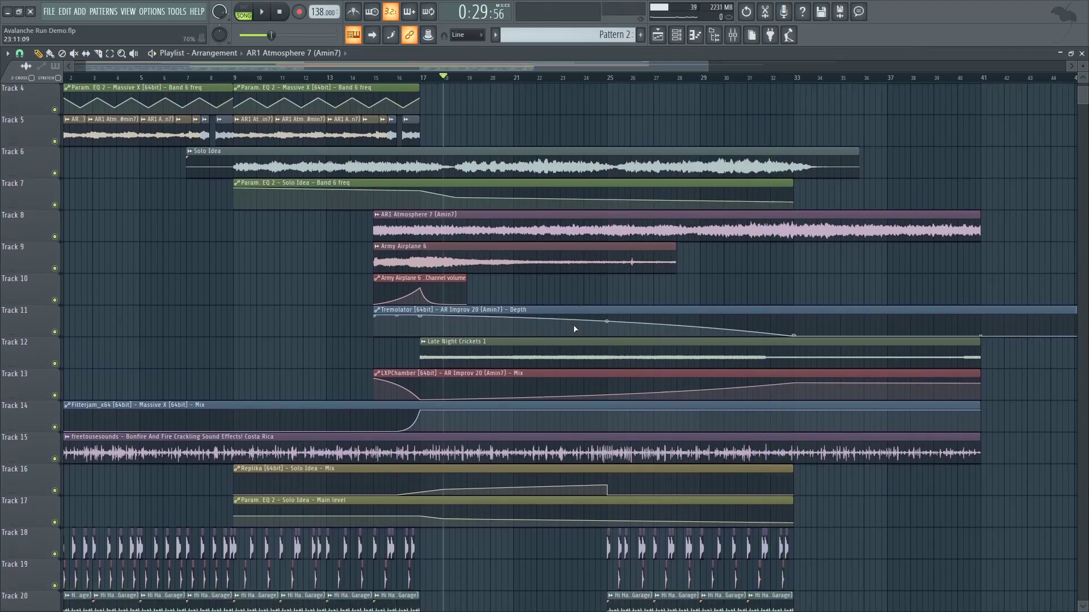
{"action": "left_click", "coordinate": [373, 78]}
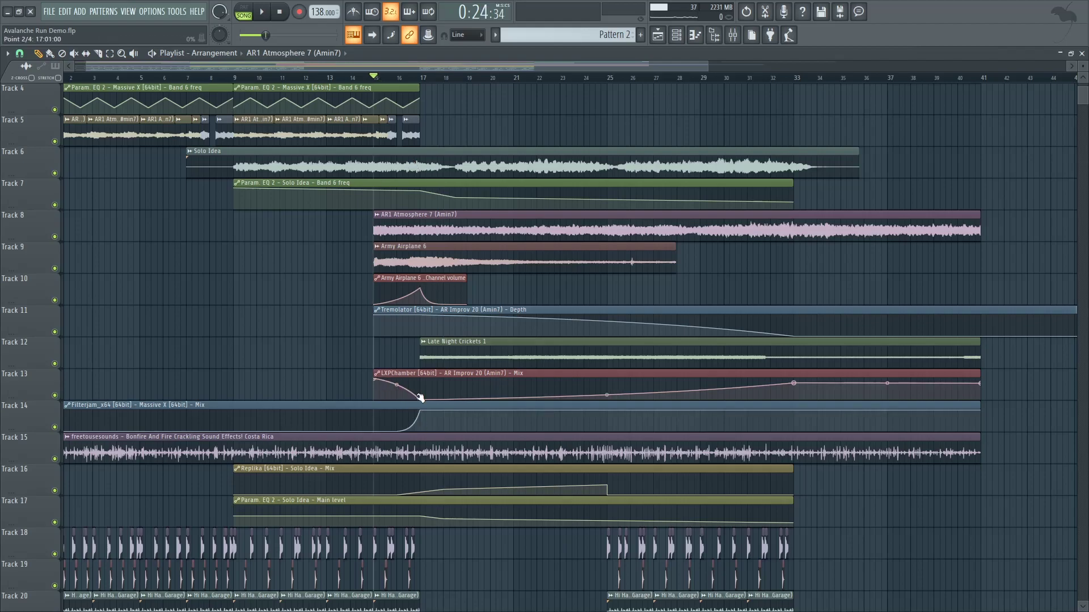
{"action": "left_click", "coordinate": [462, 78]}
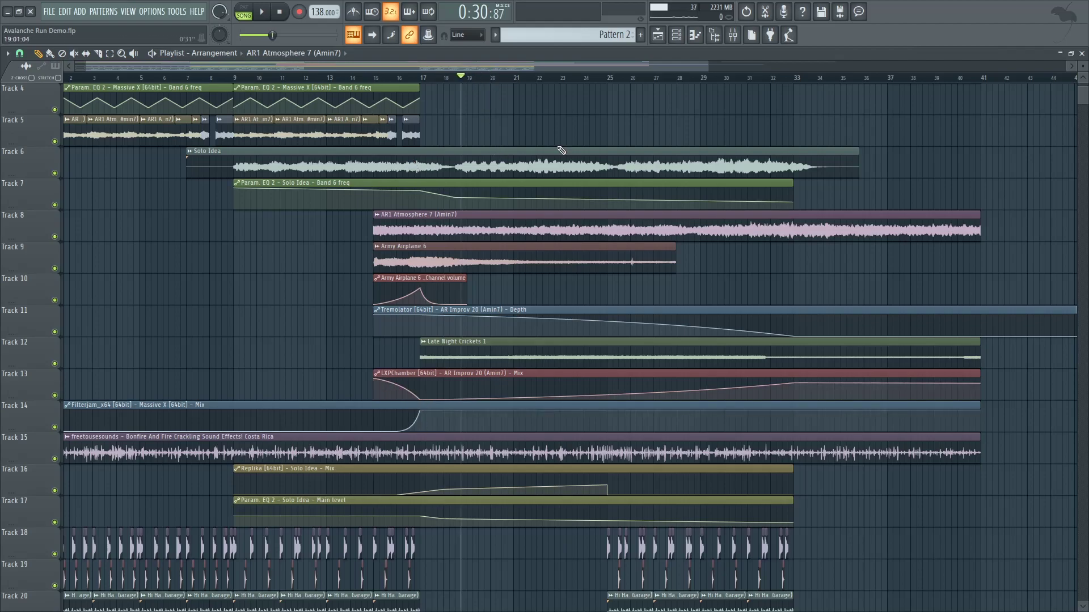
{"action": "key", "text": "space"}
{"action": "left_click", "coordinate": [766, 79]}
{"action": "left_click", "coordinate": [821, 78]}
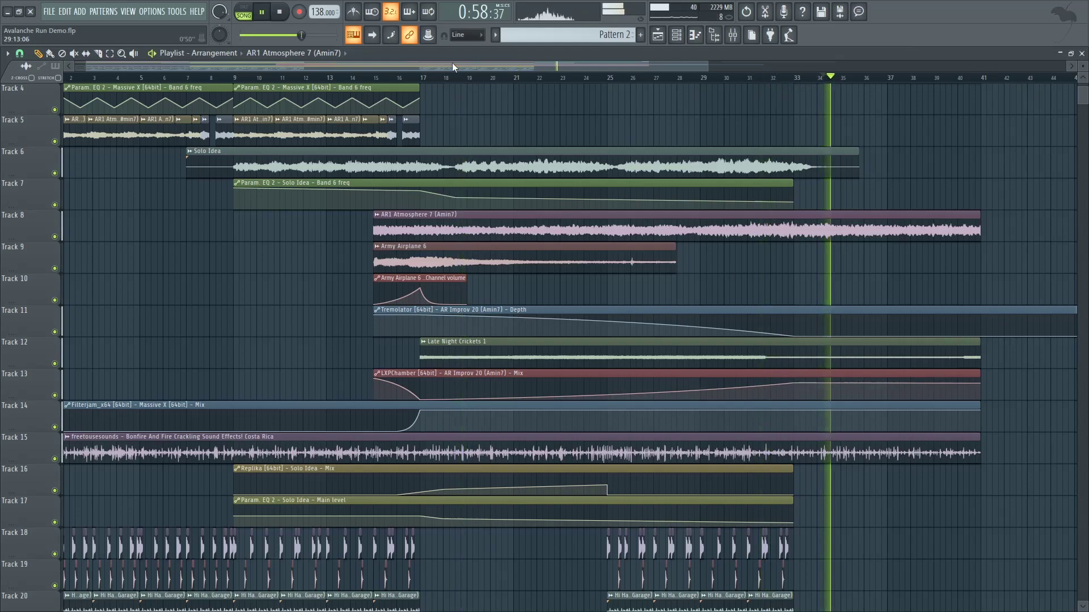
{"action": "key", "text": "space"}
Step: Compare the atmosphere's sound by playing it from bar 17 and from around bar 30
{"action": "left_click", "coordinate": [425, 77]}
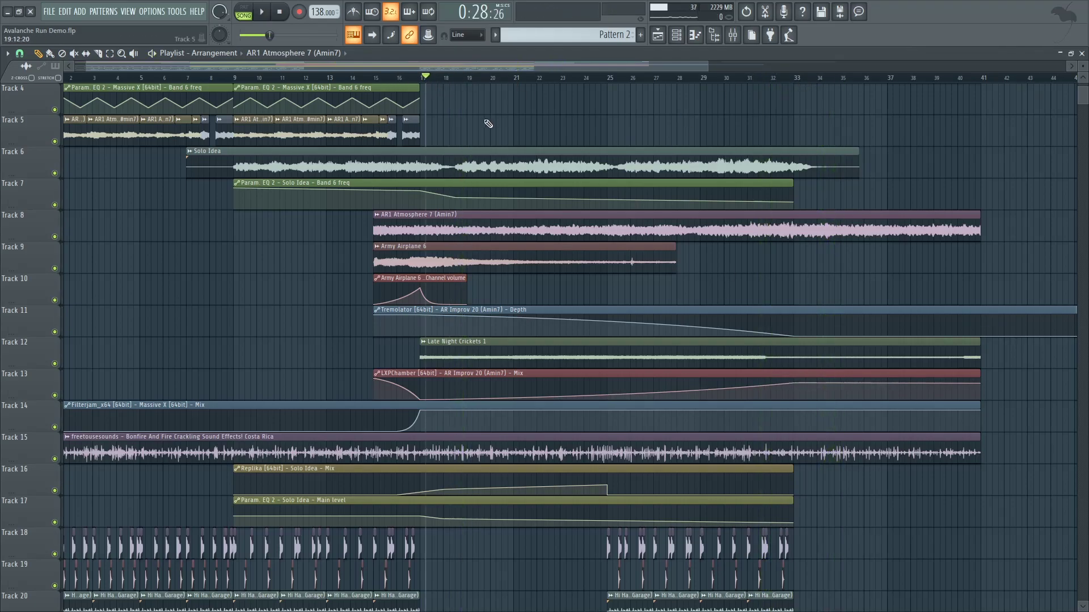
{"action": "key", "text": "space"}
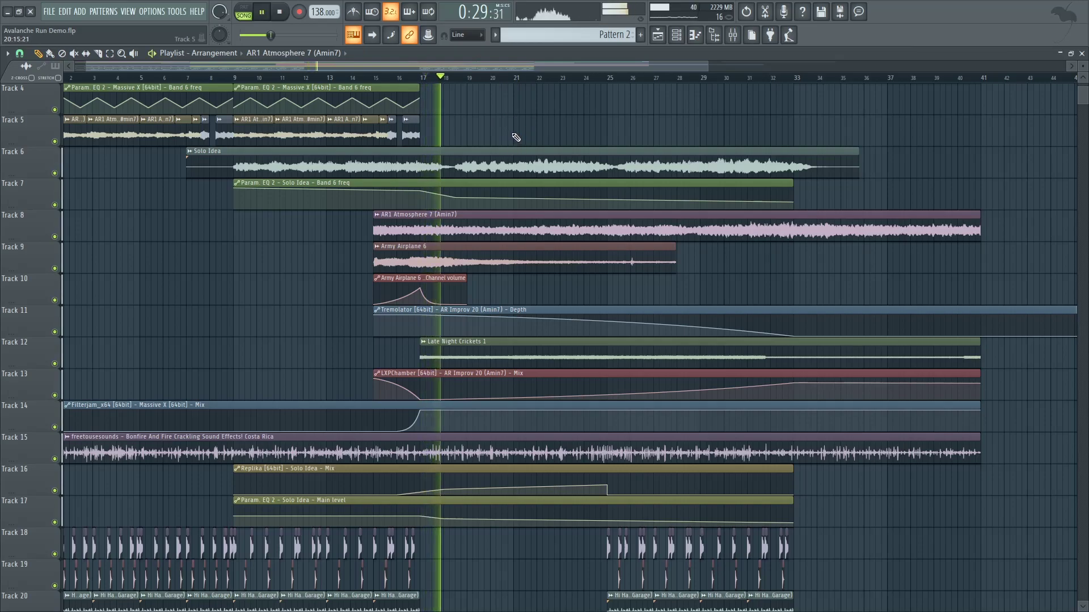
{"action": "left_click", "coordinate": [732, 78]}
{"action": "key", "text": "space"}
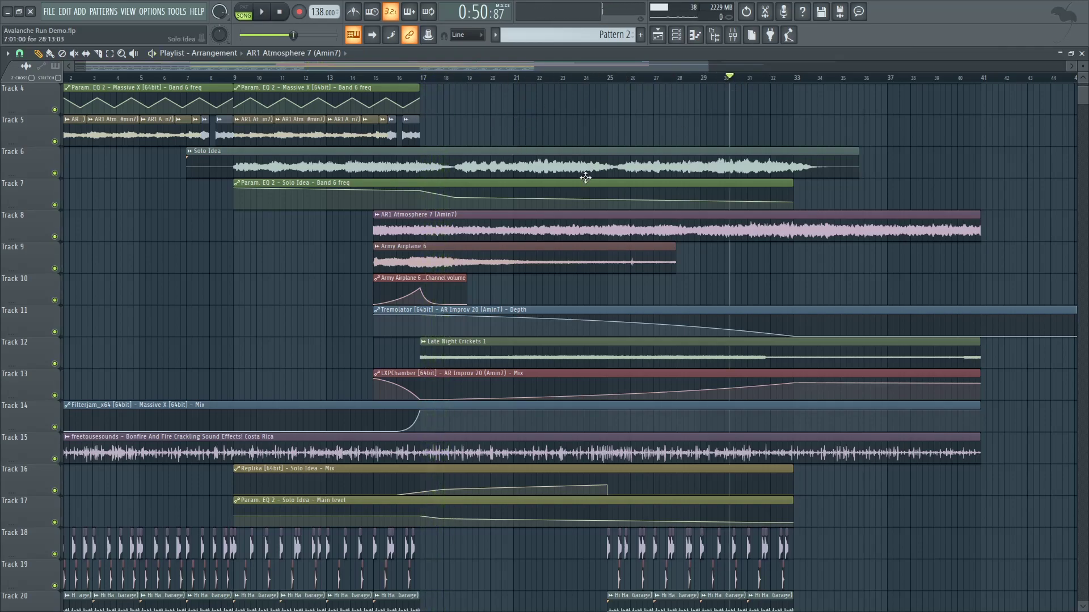
Step: Play the AR1 Atmosphere 7 Volume automation on track 3 from bar 33, jumping to around bars 37 and 39
{"action": "scroll", "coordinate": [585, 178], "scroll_direction": "up", "scroll_amount": 3}
{"action": "left_click", "coordinate": [788, 79]}
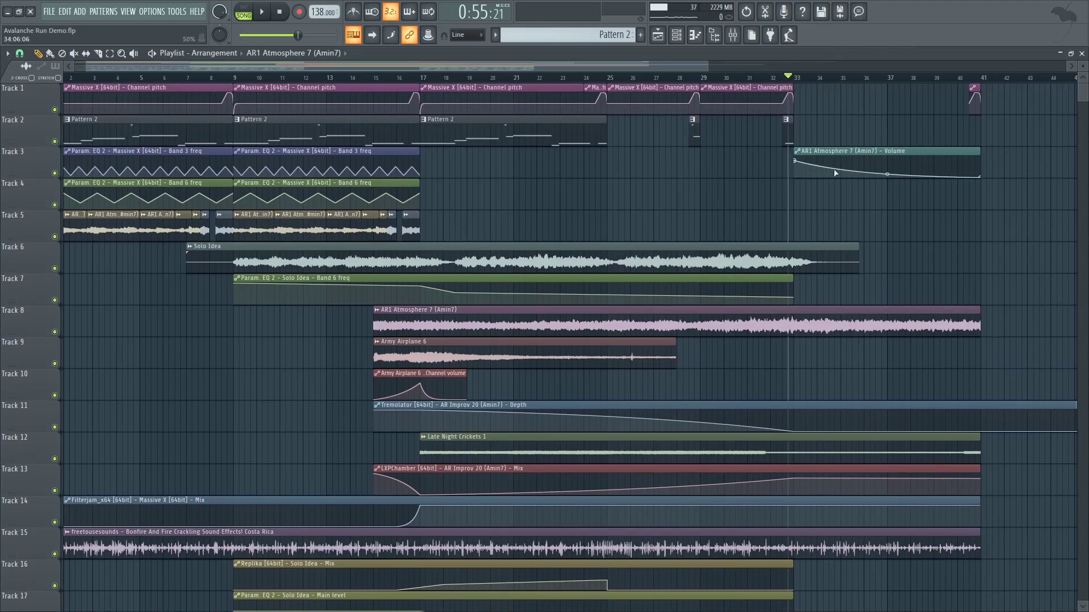
{"action": "key", "text": "space"}
{"action": "left_click", "coordinate": [880, 78]}
{"action": "left_click", "coordinate": [930, 78]}
{"action": "key", "text": "space"}
Step: Solo the AR1 Atmosphere 7 and Solo Idea mixer tracks and play from bar 18 with Solo Idea's Fruity parametric EQ 2 open
{"action": "key", "text": "F9"}
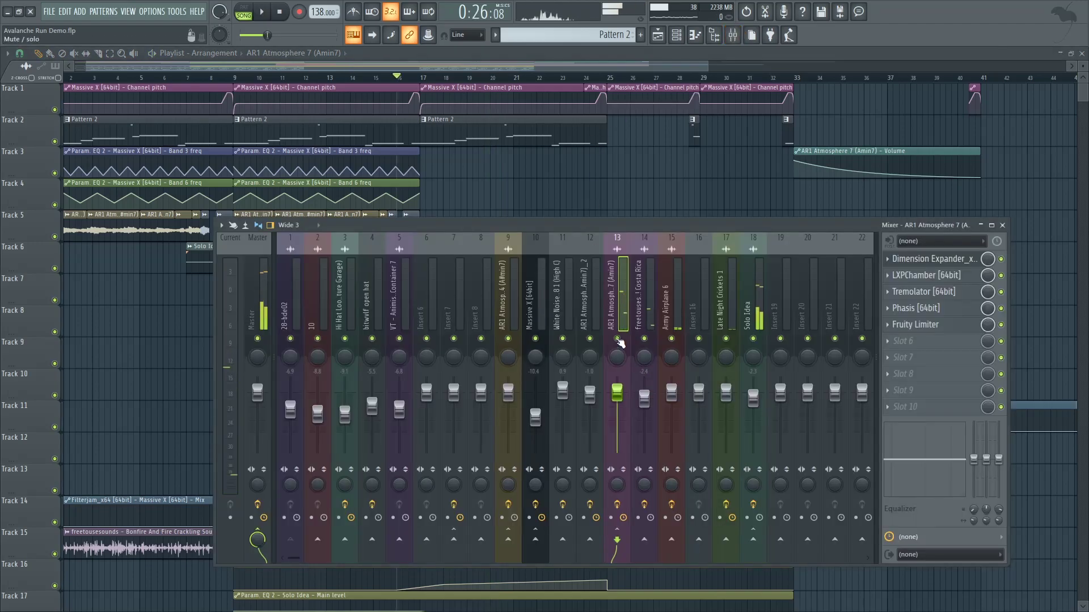
{"action": "left_click", "coordinate": [753, 345]}
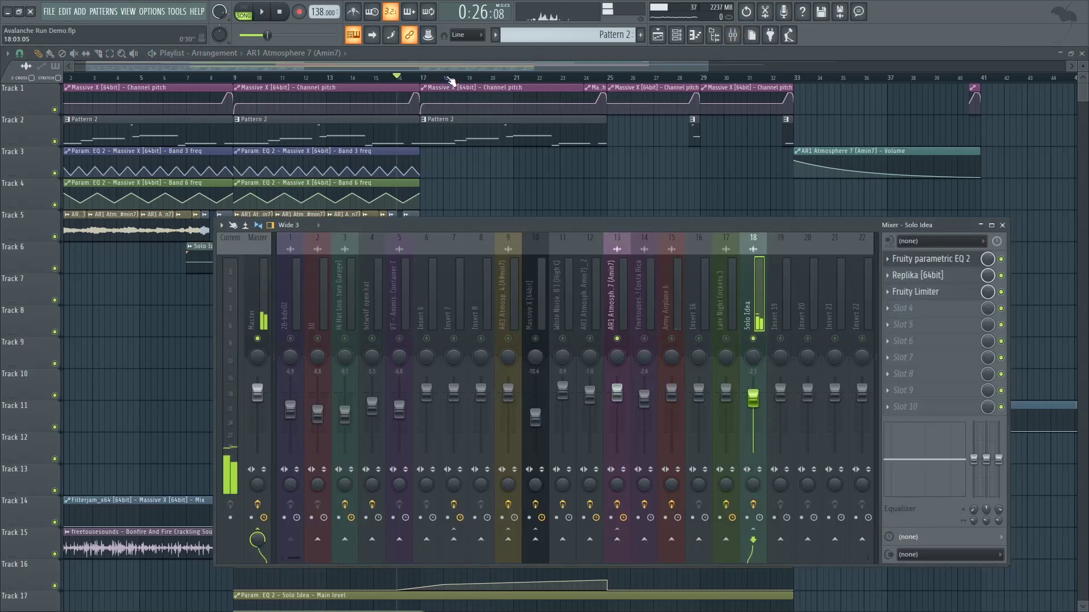
{"action": "left_click", "coordinate": [451, 79]}
{"action": "key", "text": "F9"}
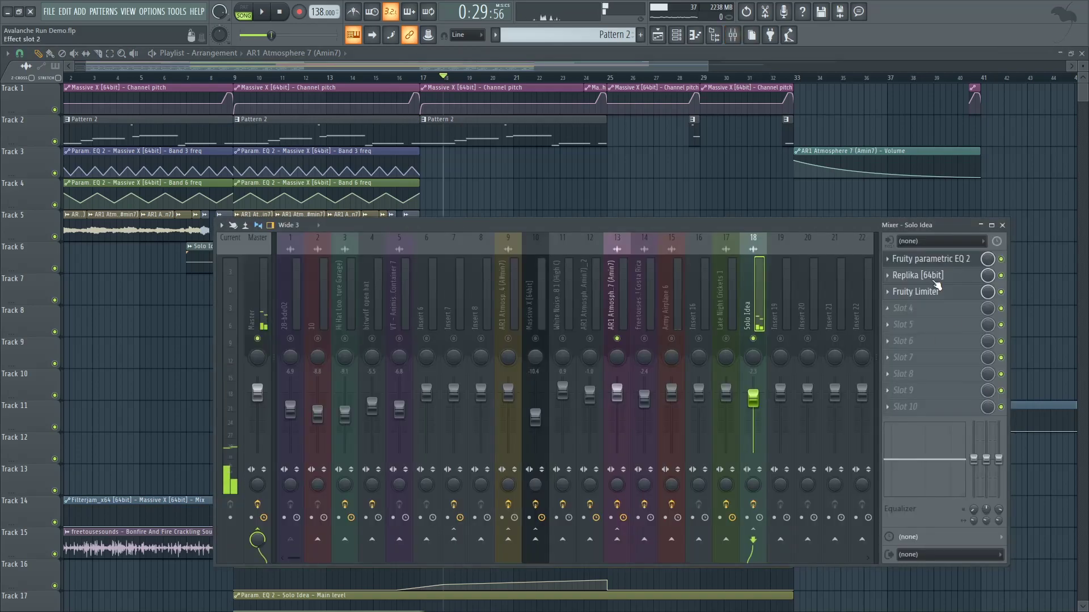
{"action": "left_click", "coordinate": [932, 259]}
{"action": "key", "text": "space"}
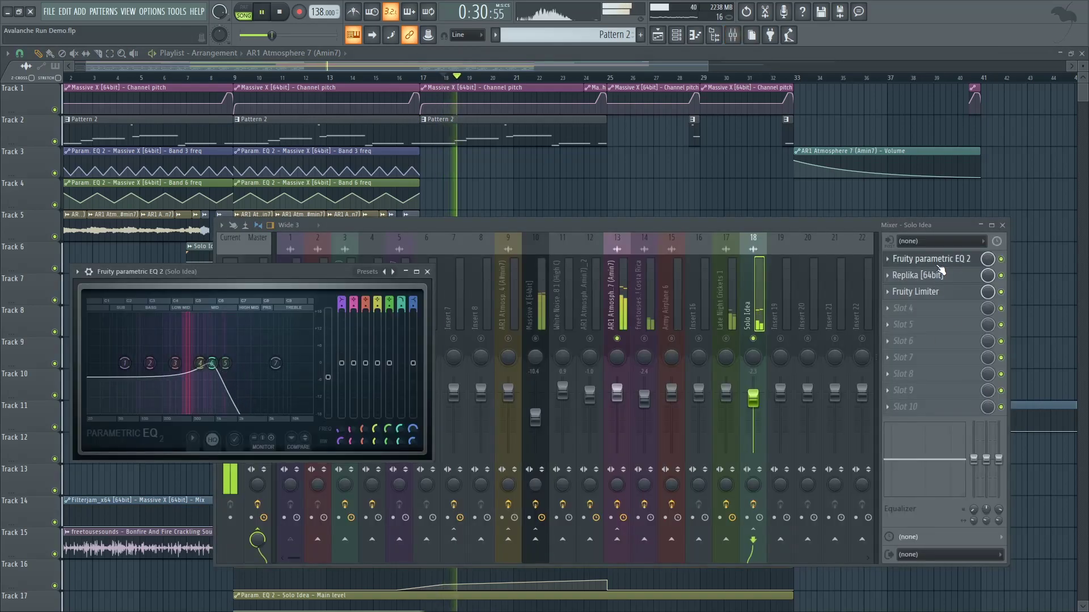
Step: Mute AR1 Atmosphere 7 to hear Solo Idea alone through its parametric EQ, and stop playback
{"action": "left_click", "coordinate": [619, 340]}
{"action": "left_click", "coordinate": [198, 274]}
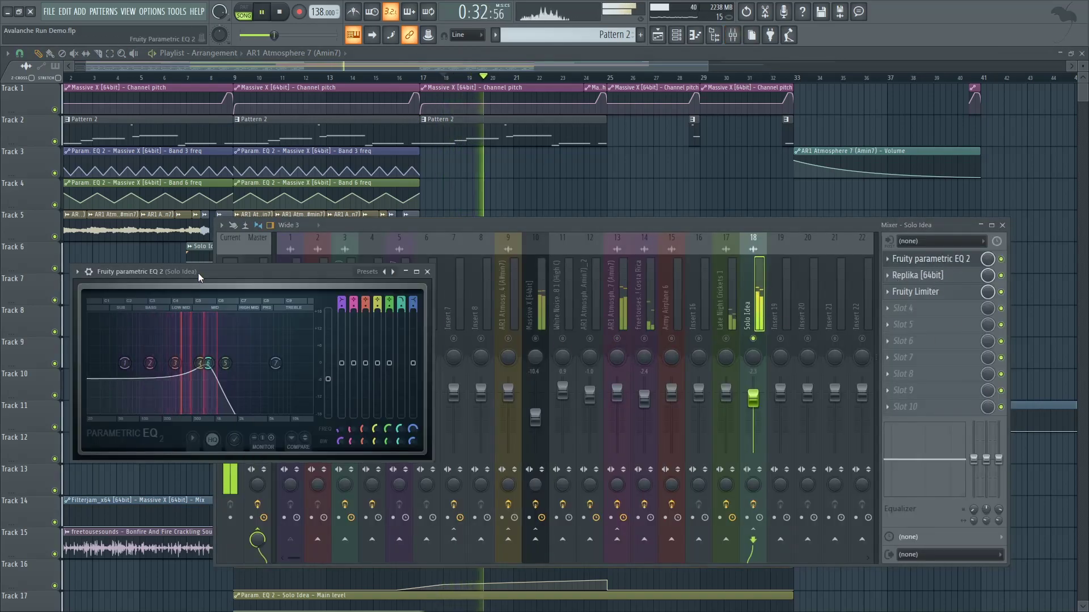
{"action": "key", "text": "space"}
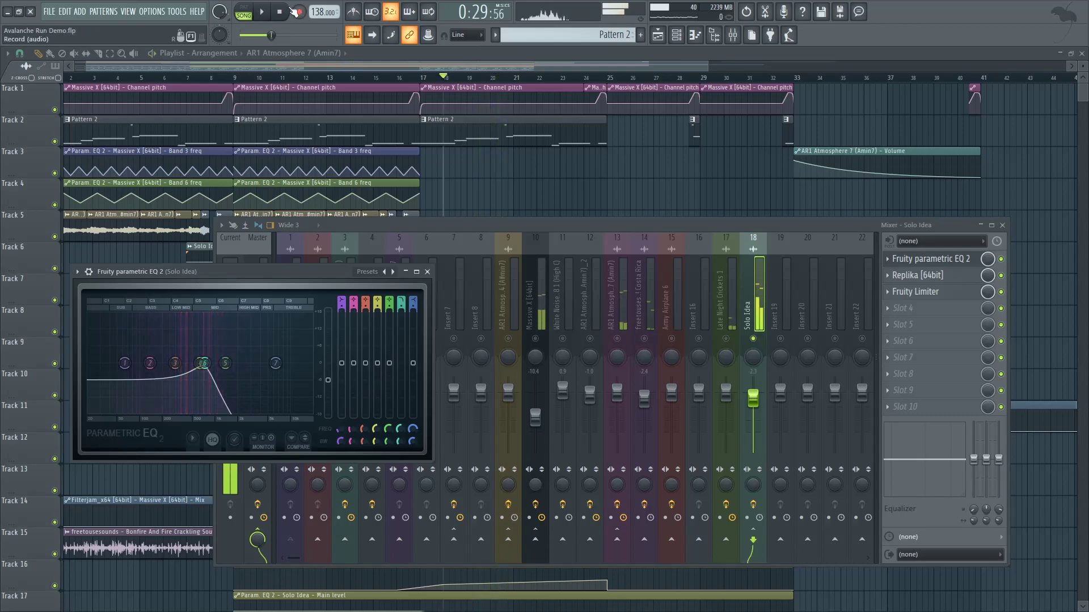
Step: Inspect the Filterjam effect on the Massive X mixer track, and play that track soloed from just before bar 16
{"action": "left_click", "coordinate": [528, 307]}
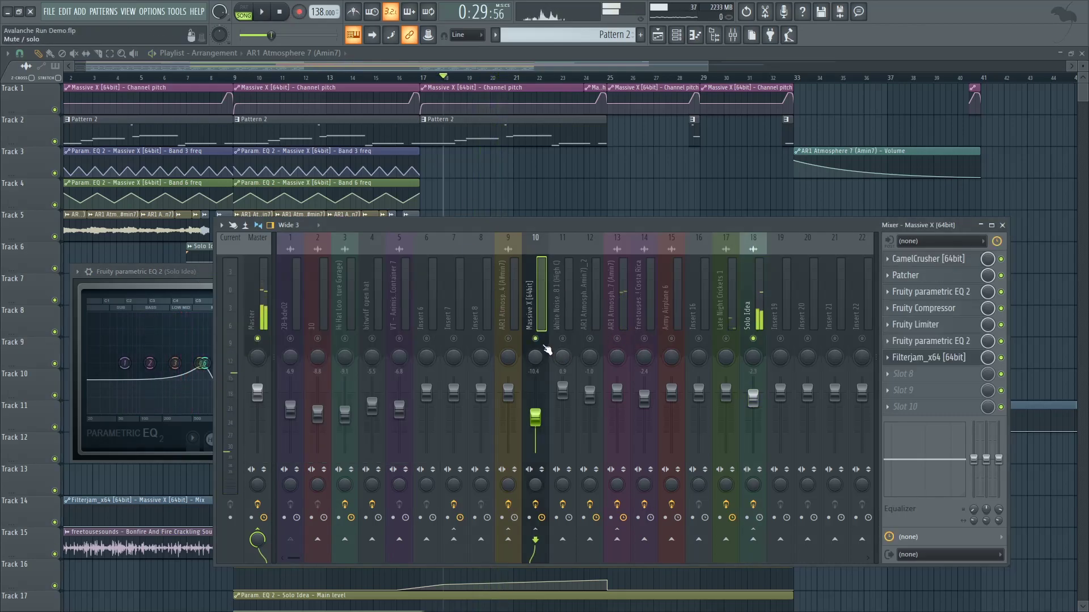
{"action": "left_click", "coordinate": [927, 362]}
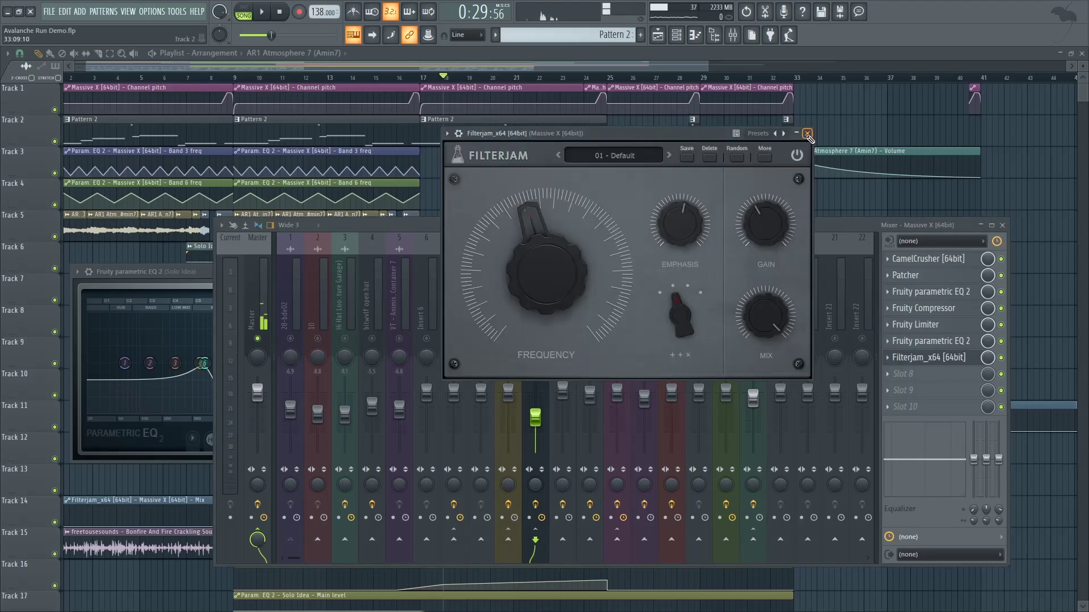
{"action": "left_click", "coordinate": [807, 134]}
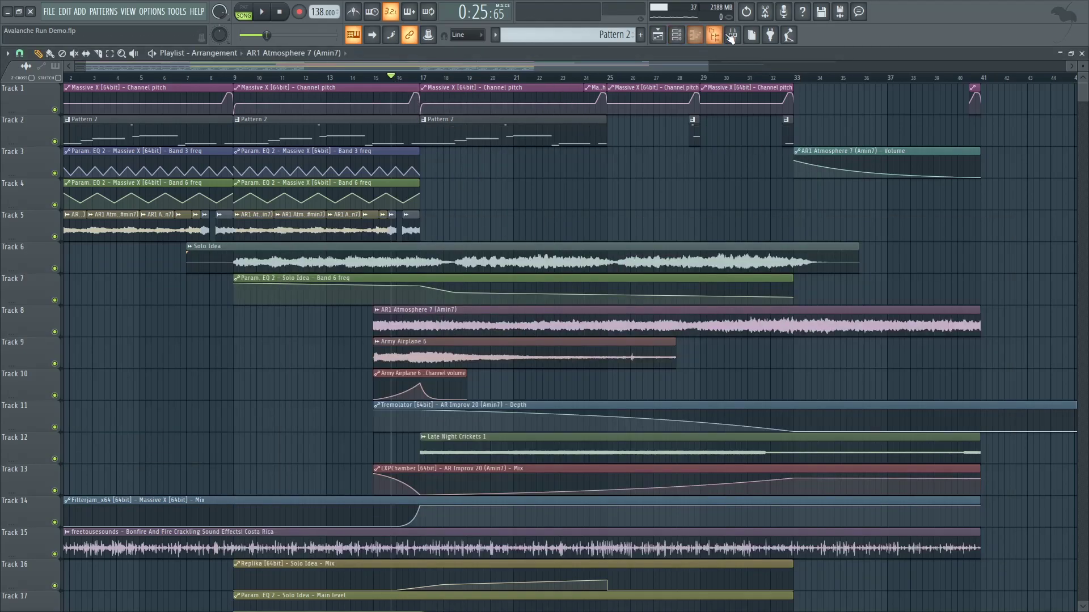
{"action": "left_click", "coordinate": [726, 37]}
{"action": "key", "text": "space"}
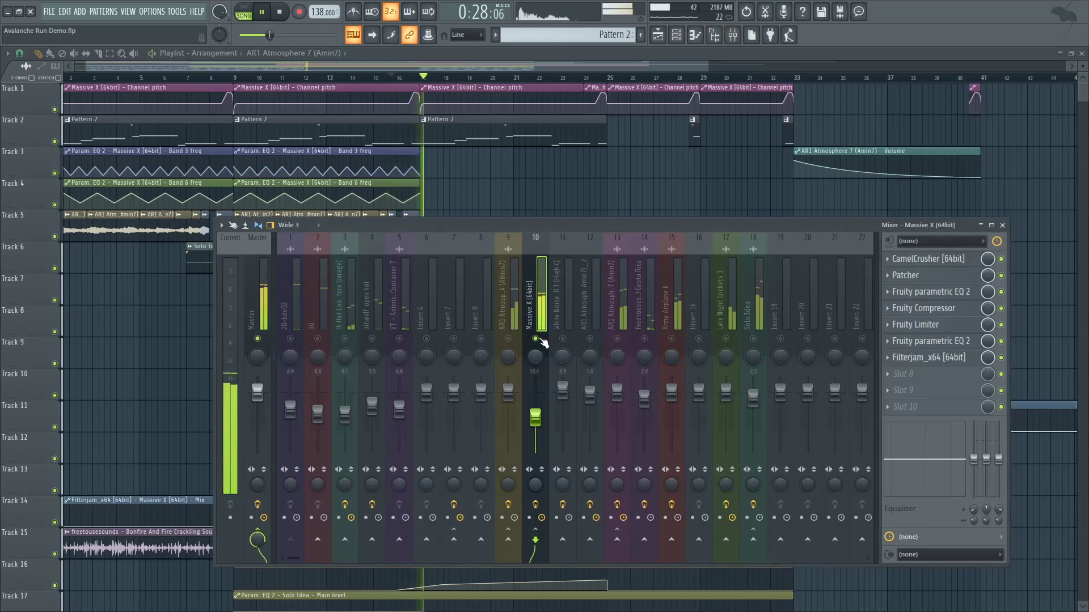
Step: Stop playback and unsolo the Massive X mixer track
{"action": "key", "text": "space"}
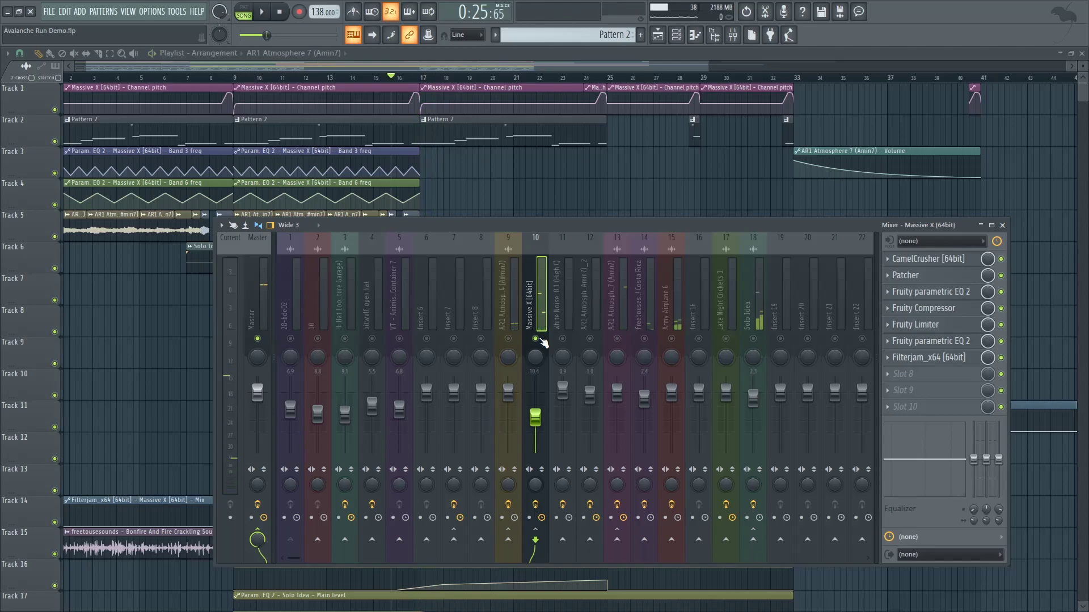
{"action": "right_click", "coordinate": [542, 341]}
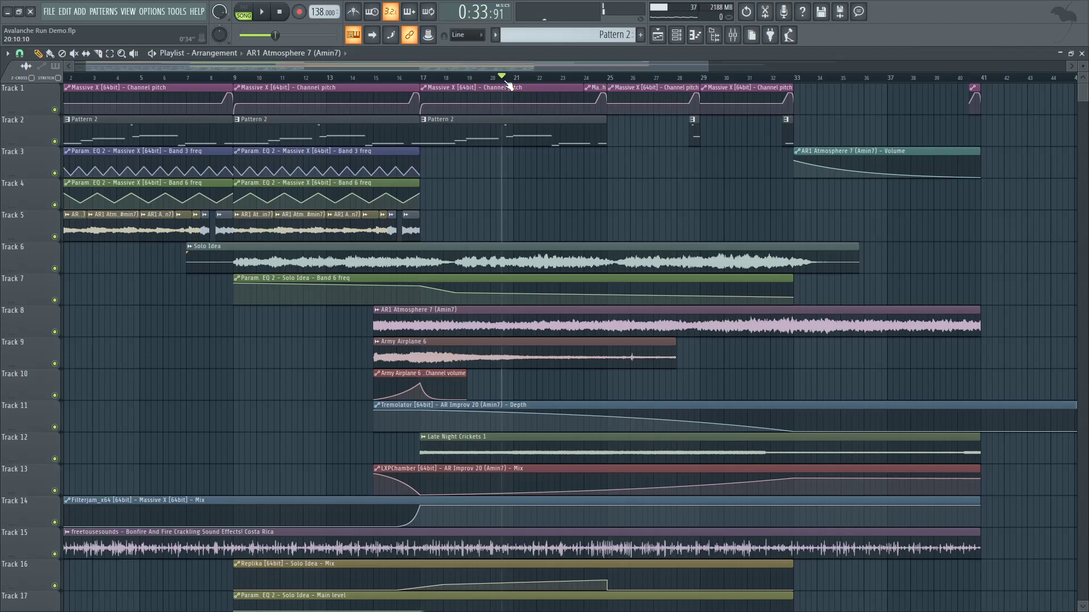
Step: Solo Late Night Crickets 1 on playlist track 12 and play it briefly
{"action": "scroll", "coordinate": [573, 312], "scroll_direction": "down", "scroll_amount": 2}
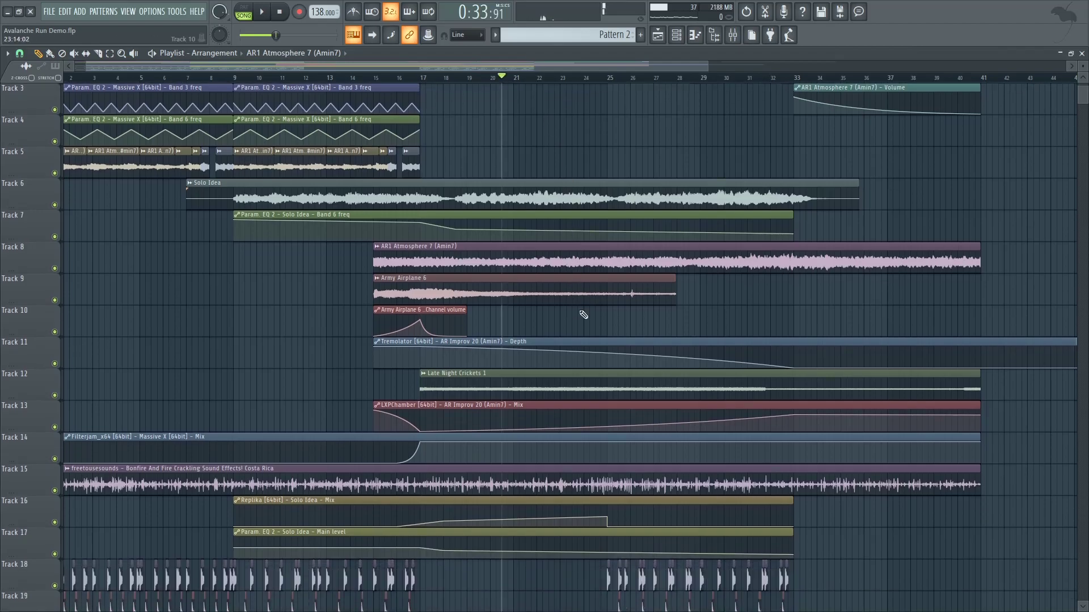
{"action": "right_click", "coordinate": [53, 395]}
{"action": "key", "text": "space"}
{"action": "key", "text": "space"}
Step: Solo Army Airplane 6 and its channel volume automation on tracks 9 and 10, and play them around bar 17
{"action": "right_click", "coordinate": [54, 332]}
{"action": "left_click", "coordinate": [54, 301]}
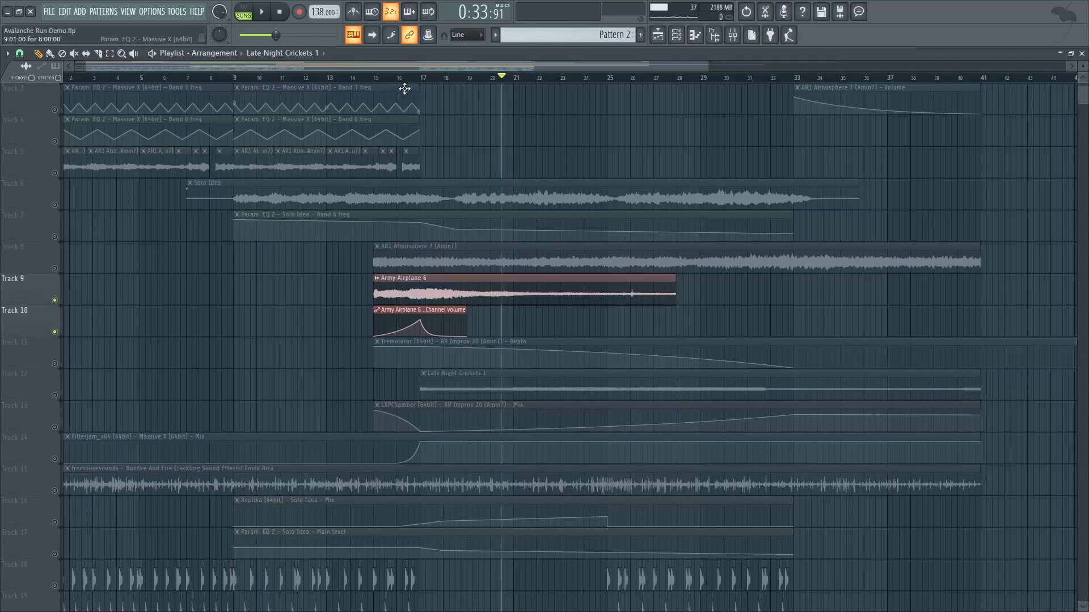
{"action": "key", "text": "space"}
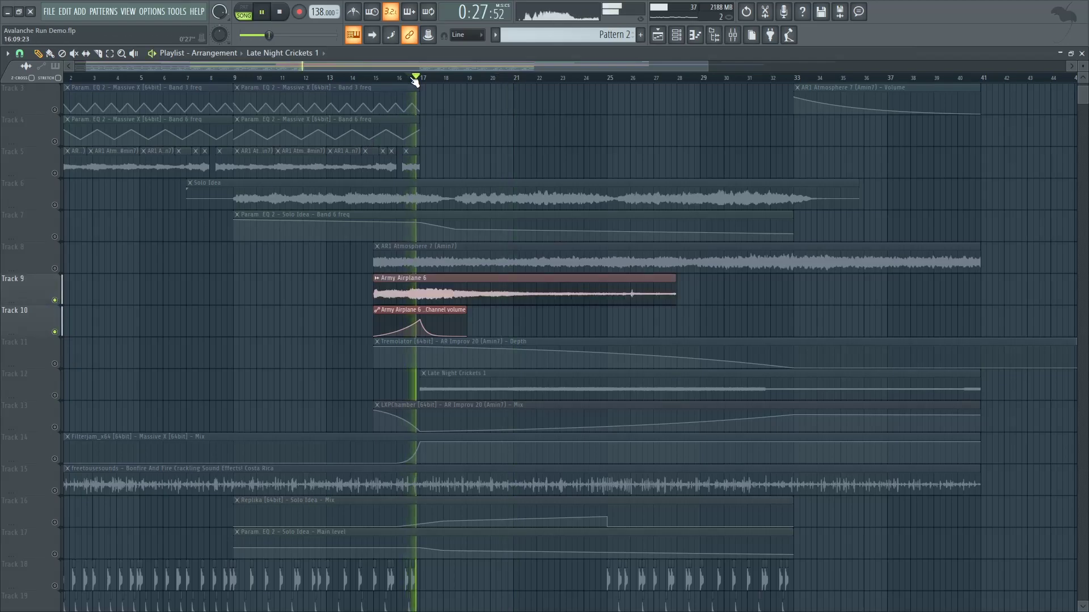
{"action": "key", "text": "space"}
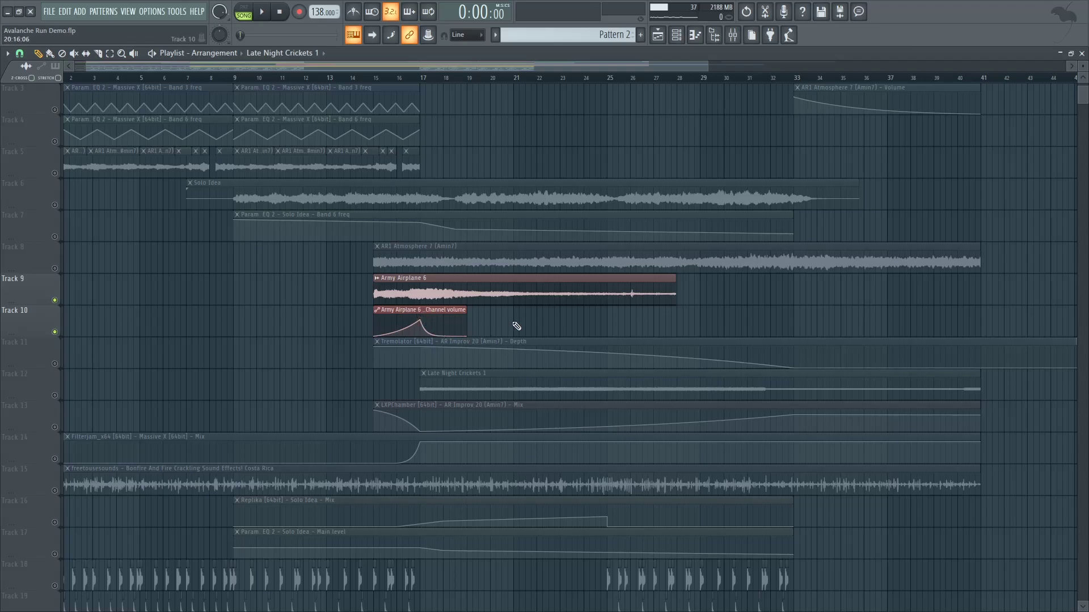
Step: Reactivate all the playlist tracks muted by the solo
{"action": "scroll", "coordinate": [516, 327], "scroll_direction": "down", "scroll_amount": 5}
{"action": "scroll", "coordinate": [516, 326], "scroll_direction": "up", "scroll_amount": 3}
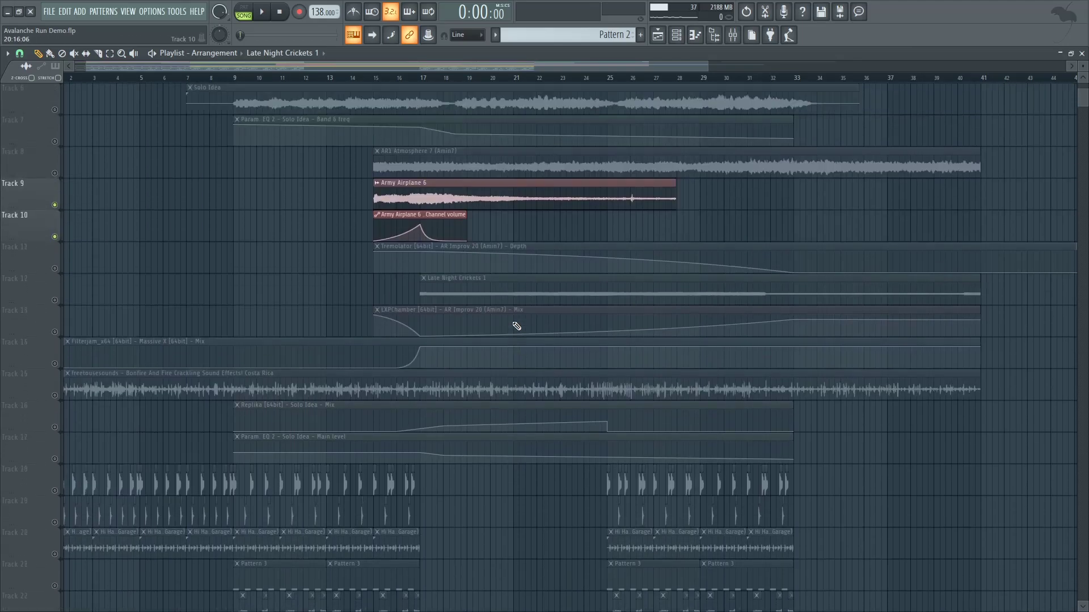
{"action": "right_click", "coordinate": [55, 269]}
{"action": "scroll", "coordinate": [600, 110], "scroll_direction": "down", "scroll_amount": 4}
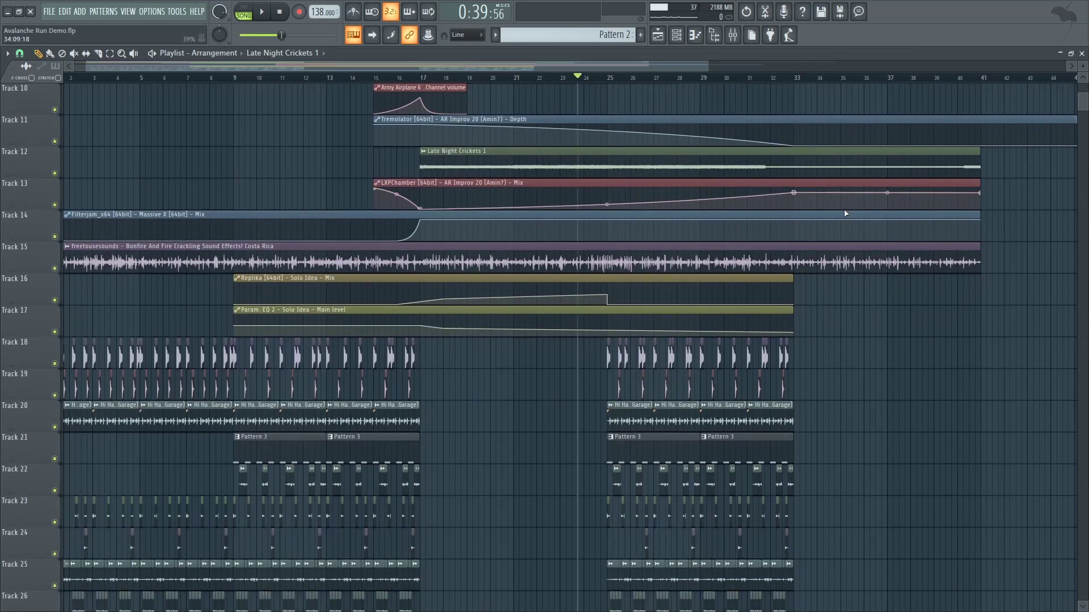
Step: Isolate mixer tracks 1 to 7 and 9, and play them from about bar 24 with Insert 7's Fruity parametric EQ 2 open
{"action": "left_click", "coordinate": [736, 31]}
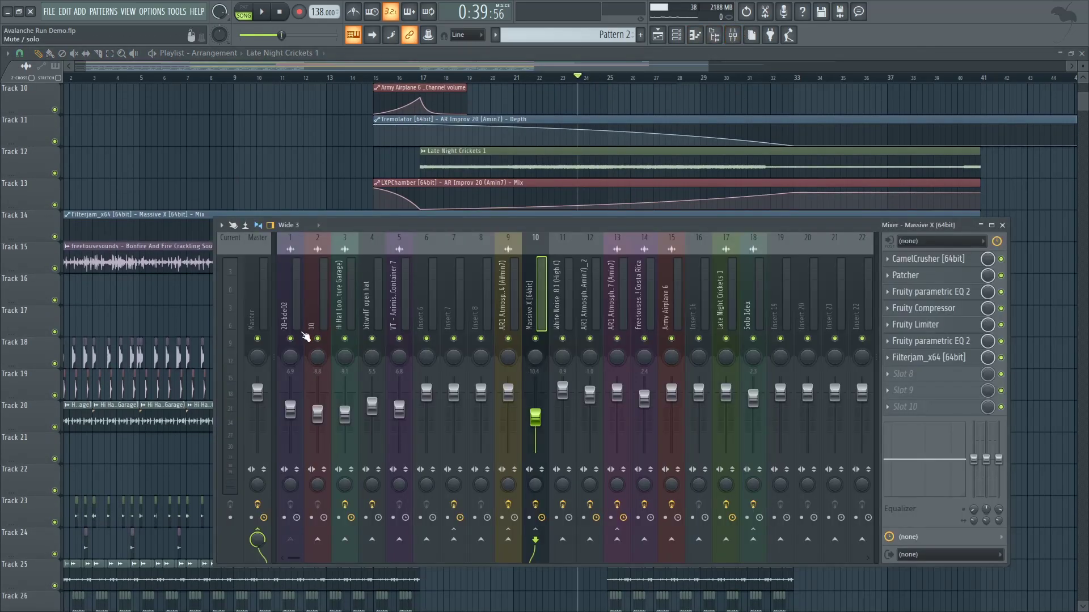
{"action": "left_click_drag", "start_coordinate": [313, 338], "coordinate": [372, 340]}
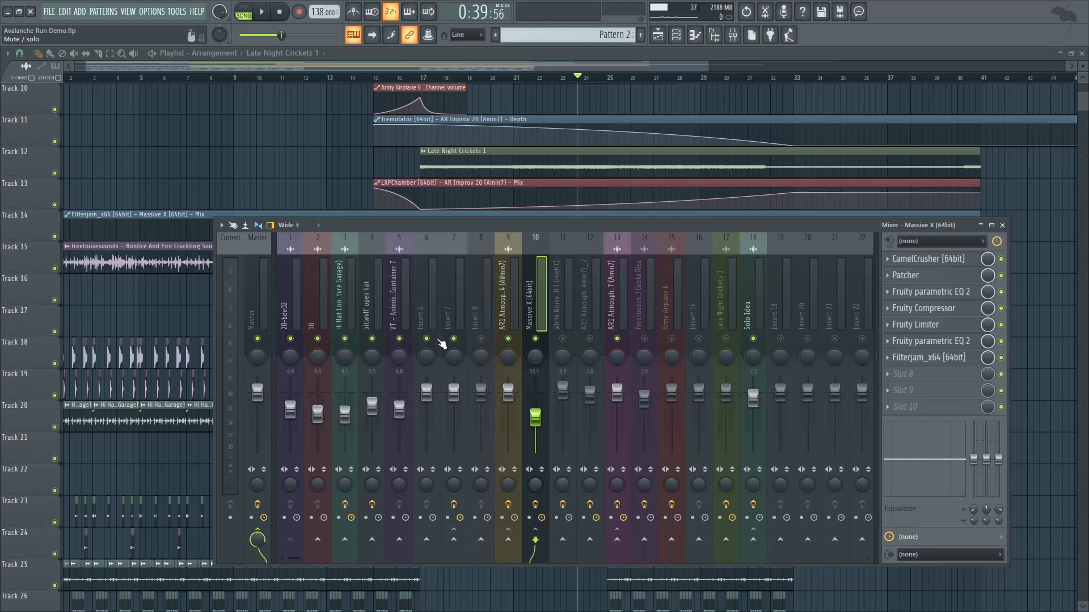
{"action": "key", "text": "space"}
{"action": "left_click", "coordinate": [449, 347]}
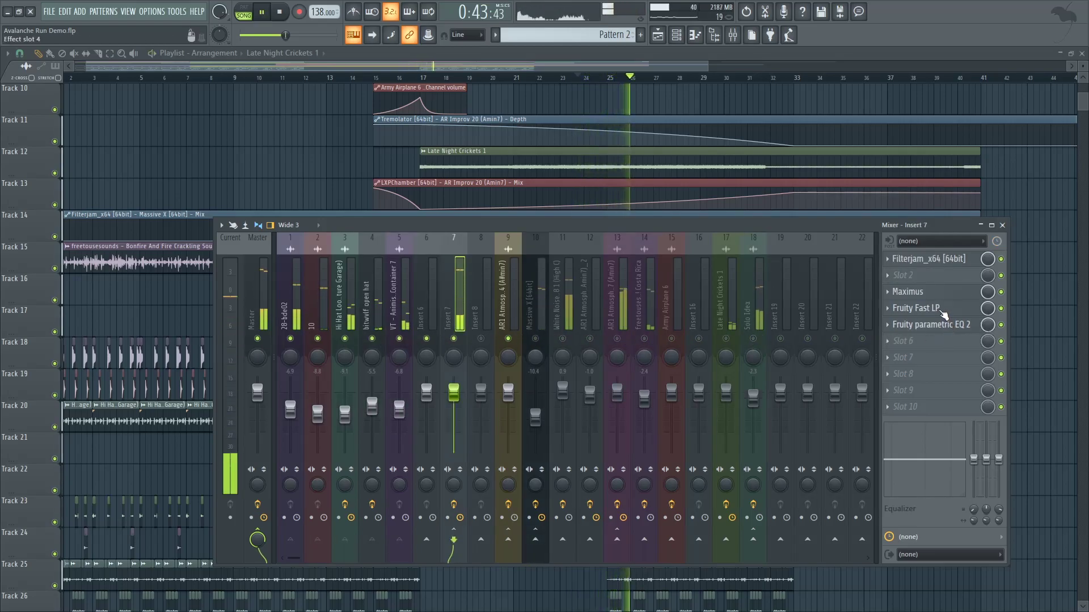
{"action": "left_click", "coordinate": [936, 326]}
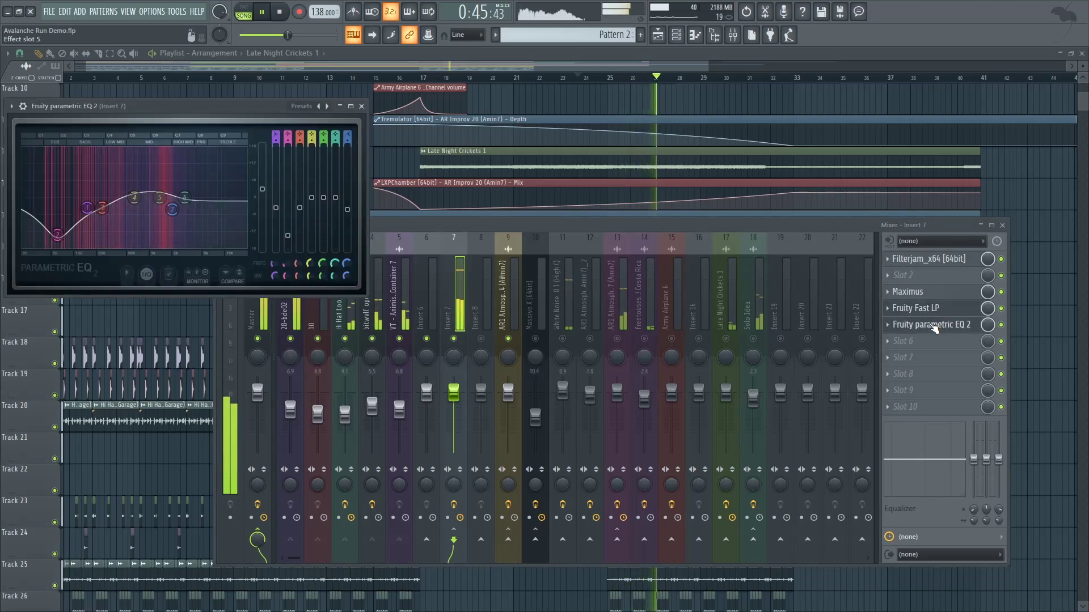
{"action": "key", "text": "space"}
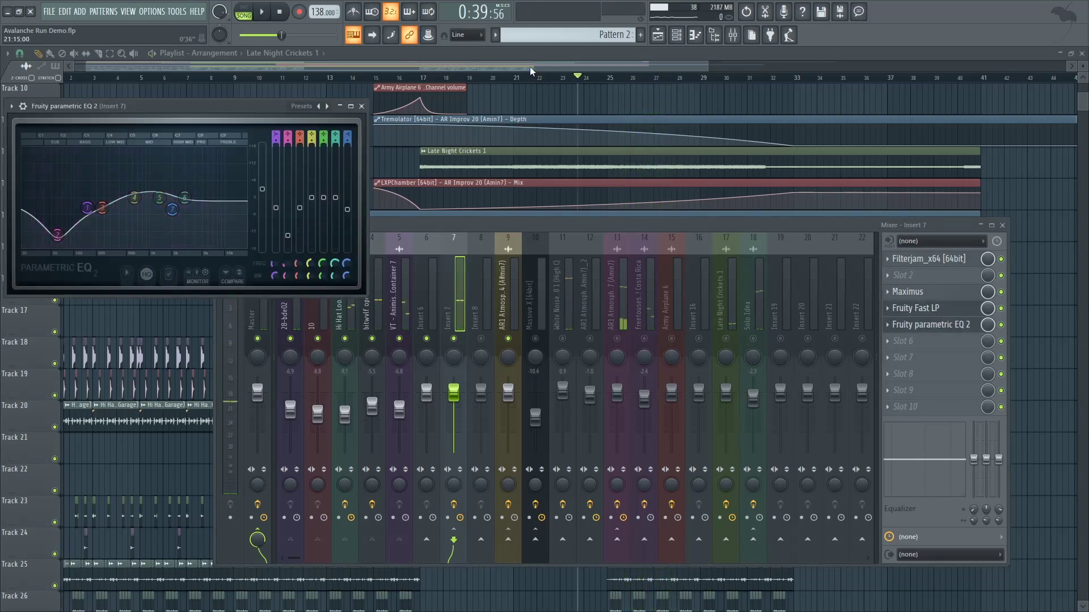
Step: Play the drums from bar 25 with Insert 7's Fruity Fast LP and Fruity parametric EQ 2 bypassed, and replay the section for comparison
{"action": "left_click", "coordinate": [609, 75]}
{"action": "left_click", "coordinate": [731, 37]}
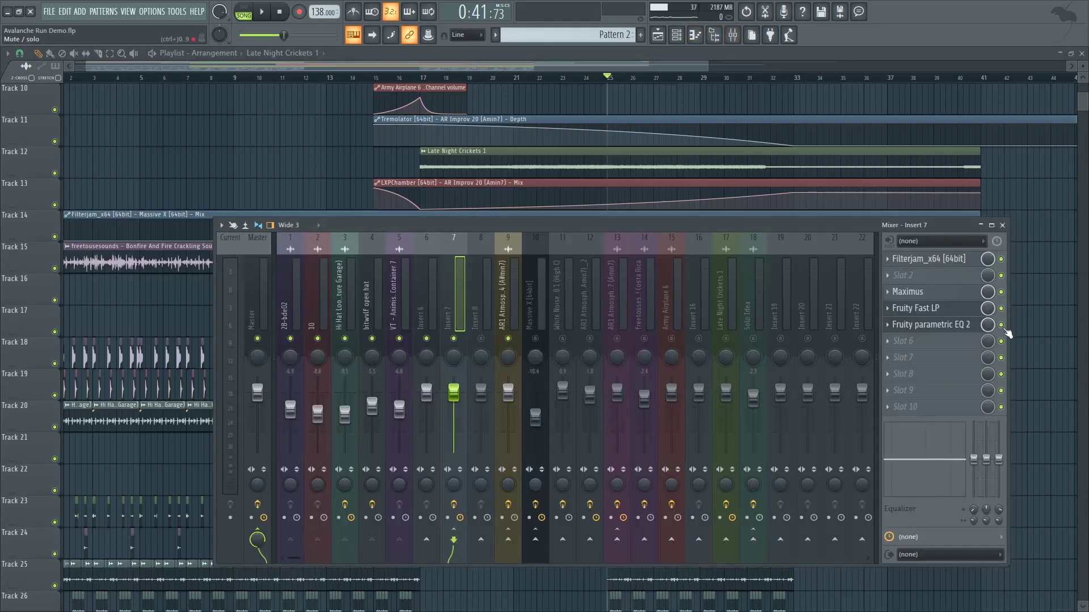
{"action": "key", "text": "space"}
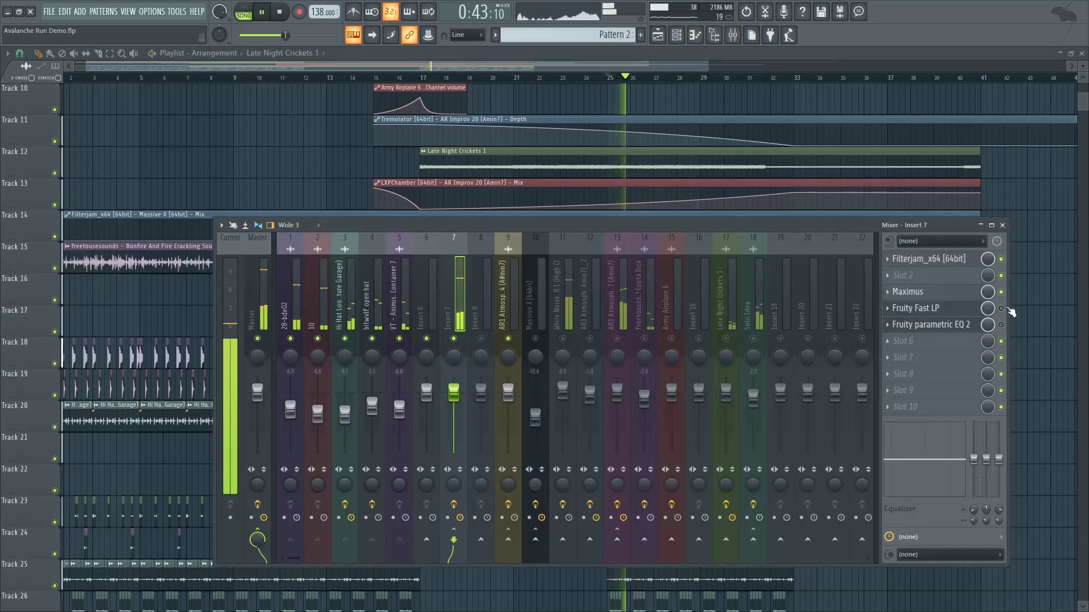
{"action": "key", "text": "space"}
{"action": "left_click_drag", "start_coordinate": [671, 226], "coordinate": [644, 248]}
{"action": "key", "text": "space"}
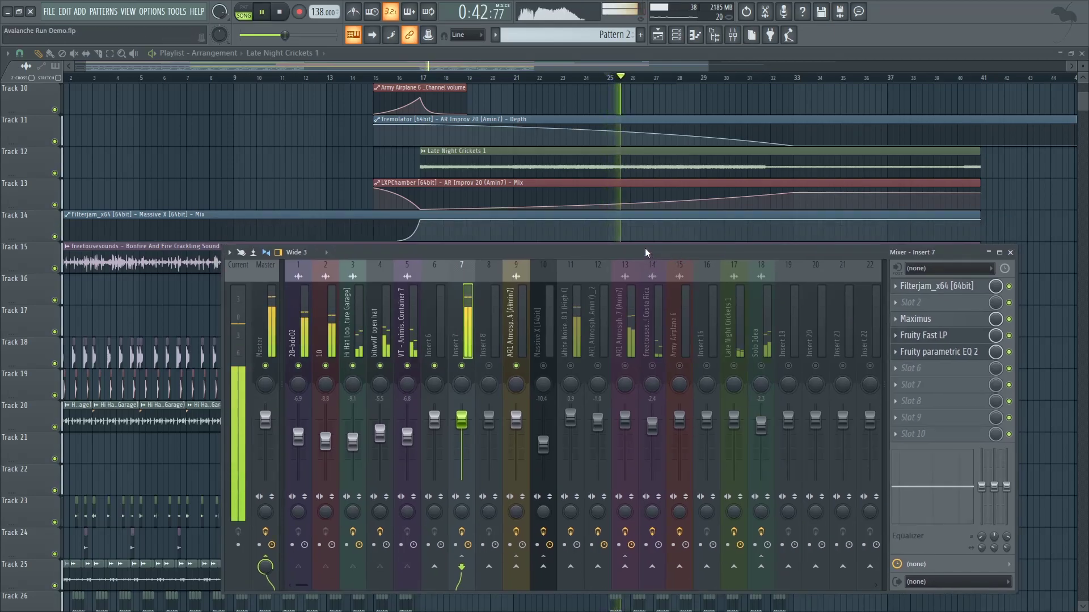
{"action": "key", "text": "space"}
Step: Unmute the White Noise 808 1 mixer track and inspect its Fruity parametric EQ 2 and CamelCrusher effects
{"action": "left_click", "coordinate": [572, 349]}
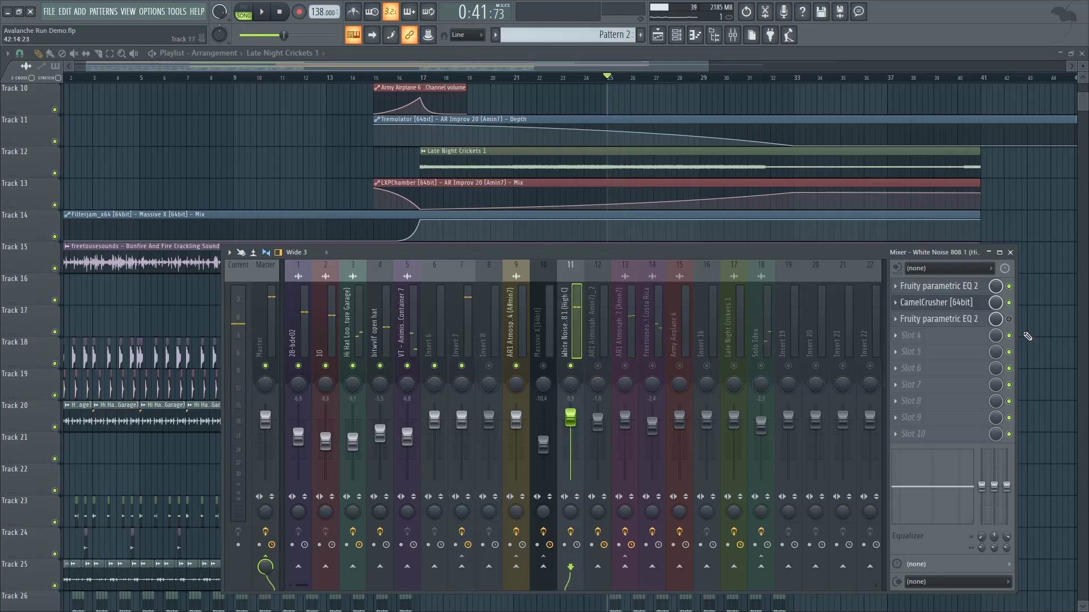
{"action": "left_click", "coordinate": [969, 292]}
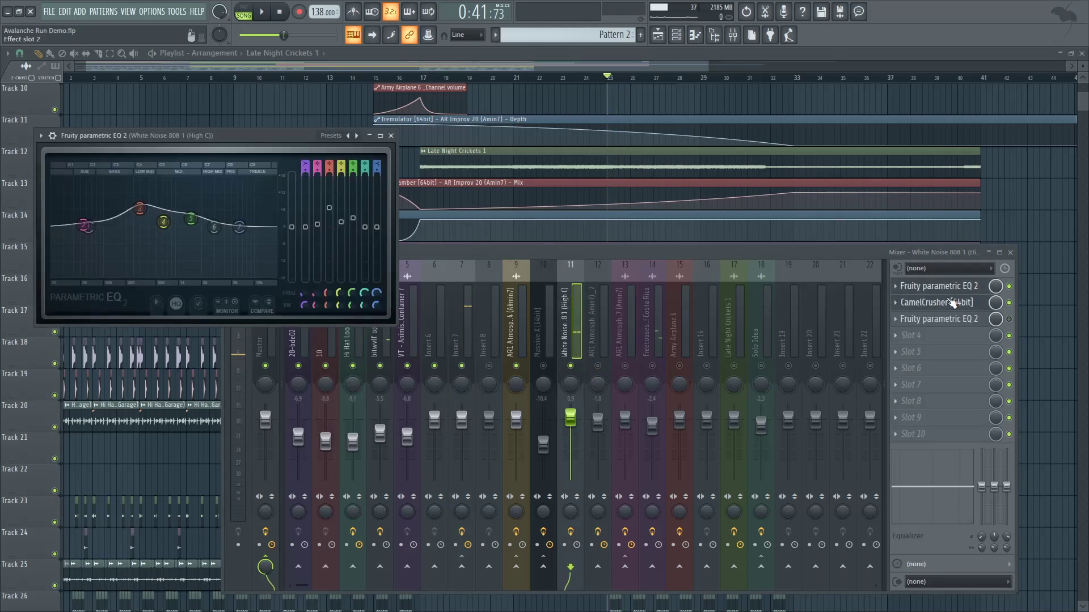
{"action": "left_click", "coordinate": [952, 303]}
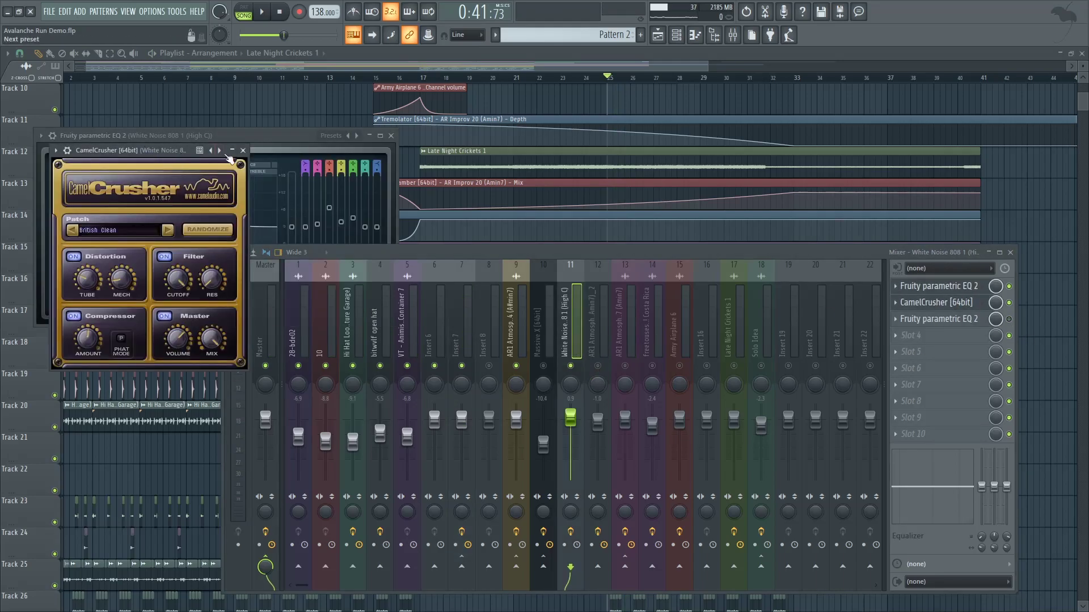
{"action": "left_click", "coordinate": [242, 151]}
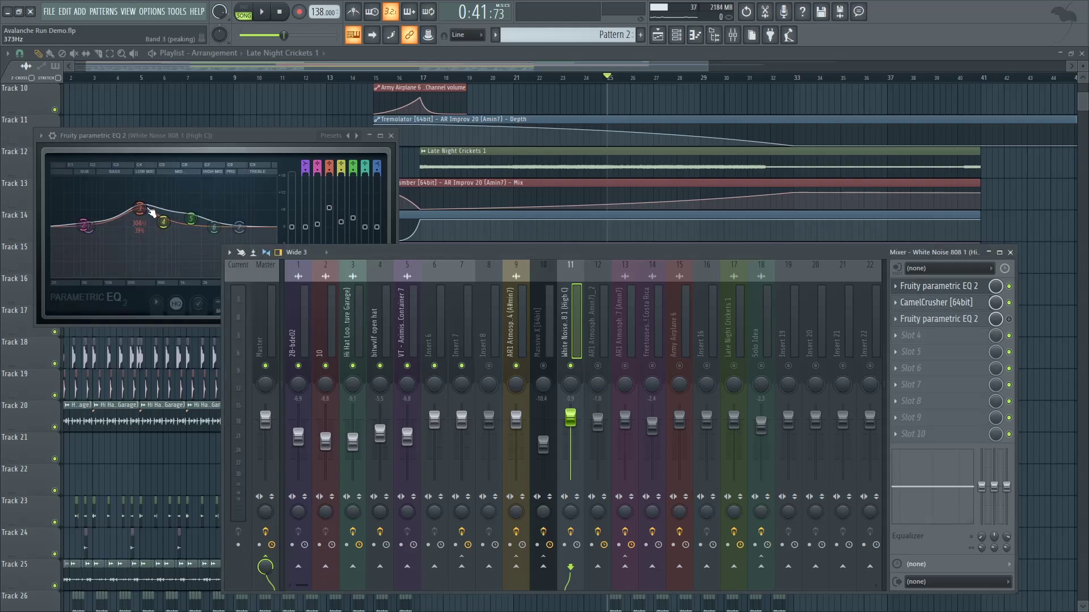
Step: Play the White Noise 808 1 track with the drums from bar 25, and stop and clear the solo
{"action": "key", "text": "space"}
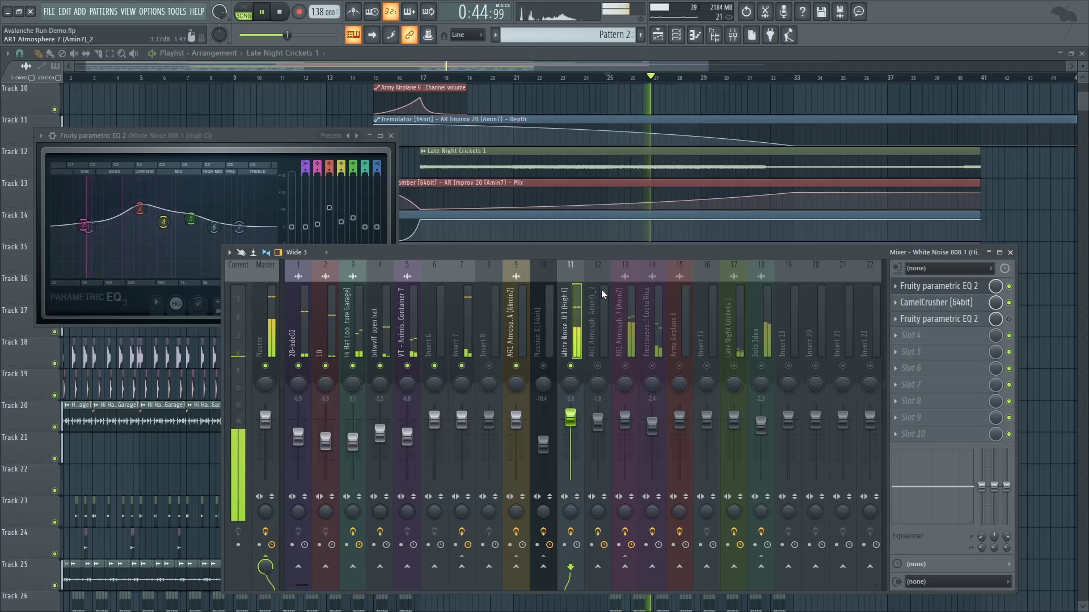
{"action": "key", "text": "space"}
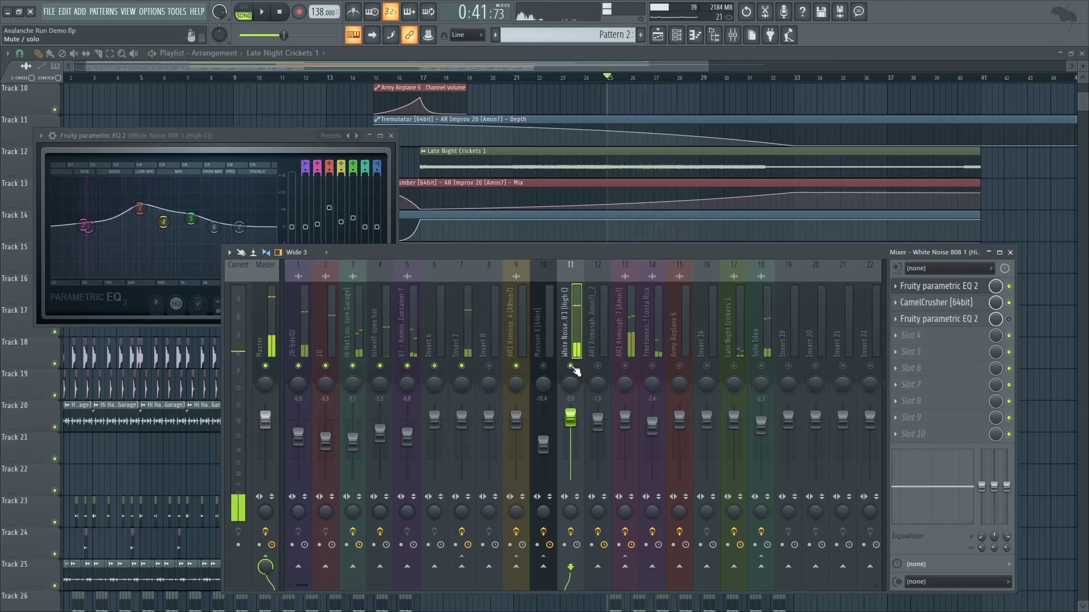
{"action": "right_click", "coordinate": [572, 367]}
Step: Play the full arrangement from about bar 23 to near bar 33 while looking over tracks 1 to 30, and stop
{"action": "scroll", "coordinate": [659, 203], "scroll_direction": "up", "scroll_amount": 5}
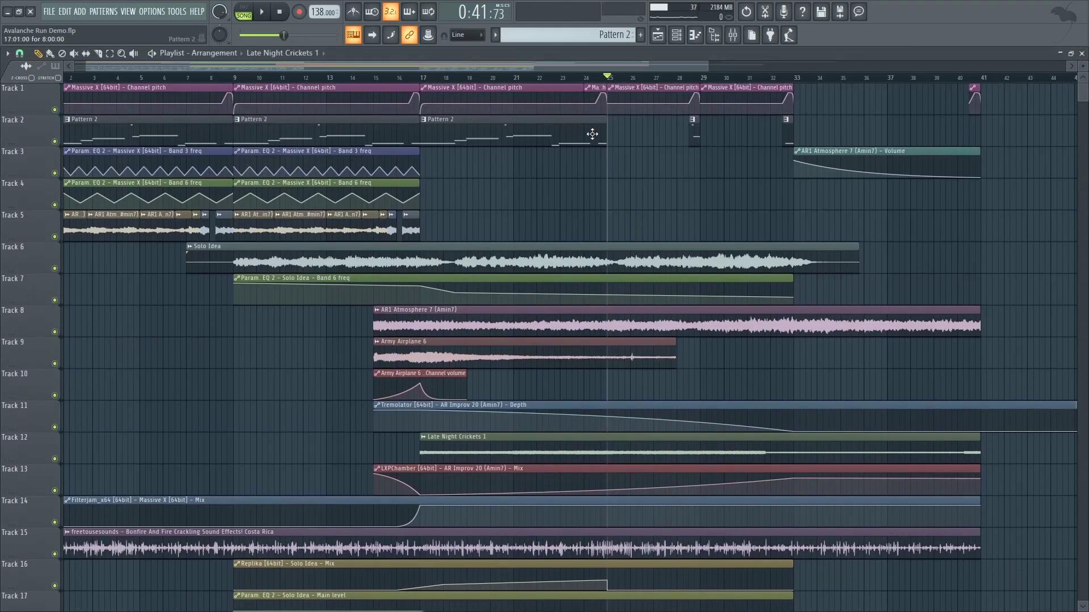
{"action": "left_click", "coordinate": [570, 78]}
{"action": "scroll", "coordinate": [580, 67], "scroll_direction": "right", "scroll_amount": 3}
{"action": "key", "text": "space"}
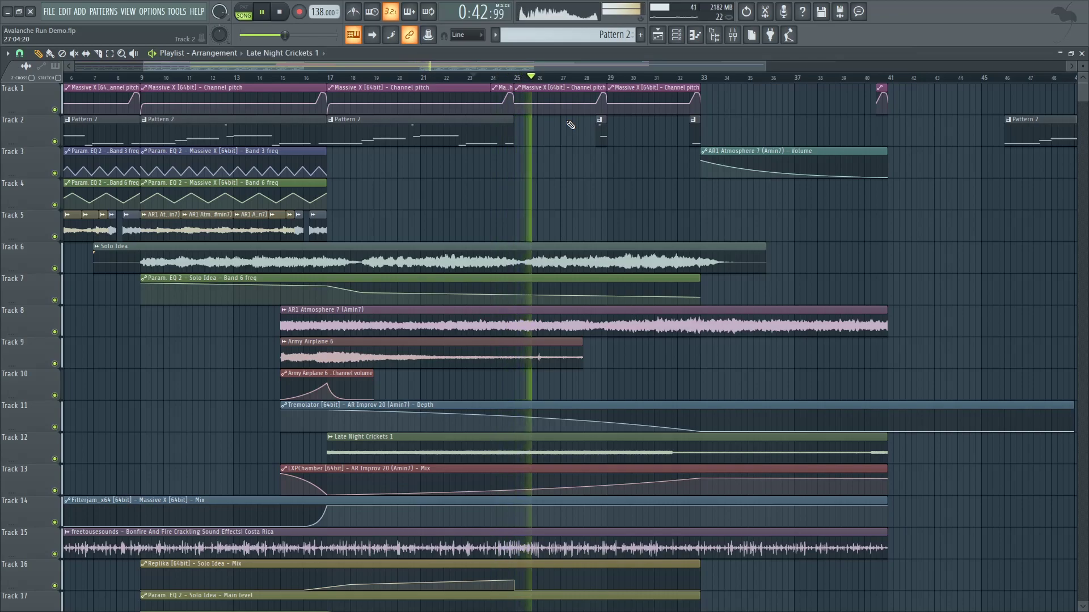
{"action": "scroll", "coordinate": [757, 268], "scroll_direction": "down", "scroll_amount": 14}
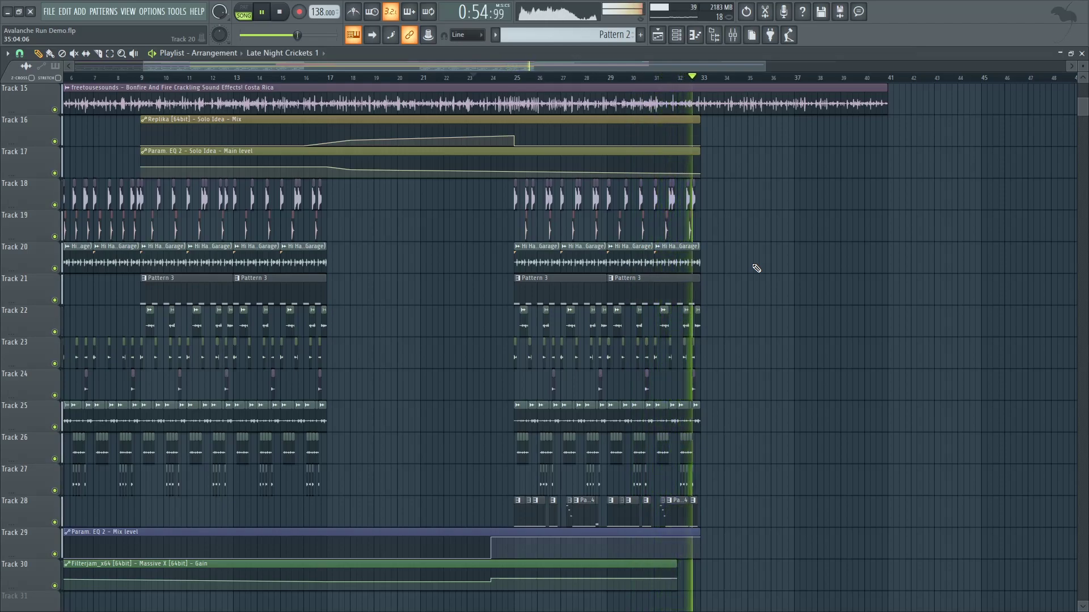
{"action": "scroll", "coordinate": [757, 269], "scroll_direction": "up", "scroll_amount": 4}
{"action": "scroll", "coordinate": [756, 268], "scroll_direction": "up", "scroll_amount": 10}
{"action": "key", "text": "space"}
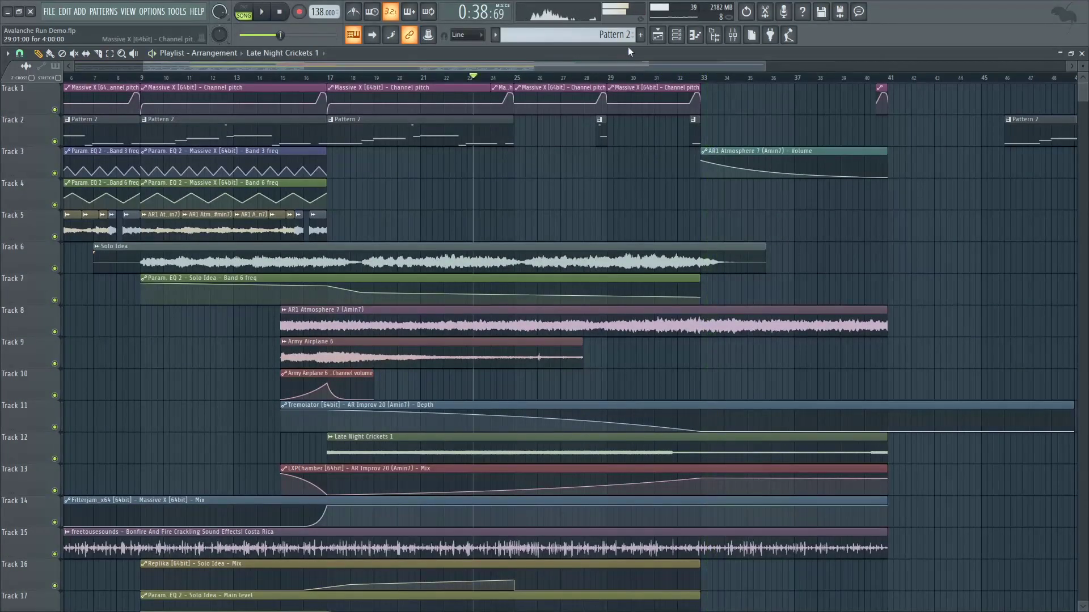
Step: Play the short Pattern 2 clips from about bar 28 with only the Massive X mixer track soloed, and restore all mixer tracks
{"action": "left_click", "coordinate": [595, 77]}
{"action": "left_click_drag", "start_coordinate": [144, 66], "coordinate": [373, 81]}
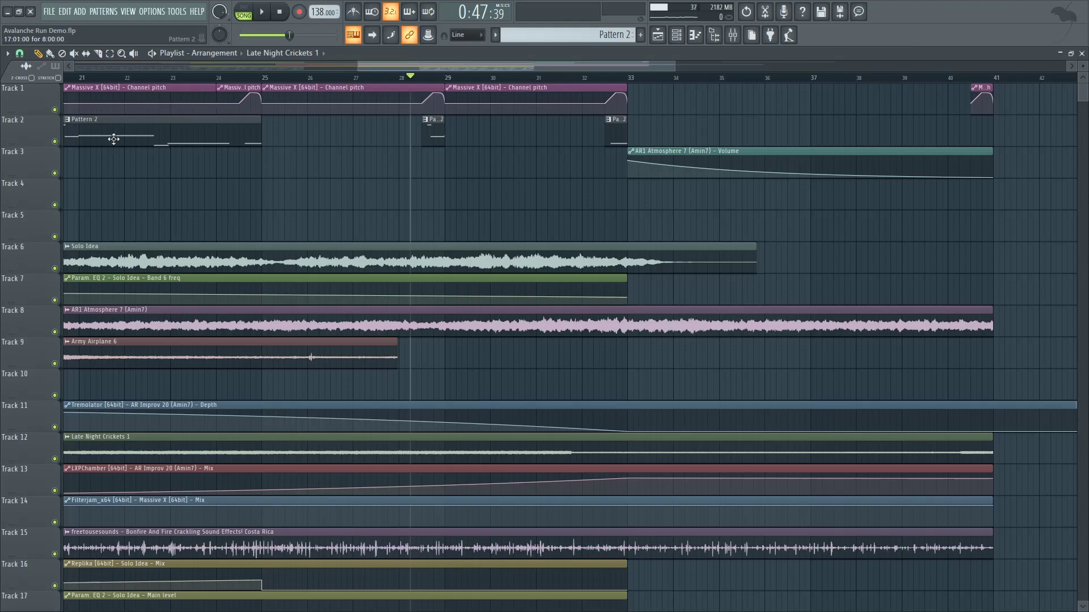
{"action": "left_click", "coordinate": [732, 34]}
{"action": "key", "text": "space"}
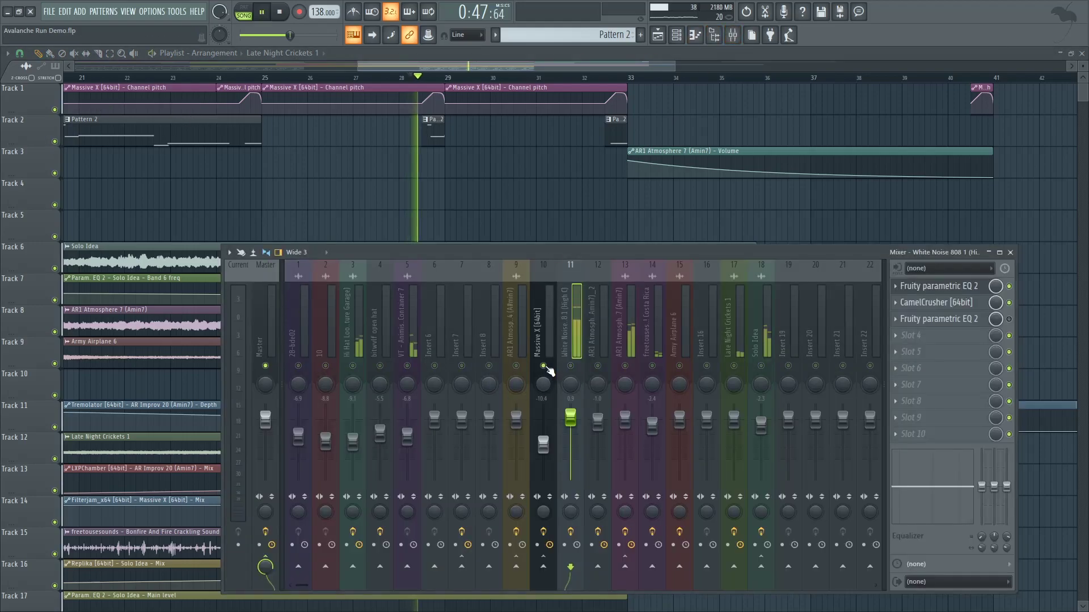
{"action": "left_click", "coordinate": [733, 34]}
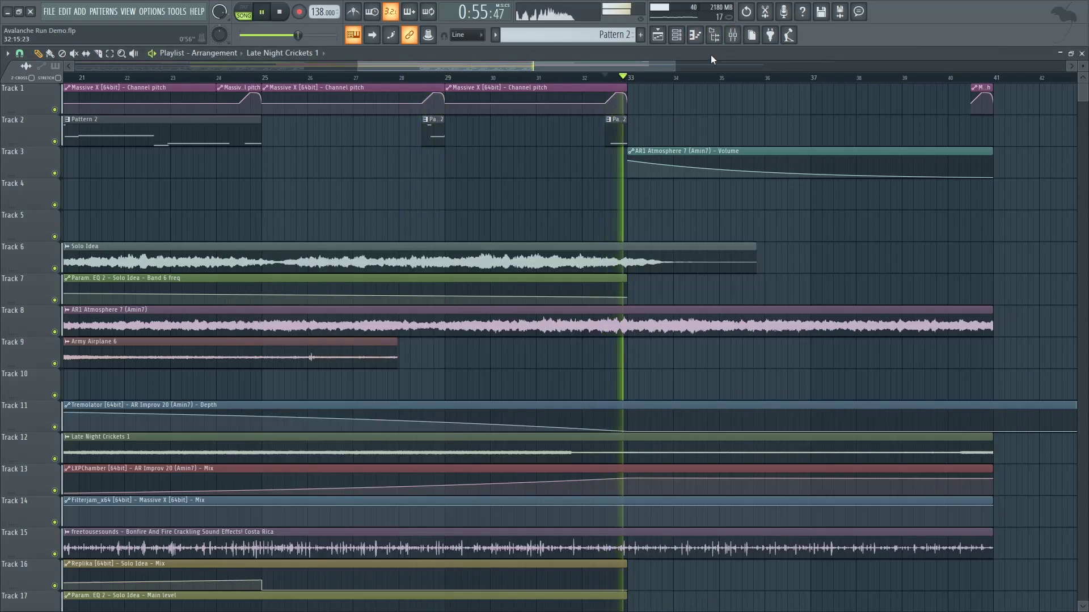
{"action": "key", "text": "space"}
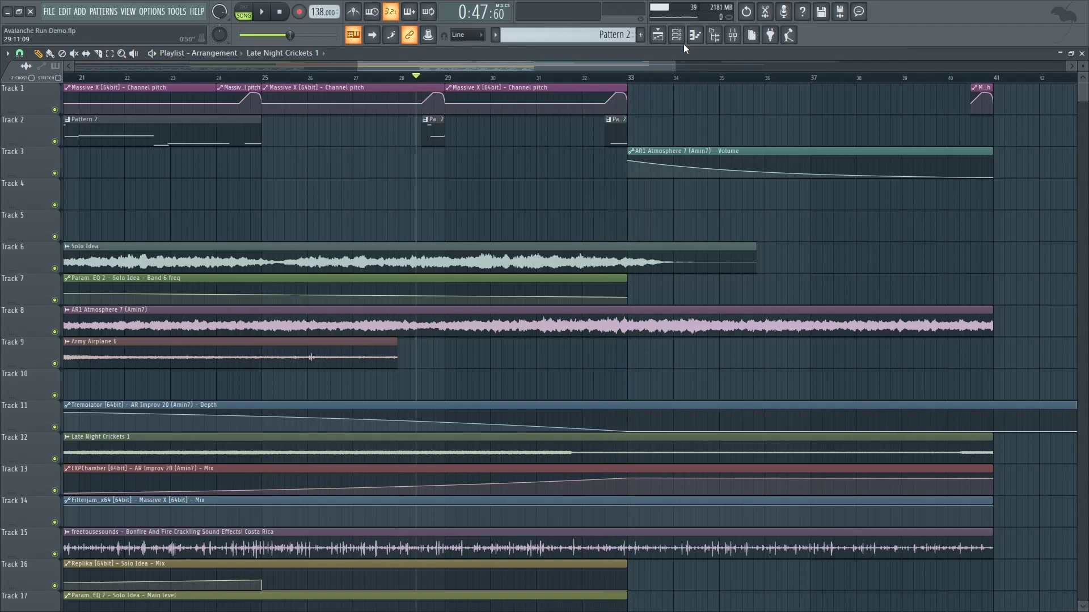
{"action": "left_click", "coordinate": [733, 35]}
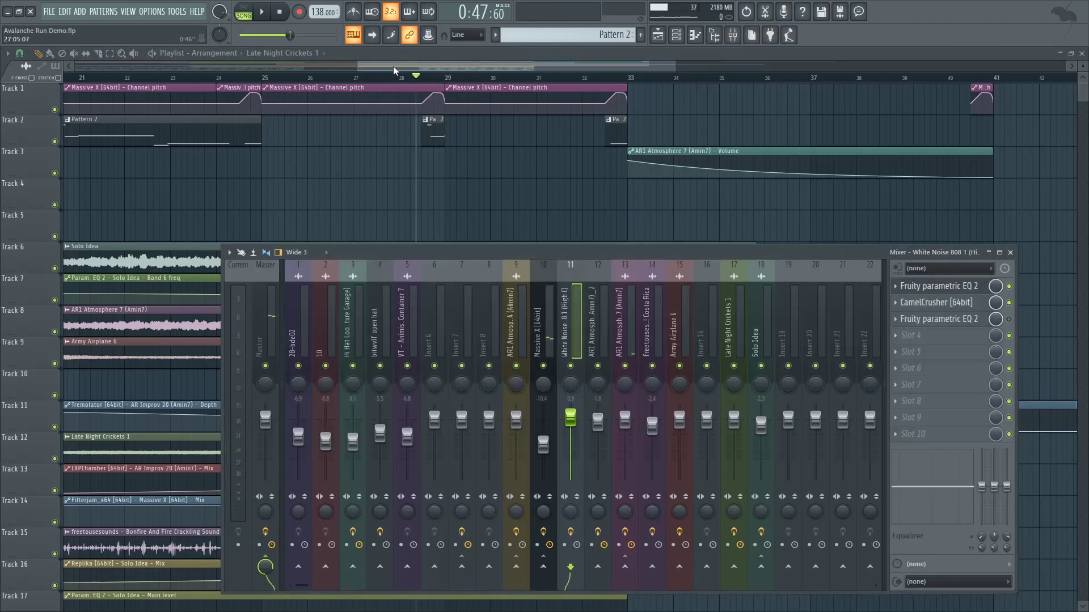
Step: Place the playhead near bar 32 and examine the Bonfire And Fire Crackling and Late Night Crickets 1 clips on tracks 15 and 12
{"action": "left_click_drag", "start_coordinate": [390, 67], "coordinate": [408, 66]}
{"action": "left_click", "coordinate": [534, 79]}
{"action": "scroll", "coordinate": [600, 226], "scroll_direction": "down", "scroll_amount": 3}
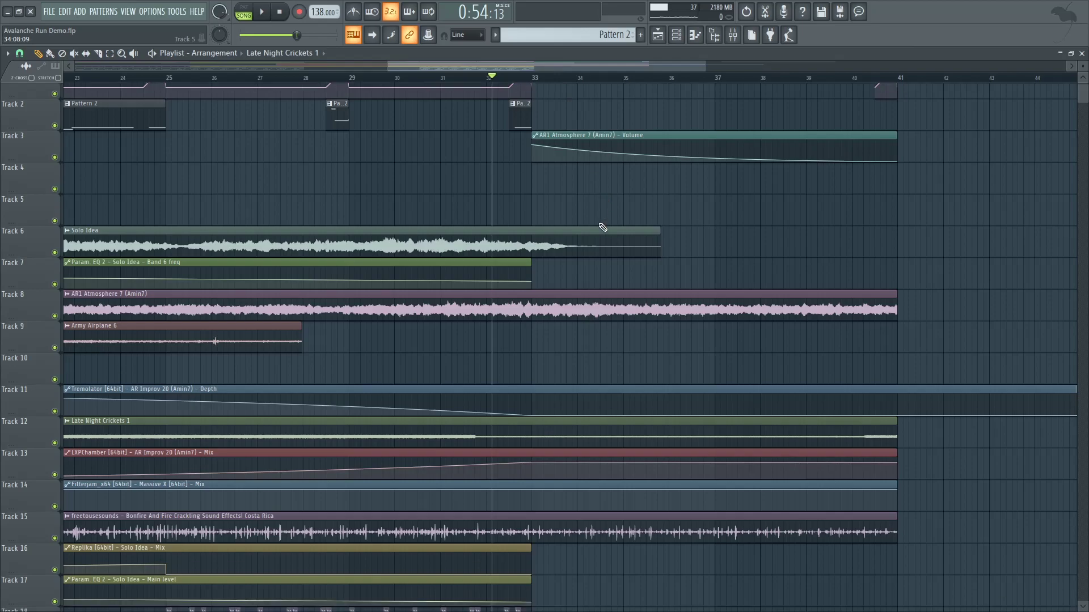
{"action": "scroll", "coordinate": [601, 258], "scroll_direction": "up", "scroll_amount": 3}
{"action": "left_click", "coordinate": [87, 556]}
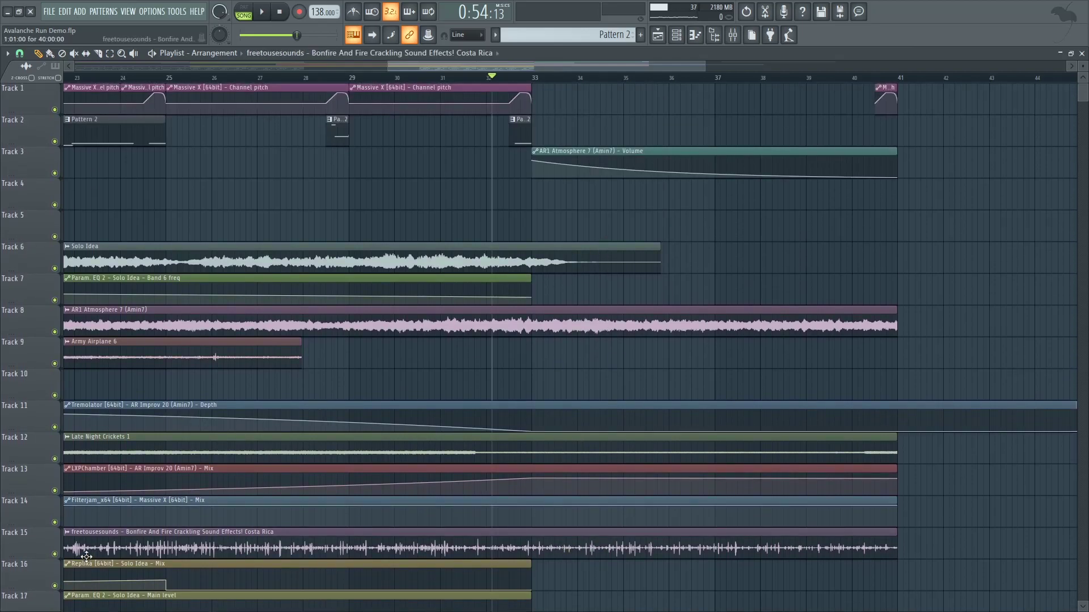
{"action": "left_click", "coordinate": [74, 446]}
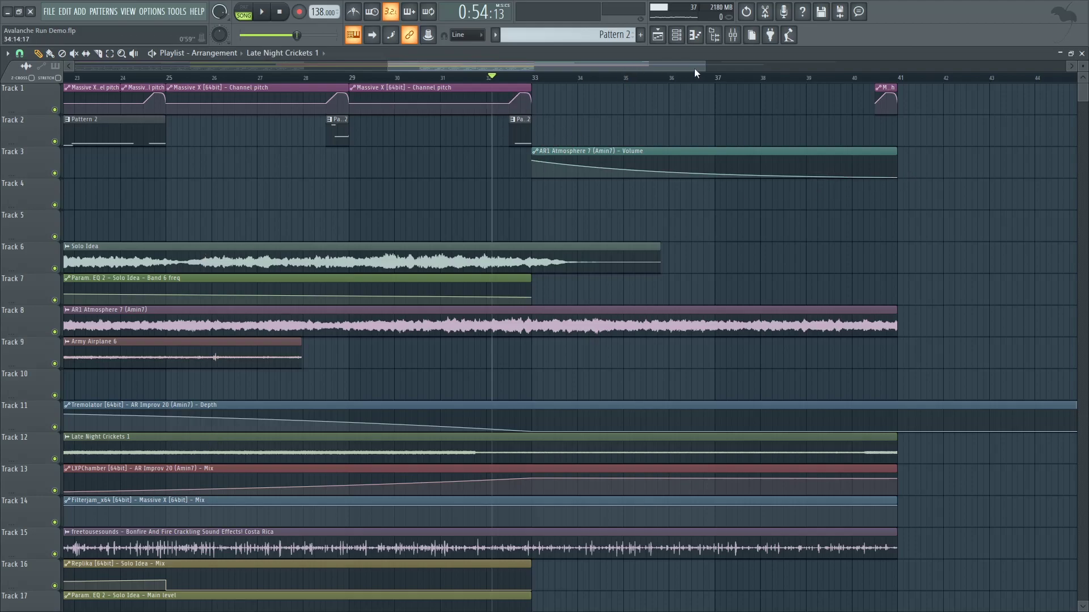
Step: Play the ending from about bar 32 past bar 36 with the whole arrangement in view, and stop
{"action": "left_click_drag", "start_coordinate": [702, 65], "coordinate": [868, 65]}
{"action": "key", "text": "space"}
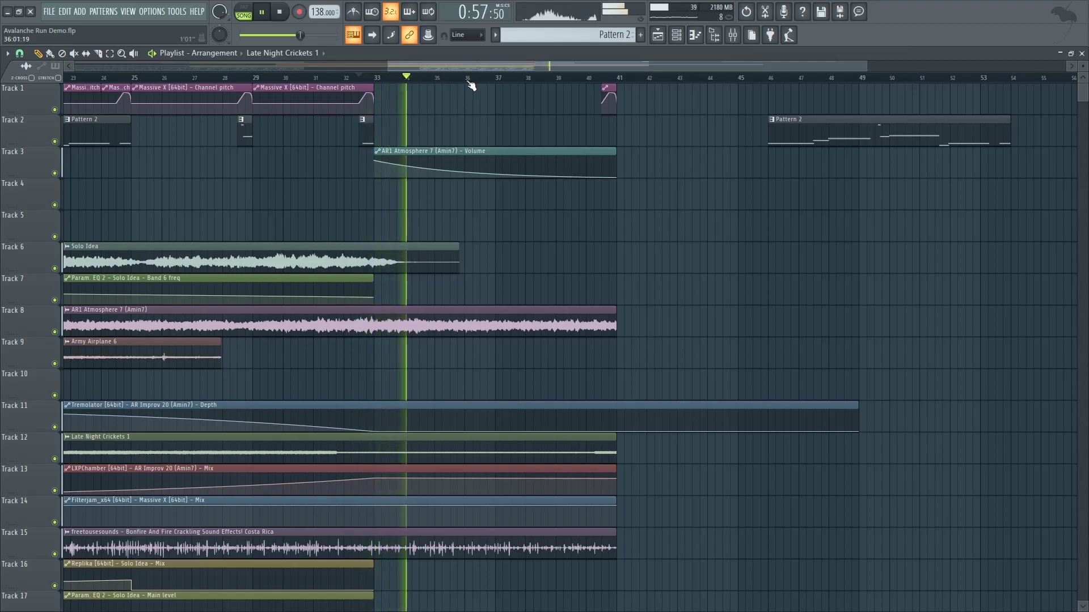
{"action": "left_click_drag", "start_coordinate": [388, 65], "coordinate": [67, 70]}
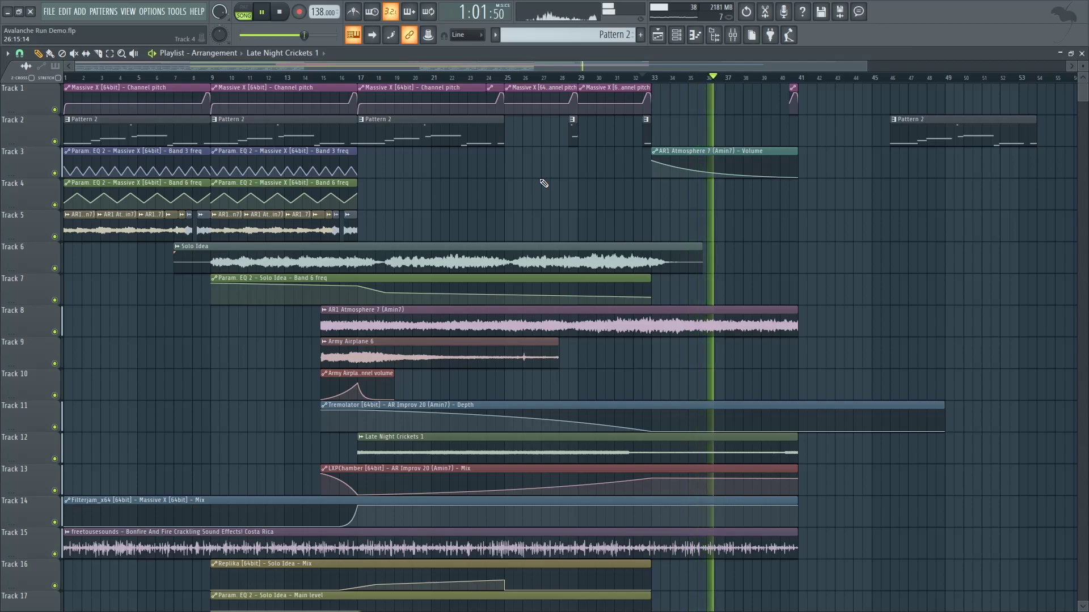
{"action": "key", "text": "space"}
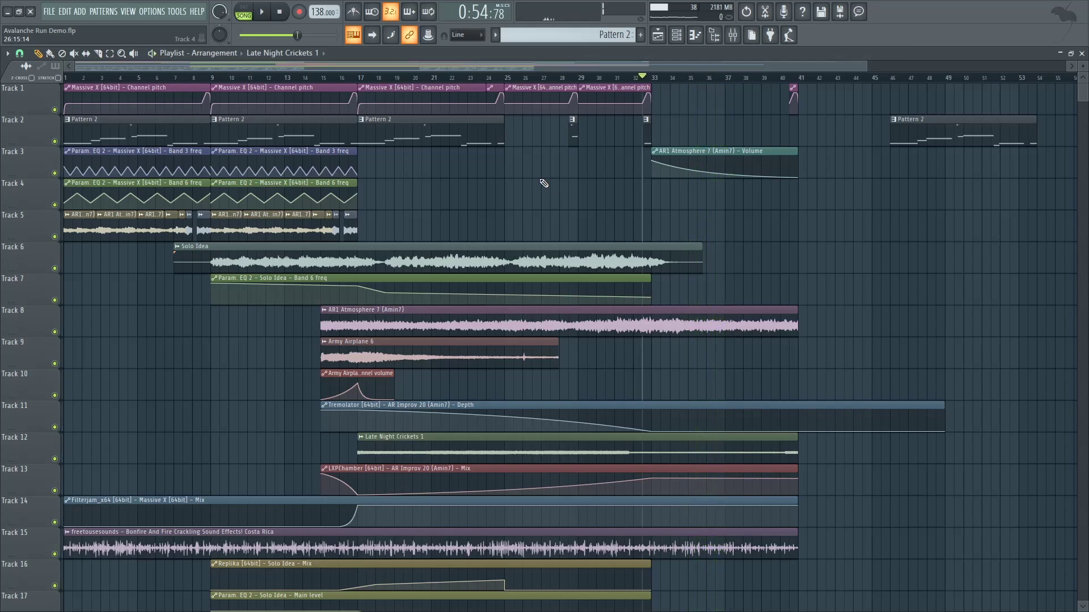